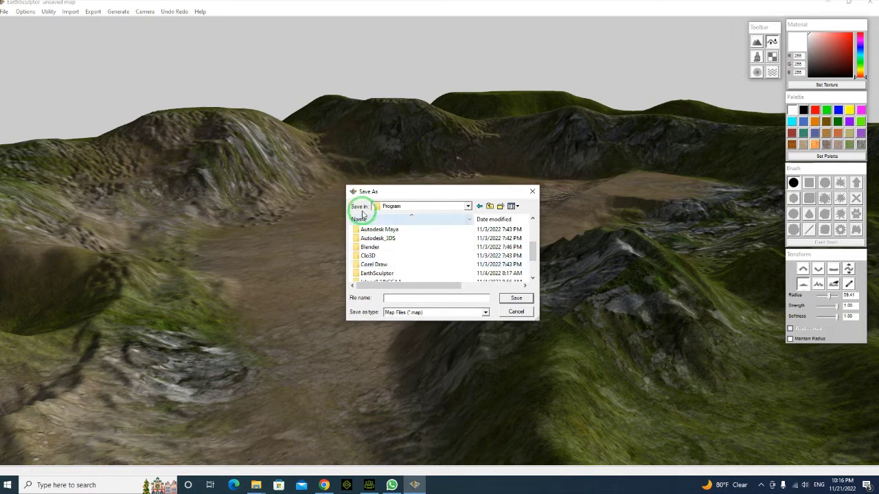
Create a folder named Terrain inside the Project folder on drive D and open it as the save location.
click(489, 206)
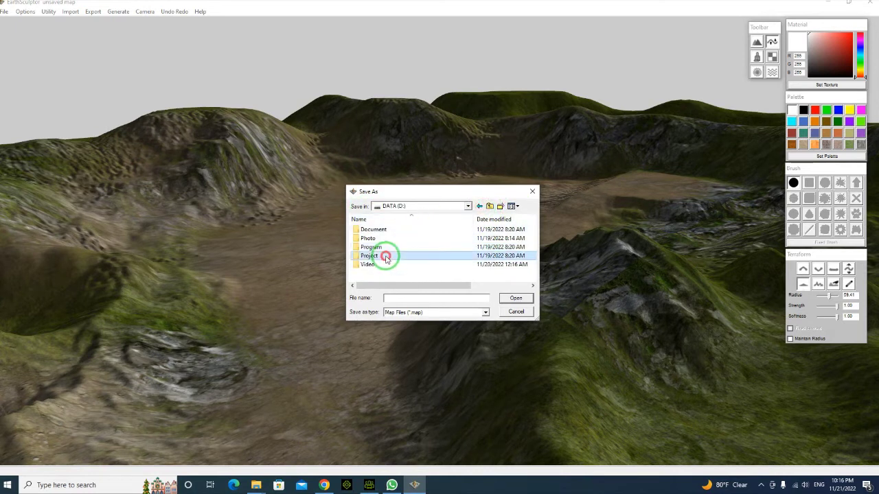
double_click(390, 256)
click(486, 232)
click(499, 206)
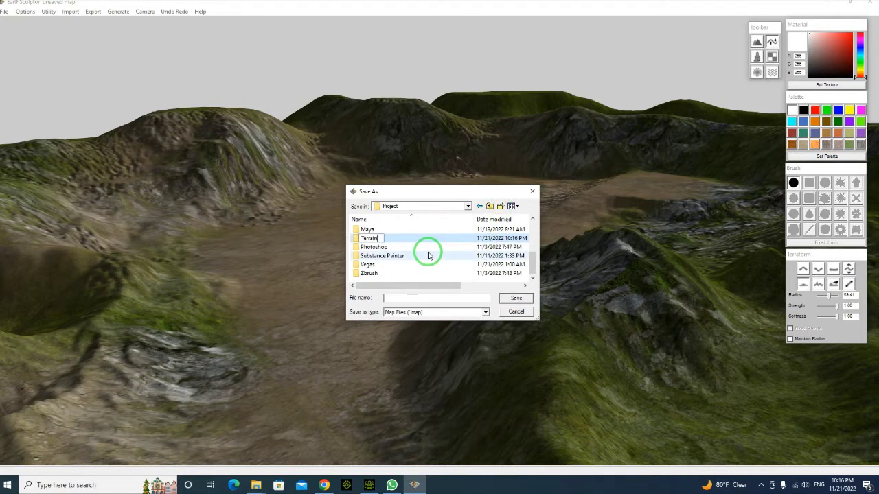
click(428, 255)
double_click(428, 253)
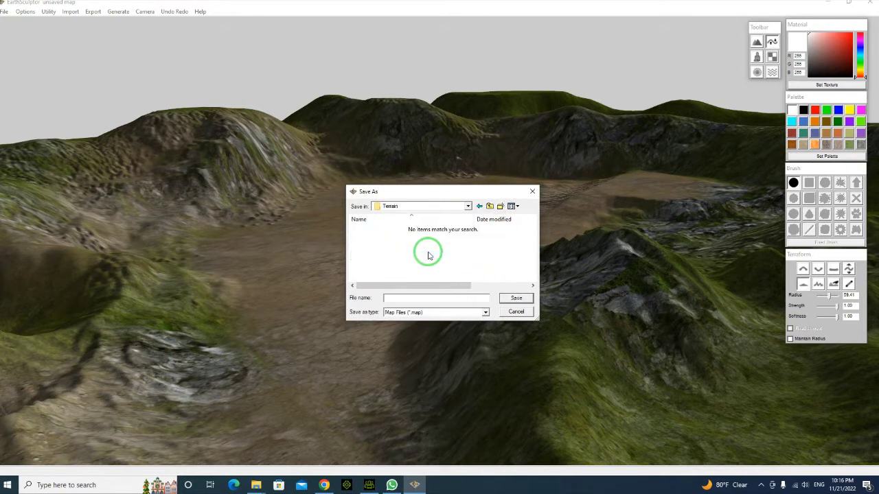
Create a T1 subfolder inside Terrain and save the map there as T1.
click(499, 206)
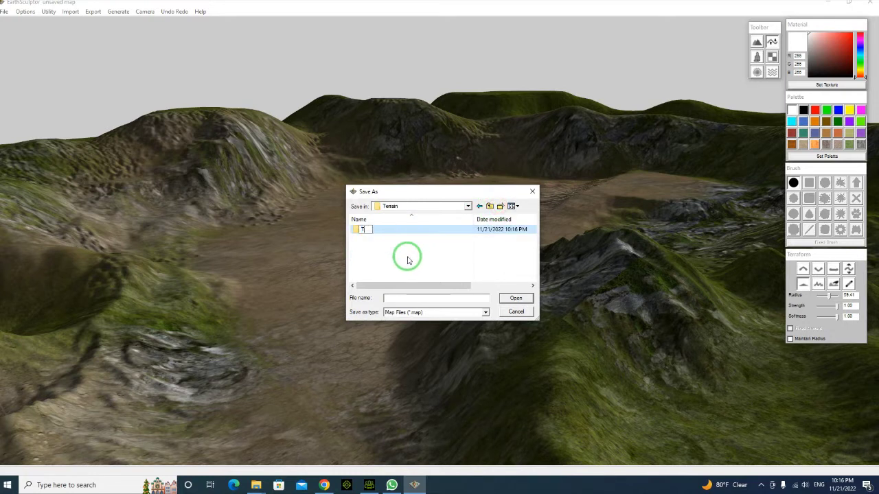
text(T1)
key(Return)
key(Return)
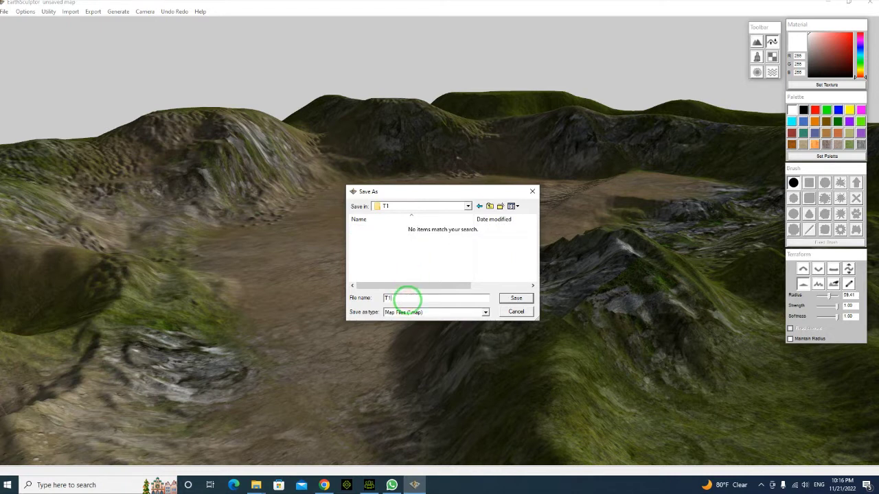
key(Return)
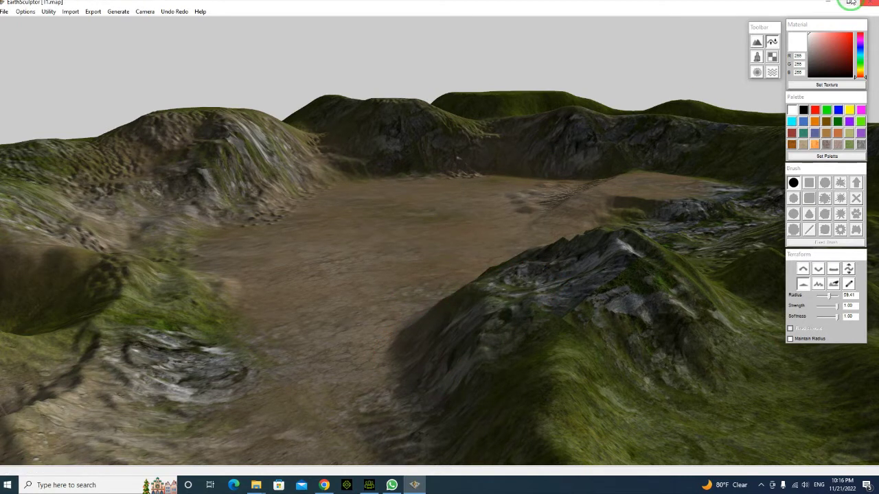
Switch to iClone and select the Butte terrain in the scene to show its terrain settings.
click(828, 4)
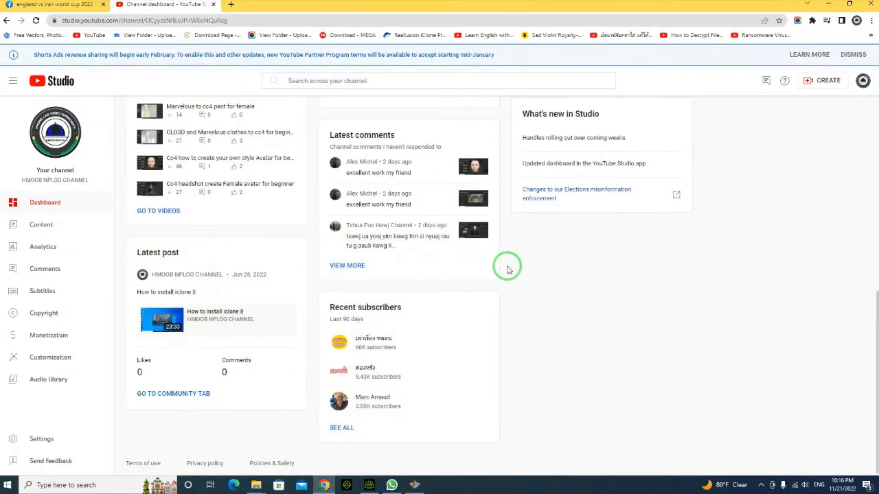
click(830, 3)
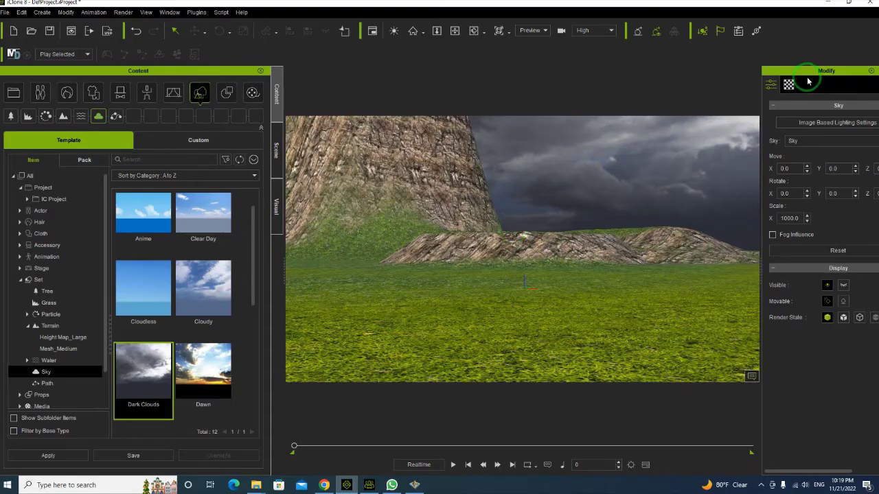
click(790, 84)
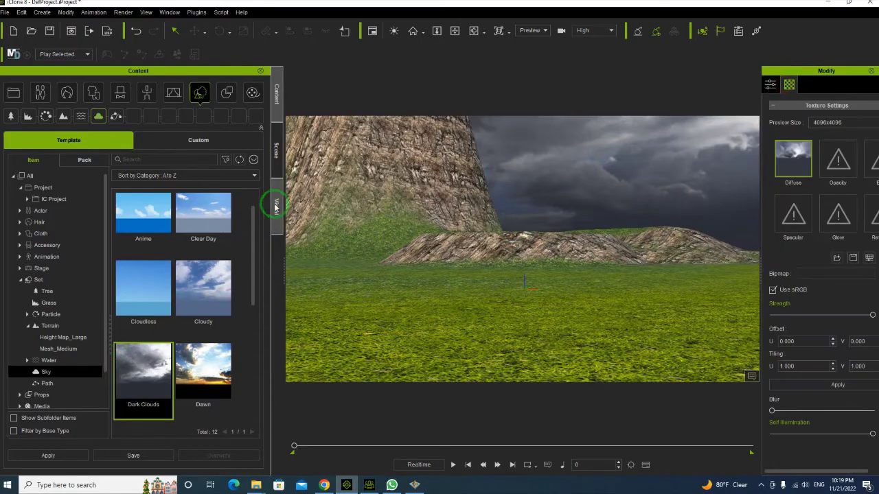
click(276, 151)
click(55, 217)
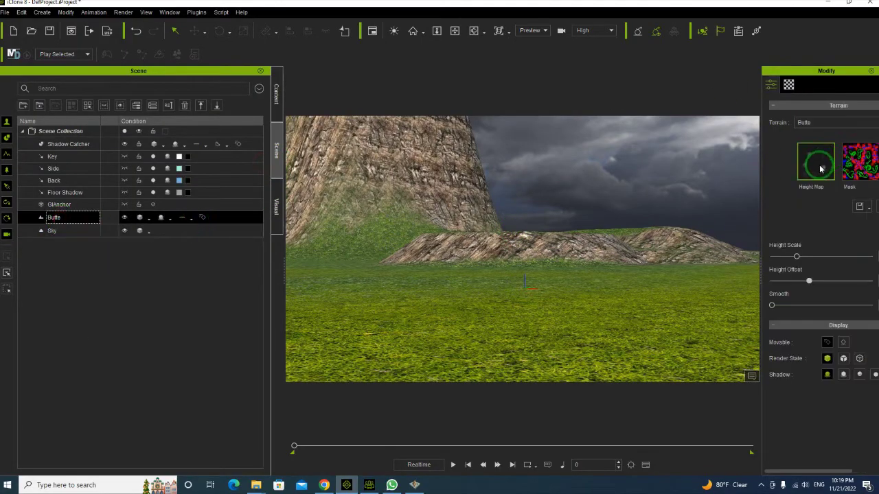
click(788, 84)
click(770, 84)
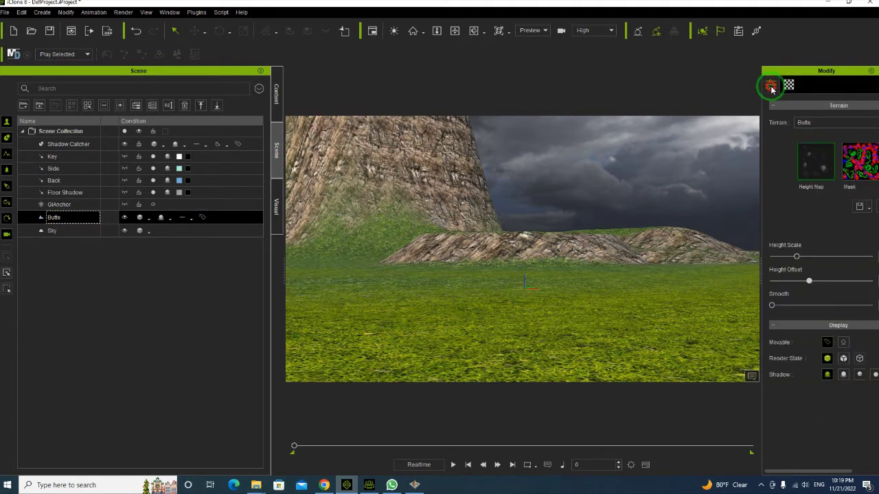
Replace the Butte terrain's height map with T1.png from the Project\Terrain\T1 folder on drive D.
click(810, 154)
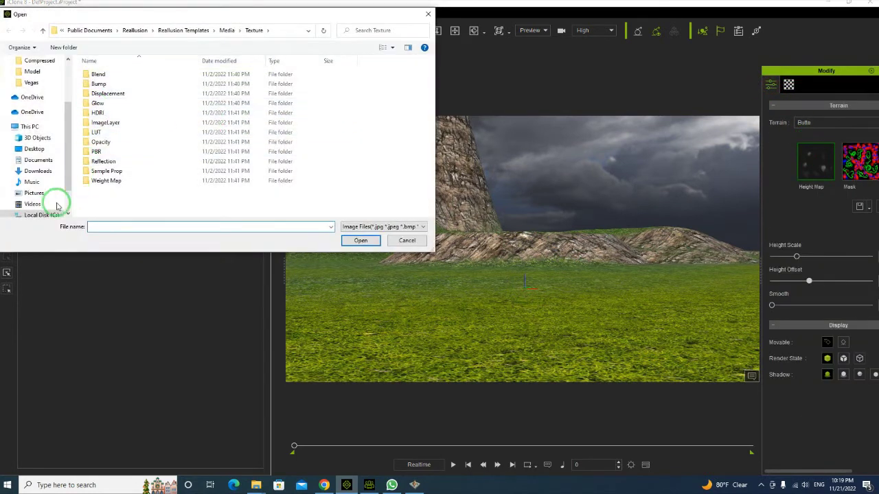
scroll(61, 196, down, 1)
click(34, 215)
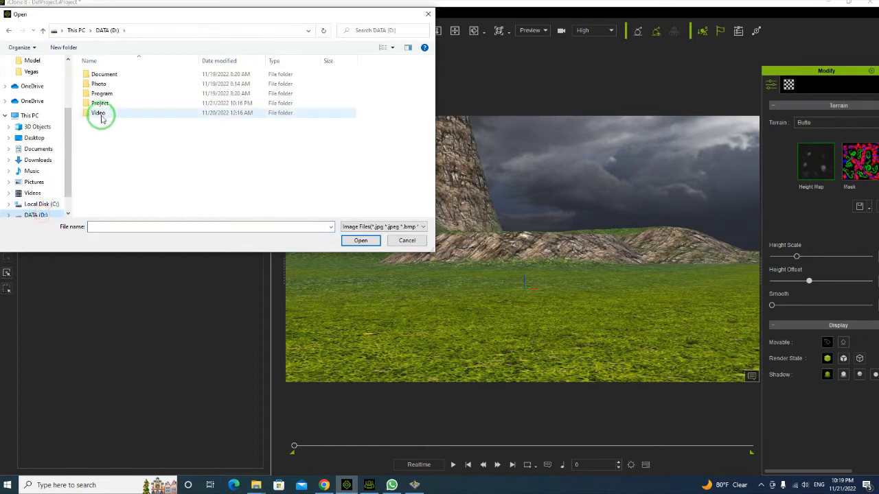
double_click(115, 102)
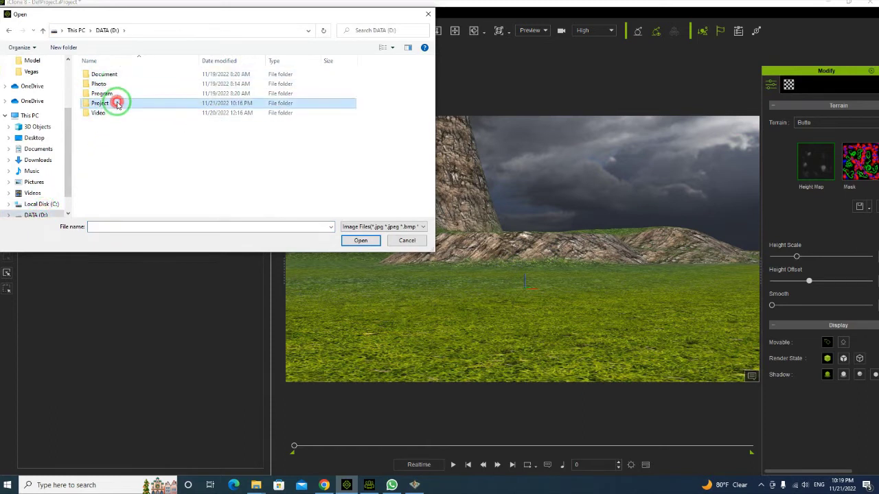
double_click(111, 180)
double_click(94, 74)
click(206, 88)
click(101, 96)
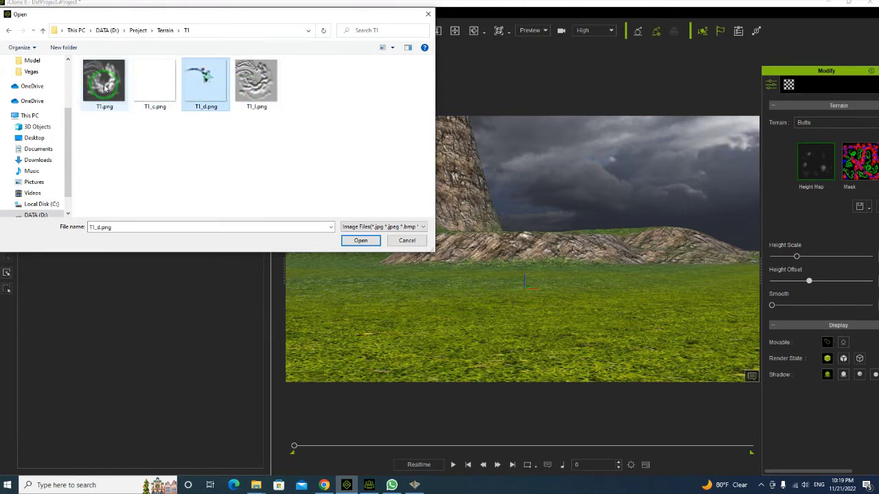
double_click(104, 87)
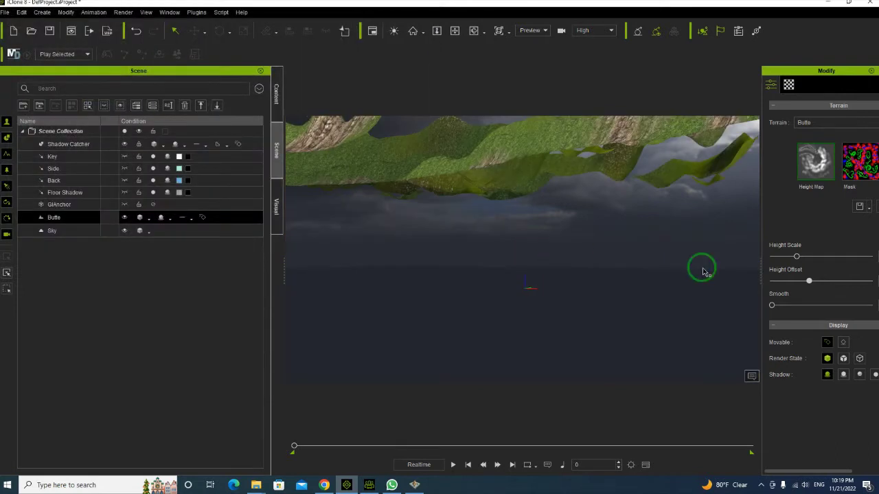
Widen the terrain settings area and set the terrain's Height Scale to 10.
drag(762, 278, 692, 272)
double_click(853, 257)
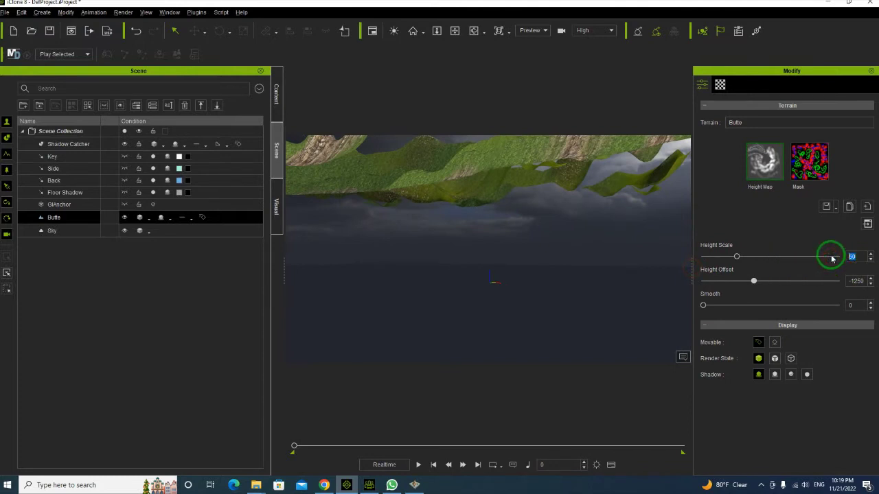
double_click(850, 256)
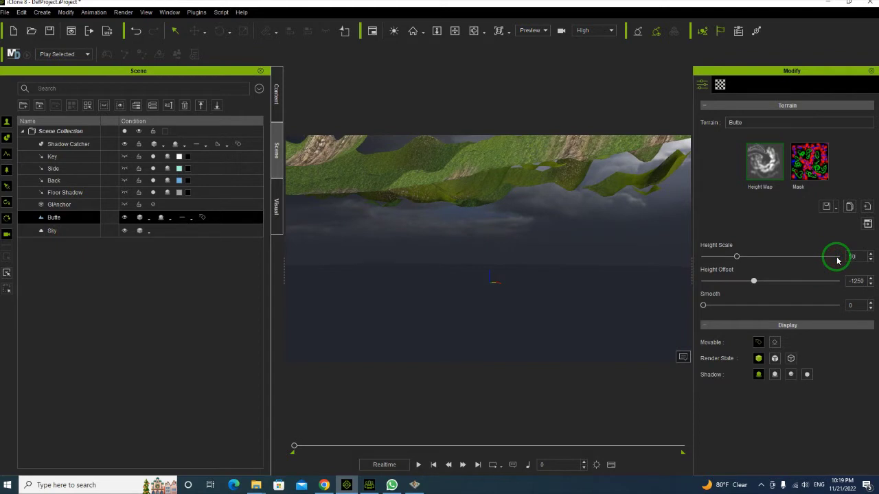
key(Return)
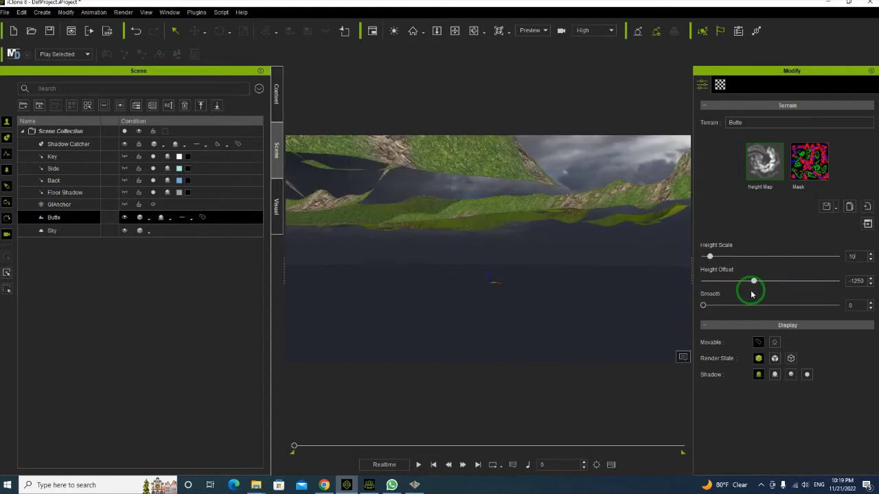
Set the terrain's Height Offset to -629 and its Height Scale to 5.
drag(863, 281, 837, 282)
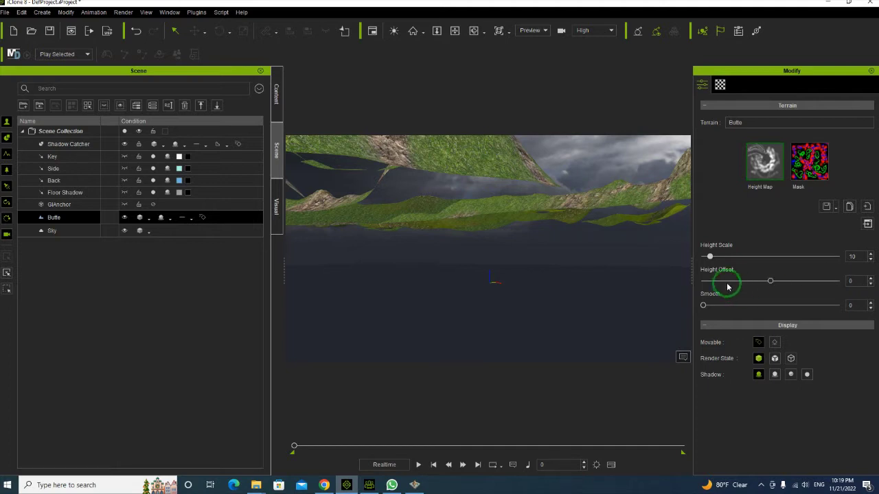
middle_drag(501, 231, 499, 145)
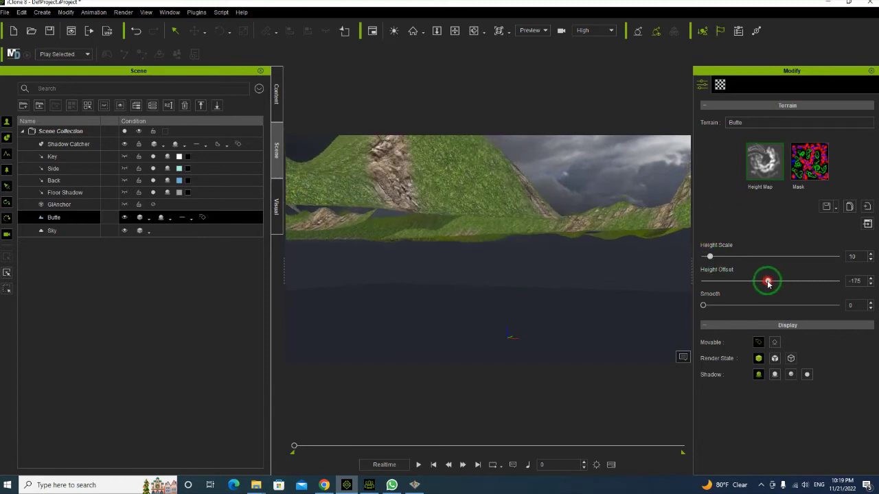
drag(765, 285, 762, 286)
right_drag(622, 263, 554, 250)
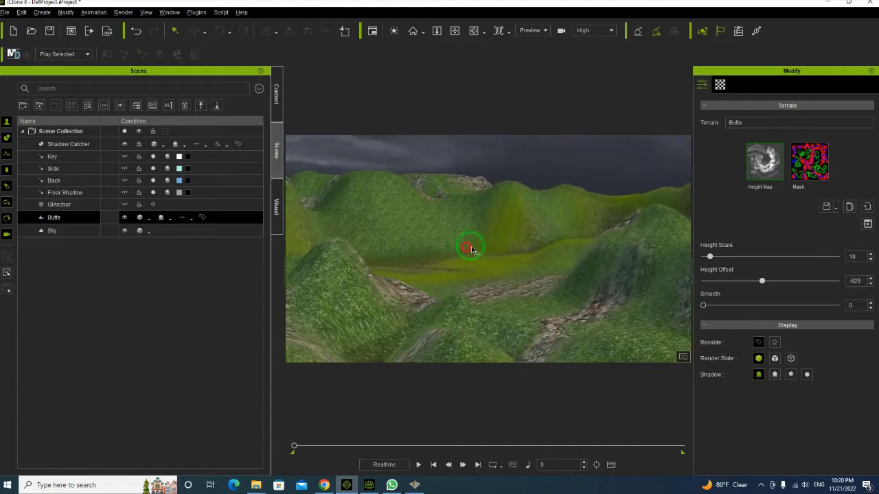
drag(866, 256, 818, 256)
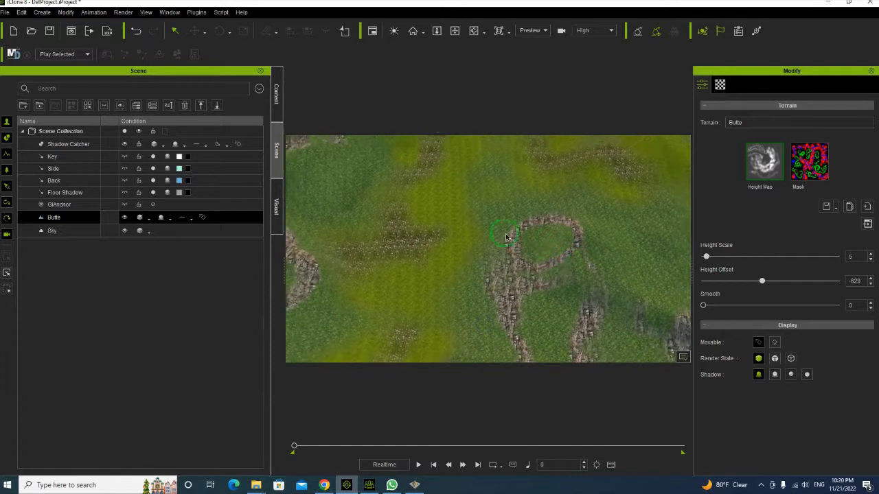
Reload a workspace layout that shows the content library beside the viewport.
click(170, 12)
mouse_move(221, 25)
click(304, 25)
Try the terrain's Smooth setting and return it to 0.
right_drag(515, 223, 530, 244)
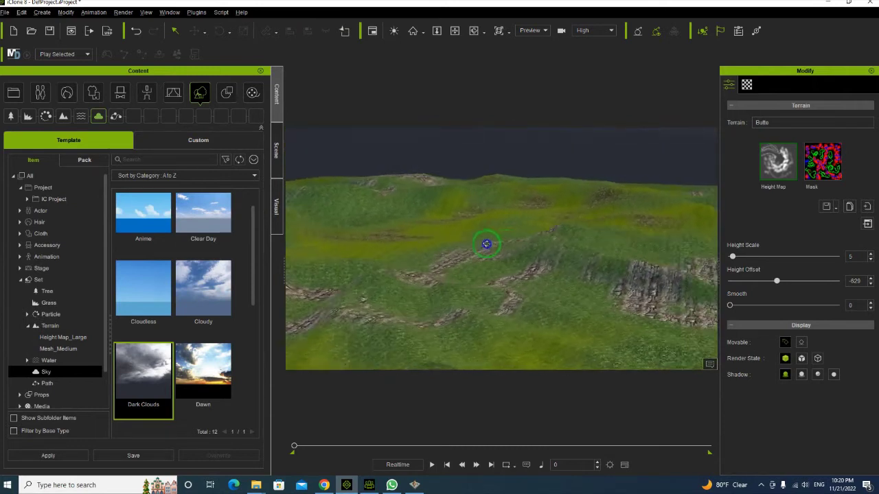
right_drag(442, 242, 374, 252)
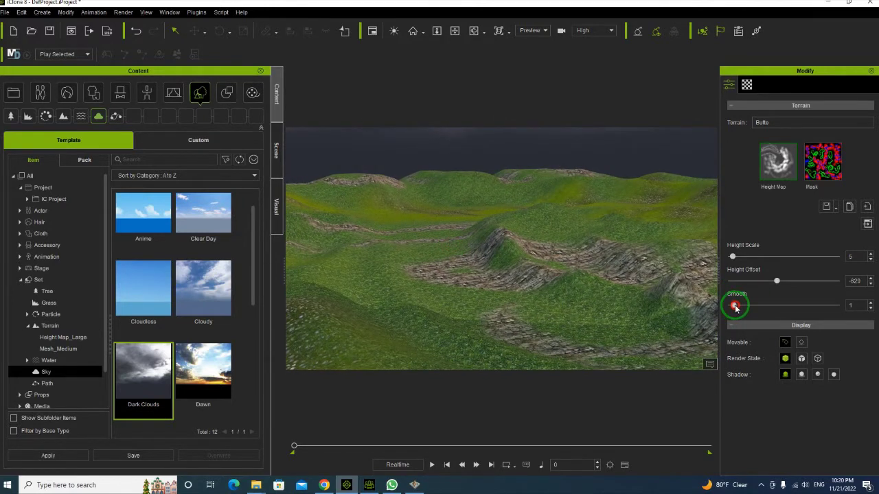
drag(738, 305, 690, 305)
right_drag(659, 303, 566, 282)
Replace the terrain's mask with T1_d.png from the Project\Terrain\T1 folder on drive D.
click(822, 165)
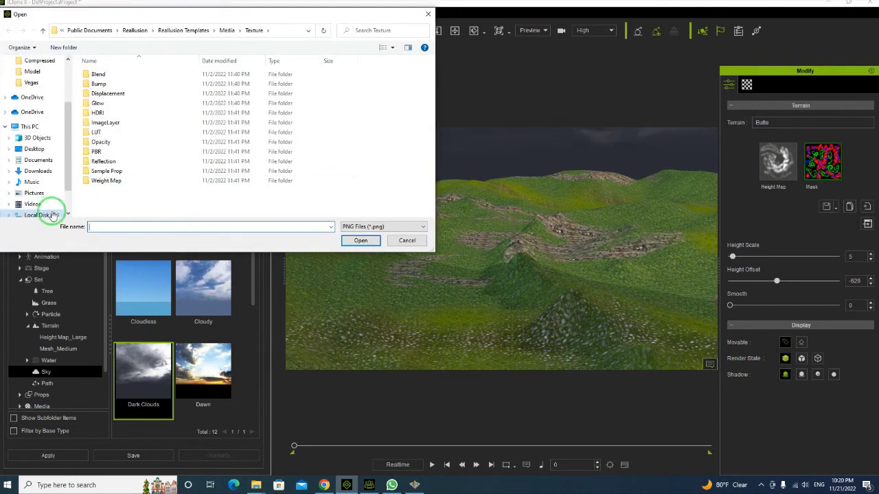
scroll(48, 206, down, 1)
click(43, 194)
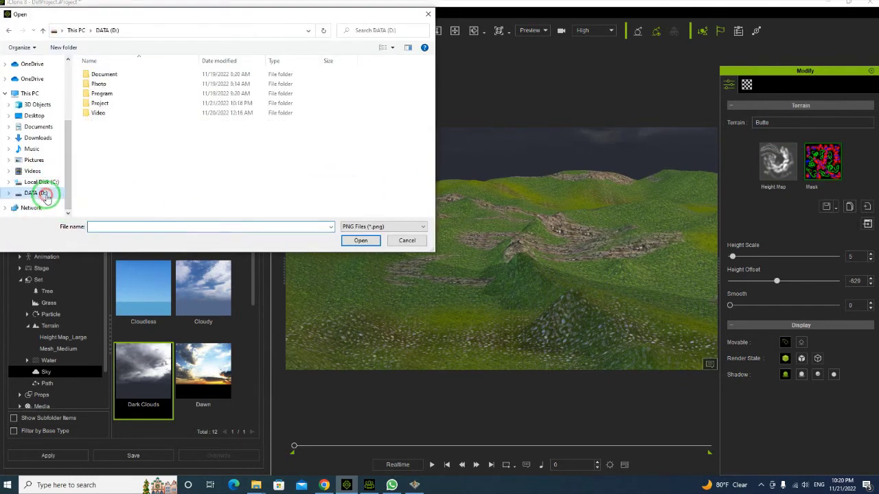
click(121, 83)
double_click(118, 103)
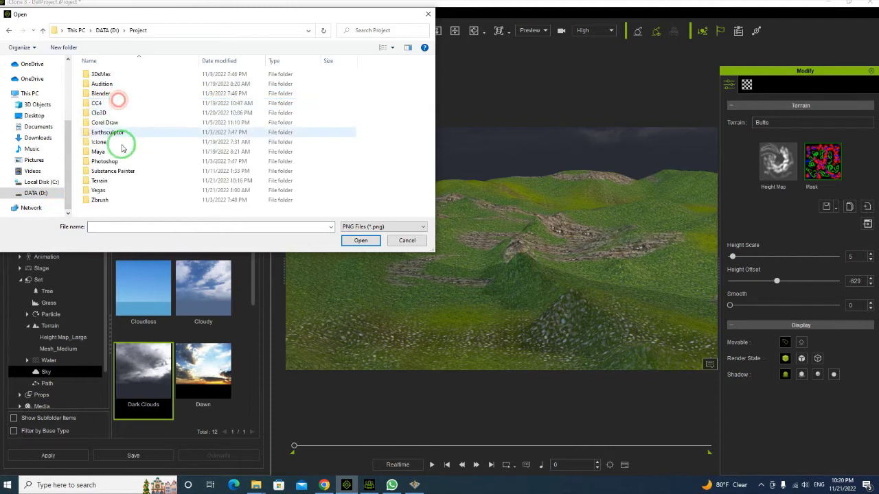
double_click(117, 181)
double_click(133, 74)
double_click(199, 82)
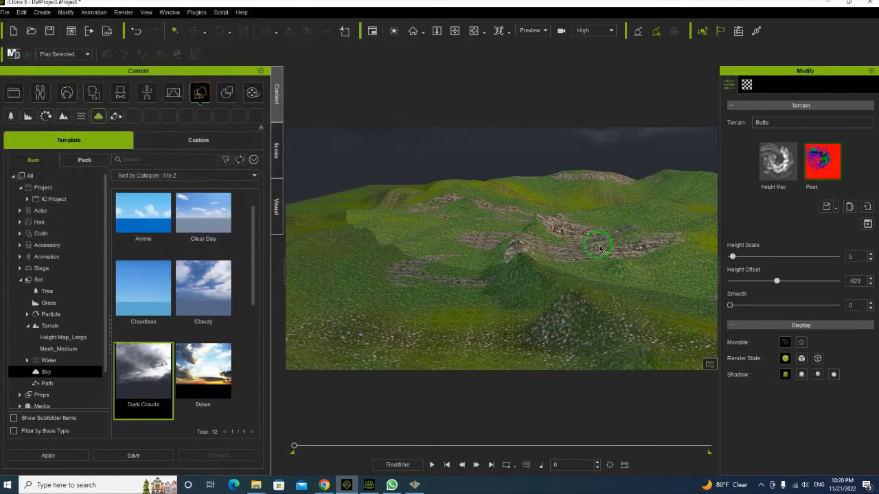
Inspect the masked terrain from several angles and fine-tune its Height Scale.
right_drag(591, 260, 526, 264)
right_drag(672, 282, 569, 267)
drag(732, 258, 734, 260)
right_drag(700, 256, 721, 157)
Open the Decal texture of the Height Map 01 material for replacement and browse drive D for an image.
click(746, 86)
click(745, 287)
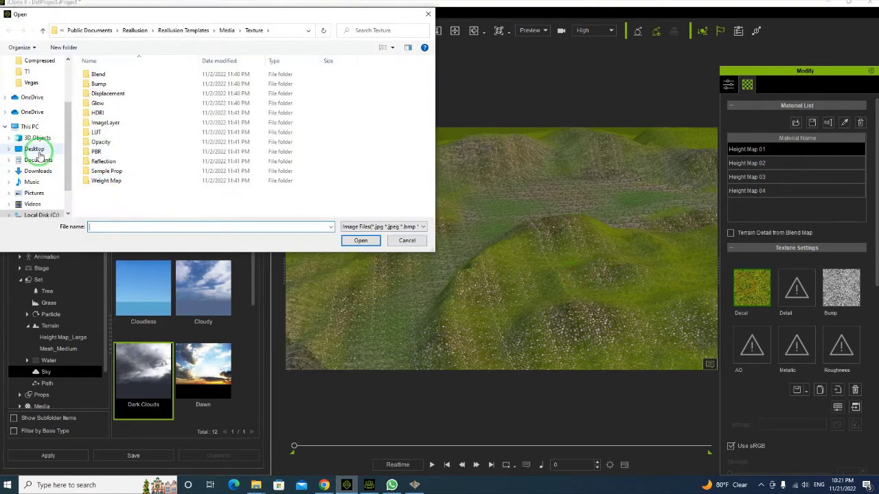
click(37, 160)
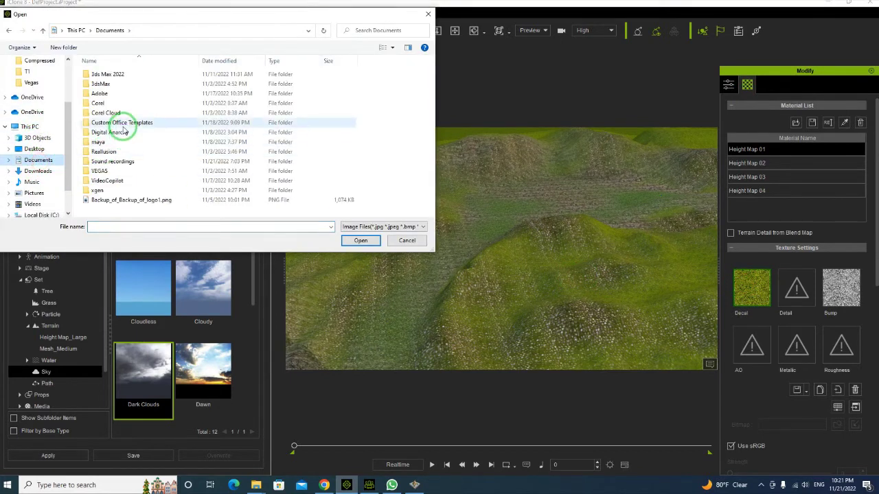
scroll(59, 186, down, 1)
click(51, 192)
click(120, 76)
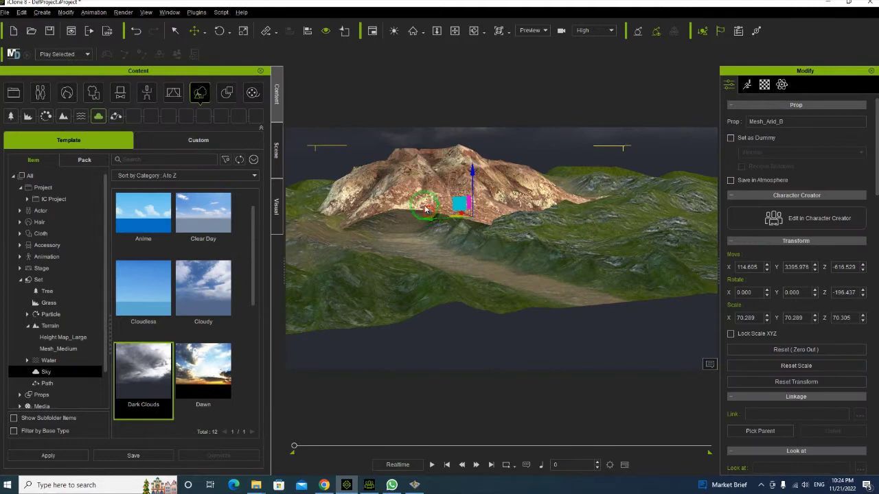
Rotate the Mesh_Arid_B mountain to about -201 degrees around Z and enlarge its scale to about 87.5.
right_drag(426, 209, 513, 224)
drag(563, 261, 537, 237)
right_drag(508, 240, 530, 243)
drag(529, 244, 531, 215)
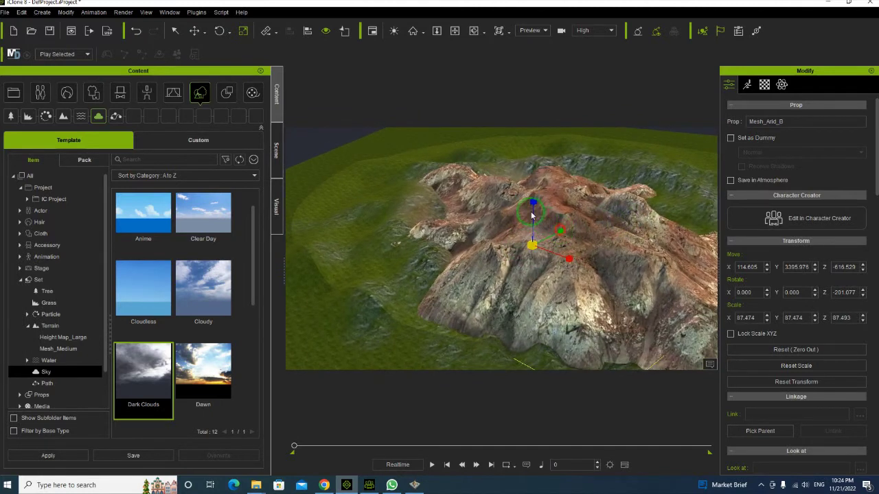
Stretch the mountain's Z scale to about 123.4 and move it to about X 1295, Y 2140.
right_drag(524, 174, 518, 205)
right_drag(664, 257, 542, 245)
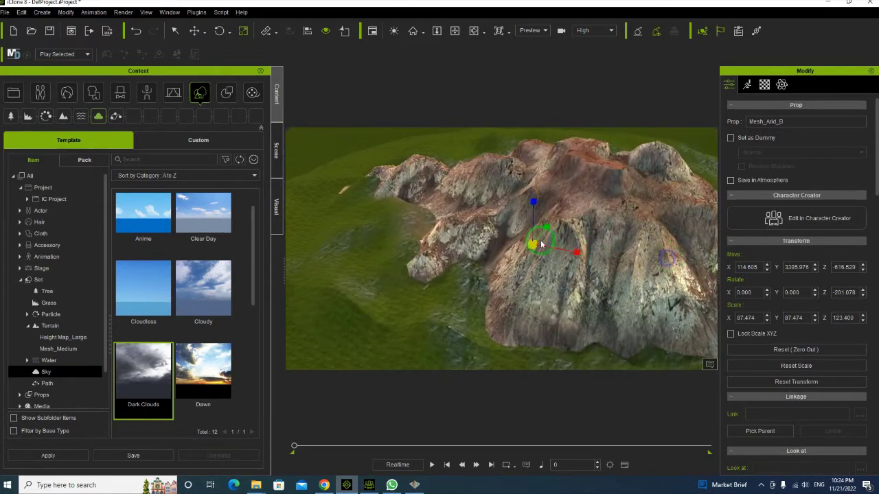
right_drag(487, 243, 387, 216)
right_drag(460, 253, 561, 215)
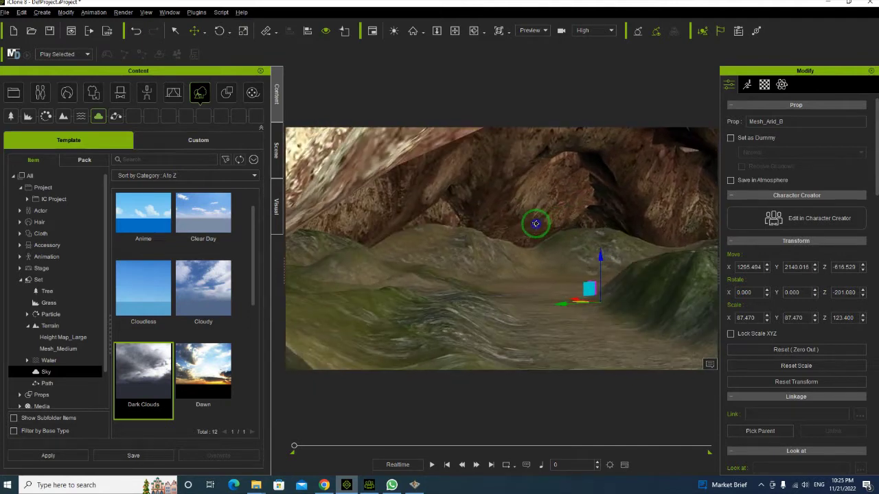
Place an Alaska Cedar tree from the template Set library on the grassy slope beside the valley path.
mouse_move(533, 233)
right_down()
mouse_move(551, 240)
mouse_move(540, 218)
right_up()
click(129, 155)
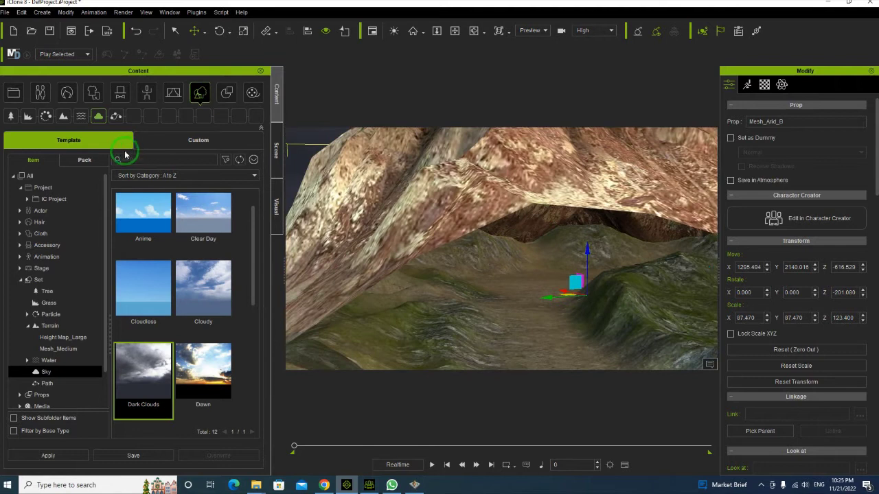
click(206, 98)
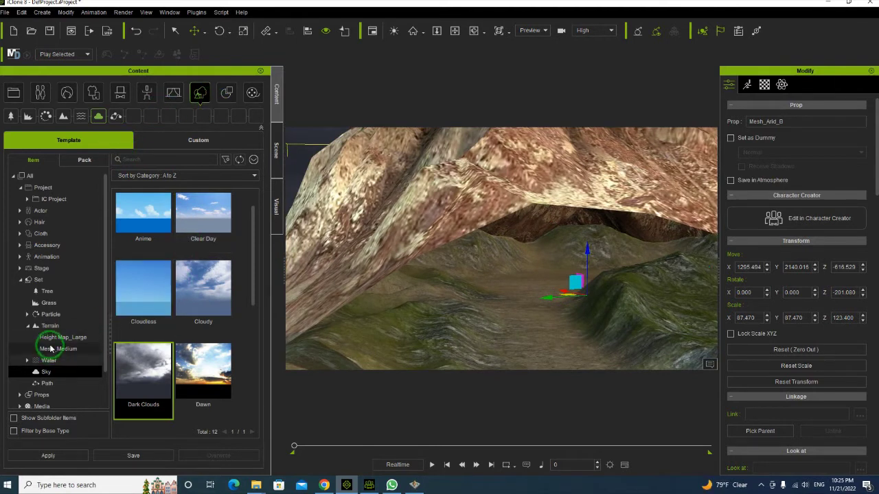
click(49, 294)
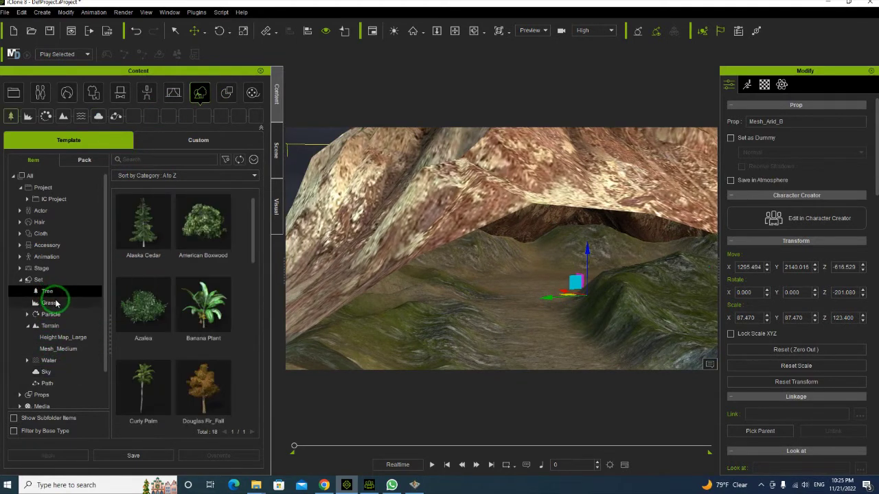
drag(144, 226, 451, 316)
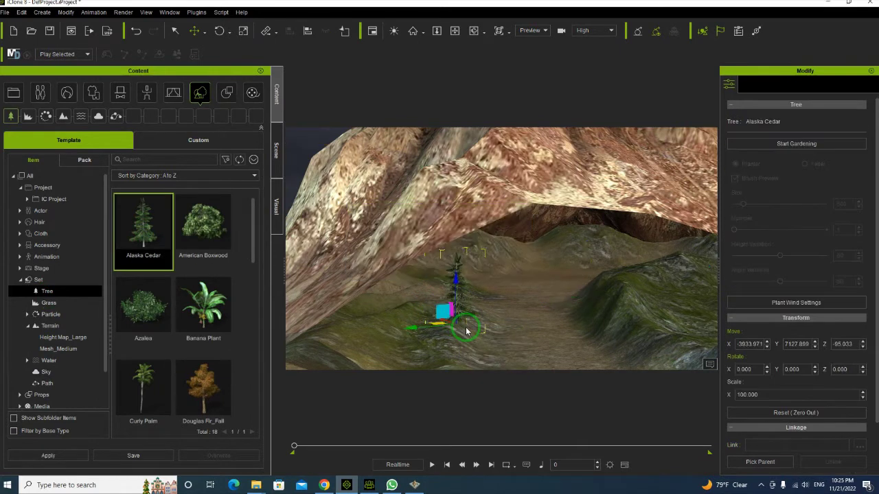
Reduce the Z scale of the Mesh_Arid_B mountain to about 83.0.
right_drag(534, 341, 583, 266)
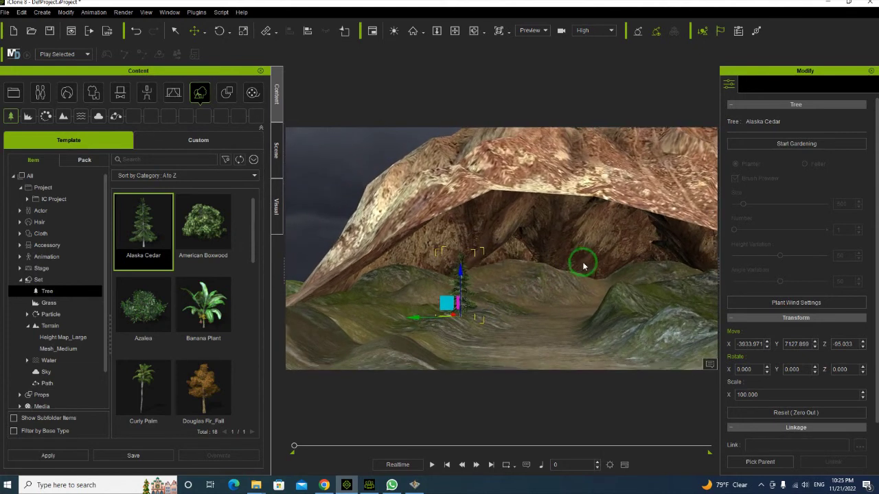
click(566, 171)
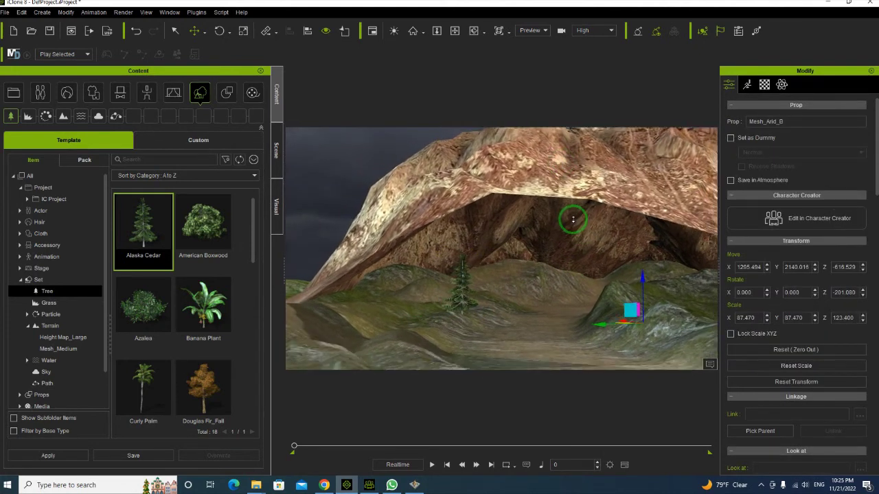
drag(642, 278, 639, 318)
right_drag(639, 318, 519, 253)
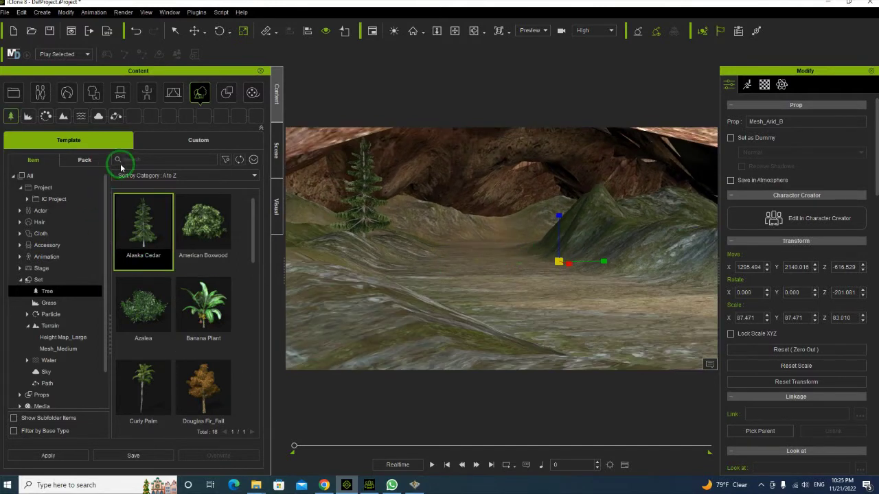
Search the template props for "rock" and place Rock_Rust01 and Rock_Rust04 along the valley path.
click(229, 92)
click(143, 161)
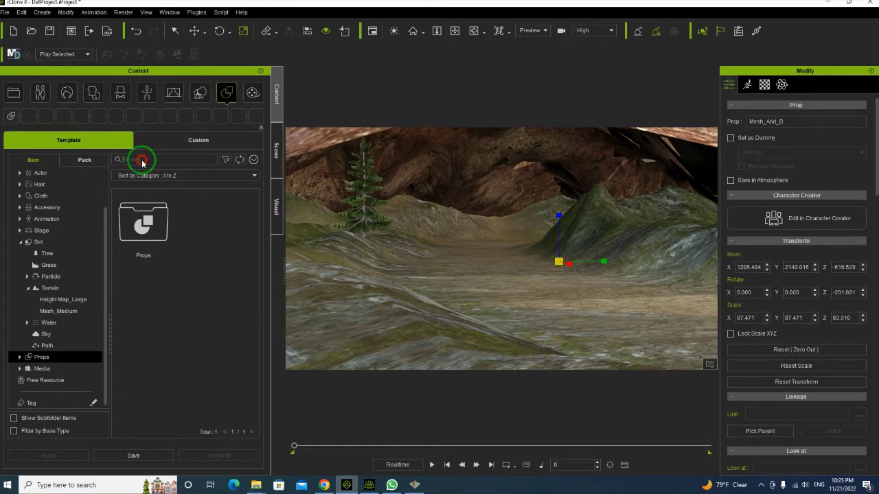
text(rock)
scroll(200, 303, down, 1)
scroll(200, 303, down, 5)
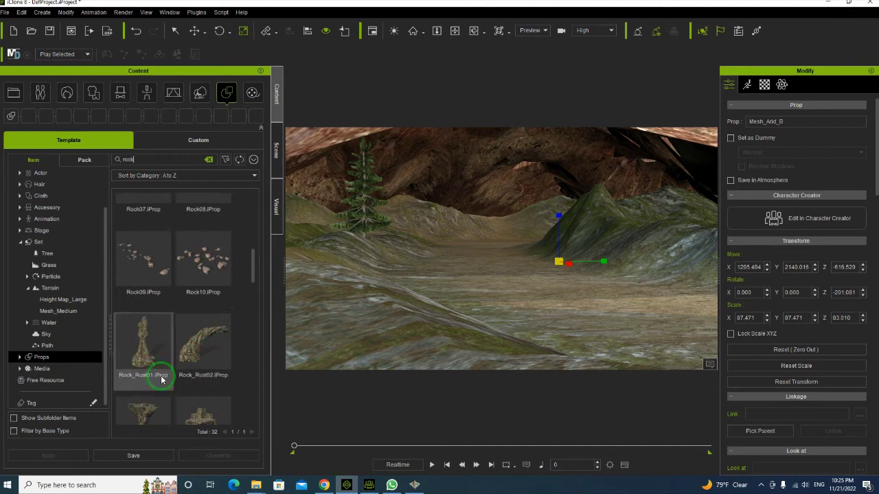
scroll(162, 388, down, 1)
drag(143, 292, 396, 277)
scroll(446, 294, up, 3)
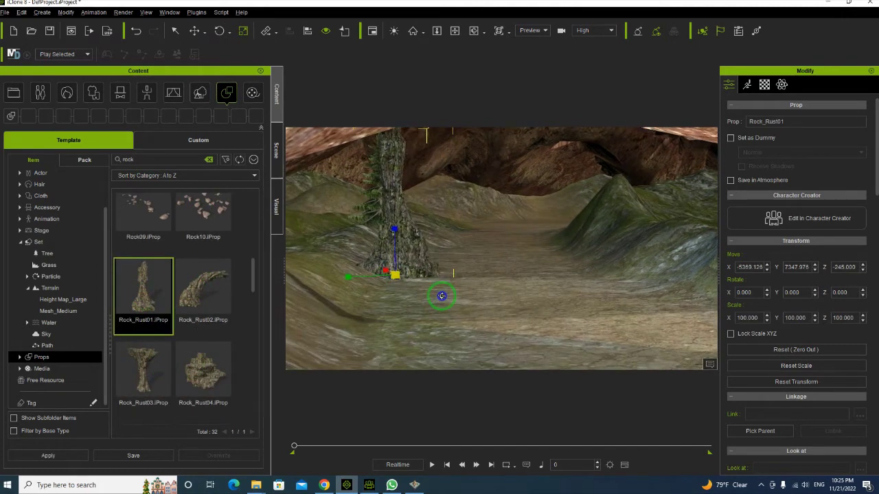
drag(199, 364, 491, 303)
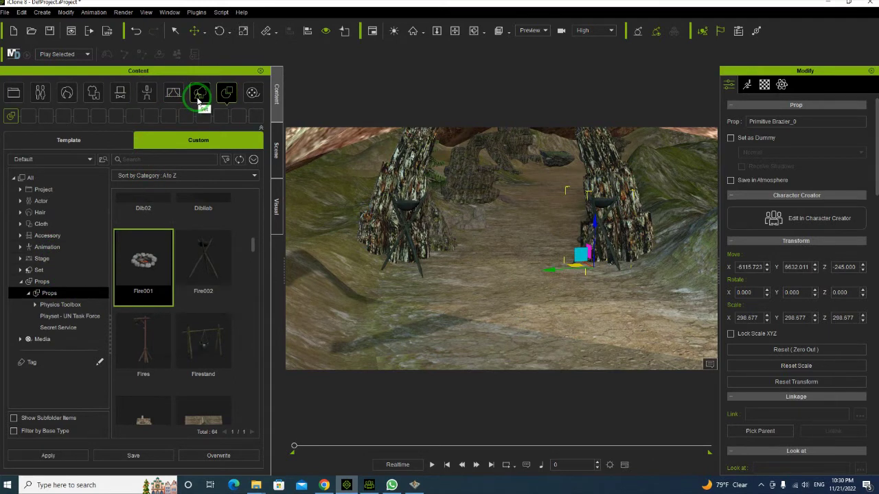
Browse the custom Set, Props and Media folders, including Playset - UN Task Force and Material, for the imported content.
click(21, 283)
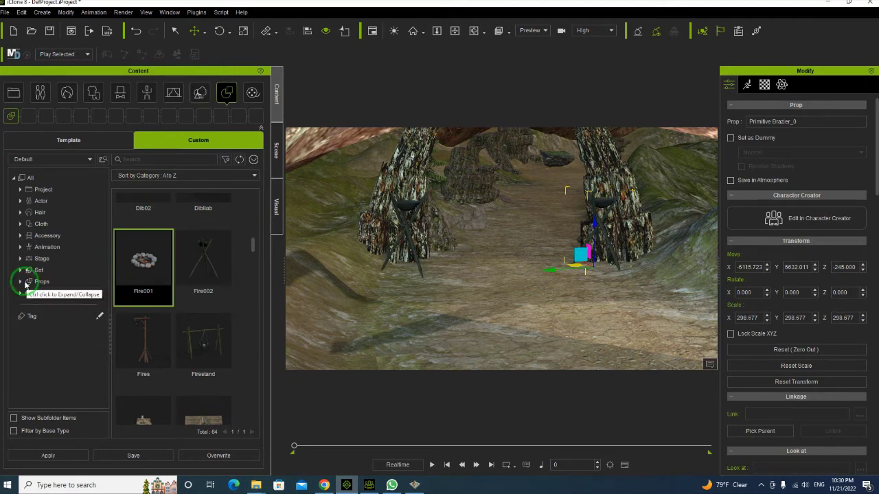
click(199, 95)
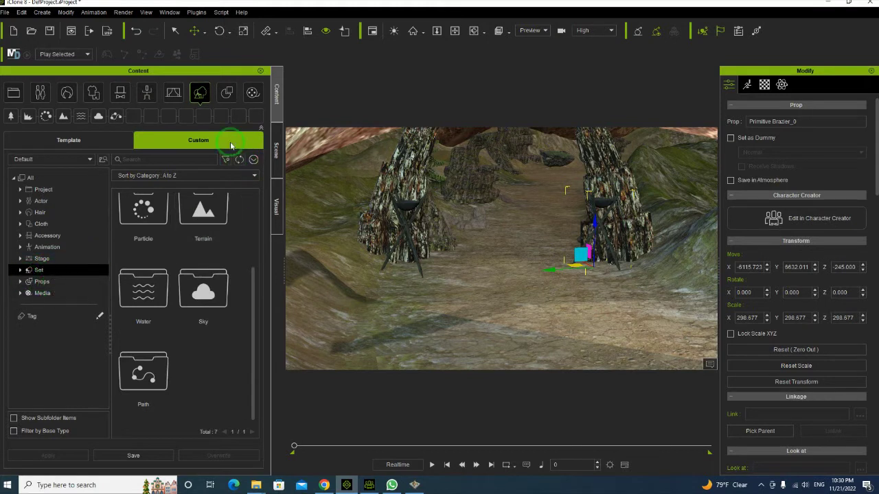
click(227, 96)
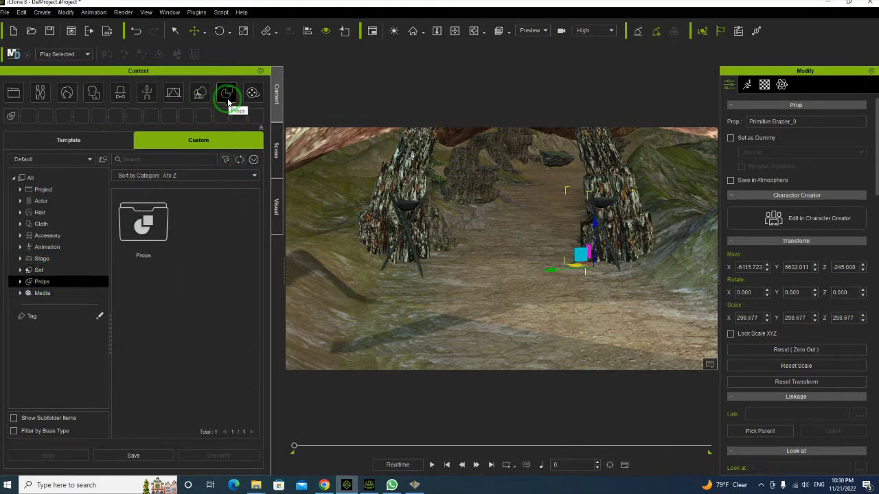
click(19, 282)
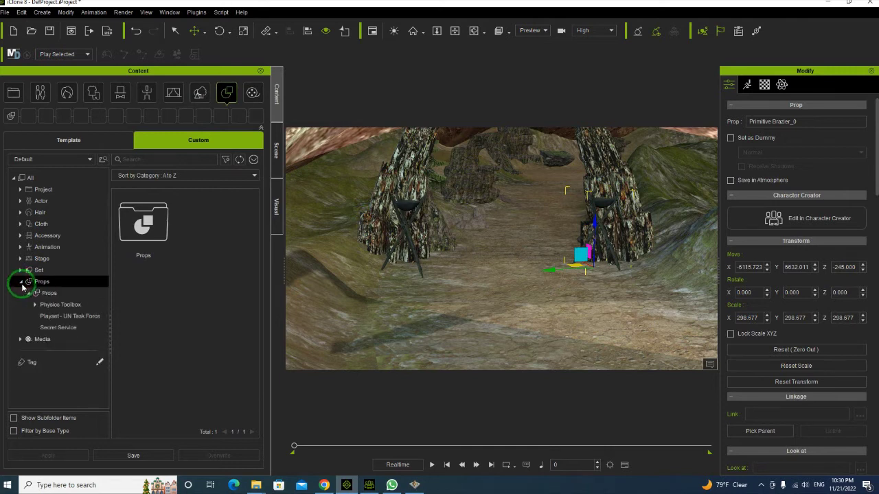
click(55, 305)
click(52, 319)
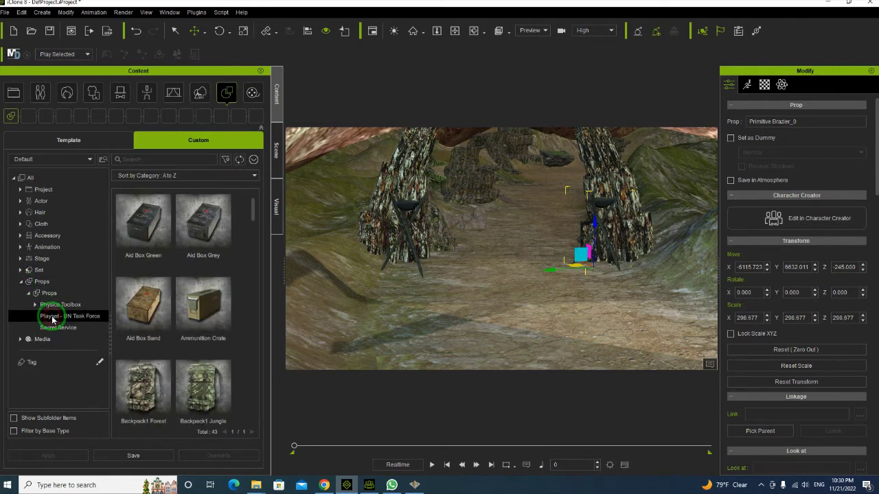
click(22, 340)
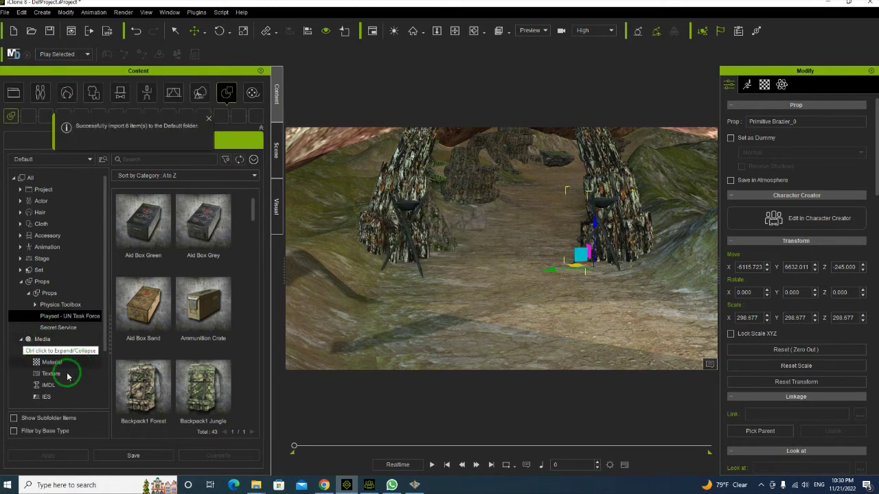
click(54, 363)
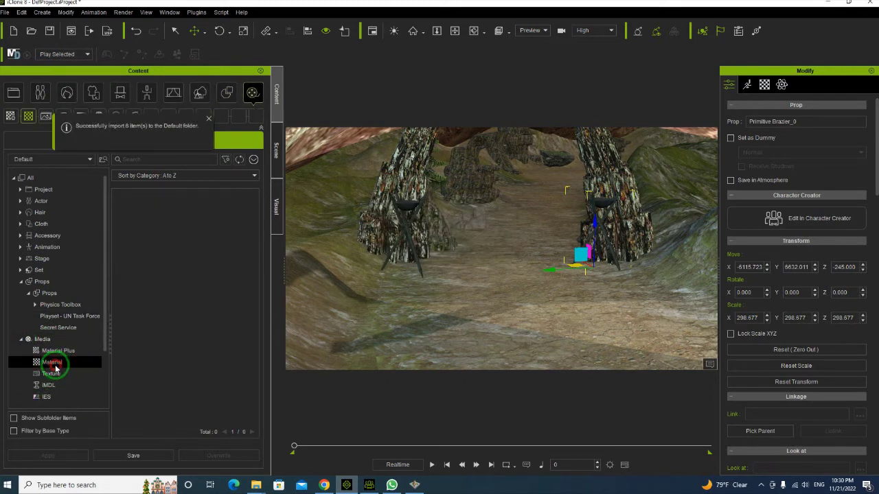
Look through the custom Accessory, Animation, Stage, Set, Props and Media categories for the imported content.
click(50, 237)
click(148, 95)
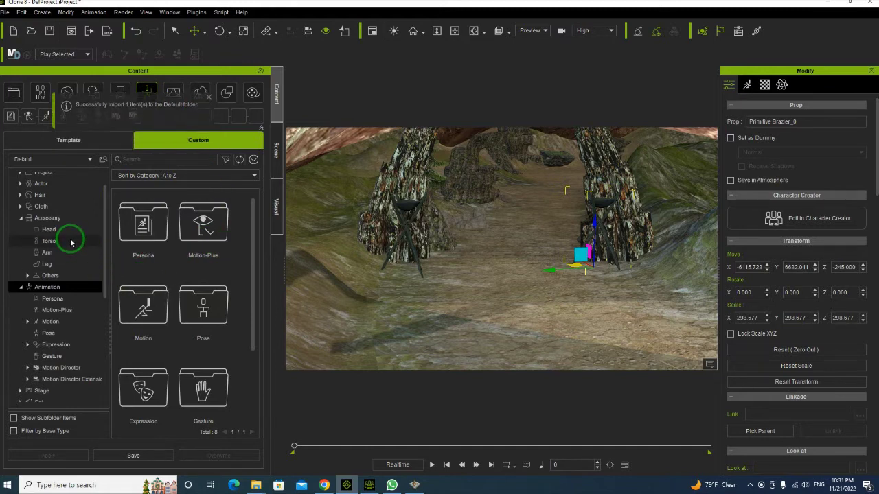
scroll(65, 309, down, 3)
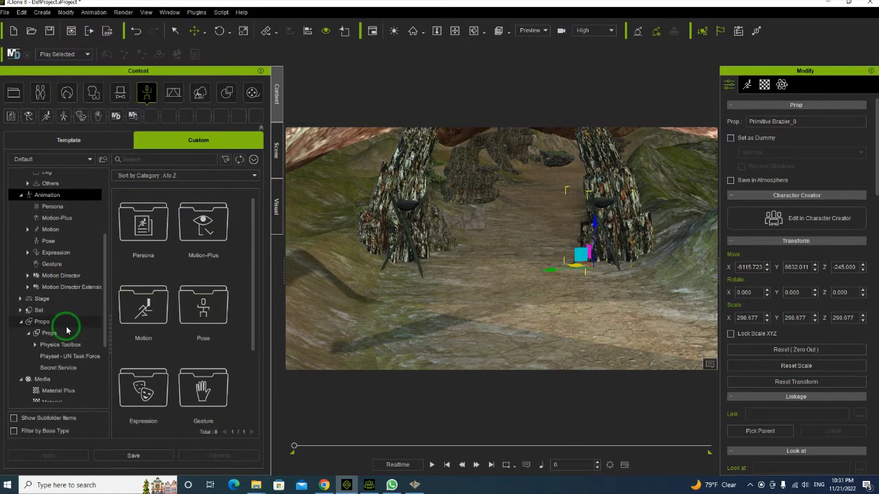
scroll(58, 313, down, 3)
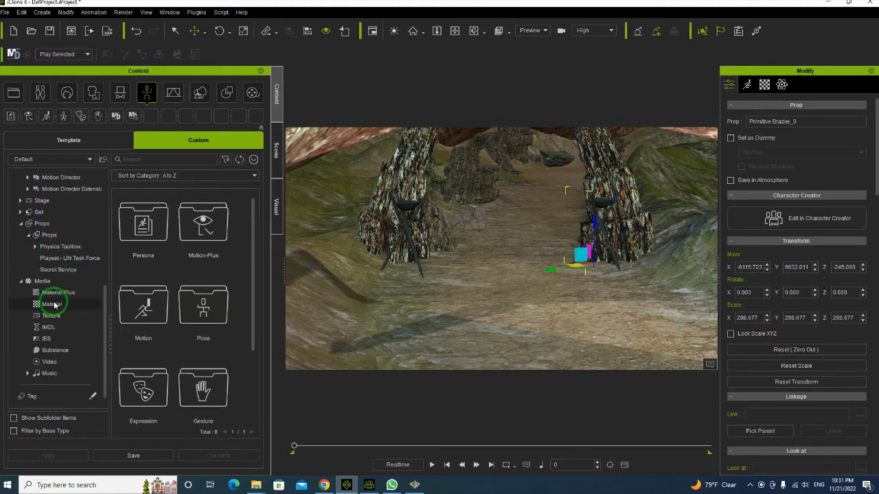
click(172, 93)
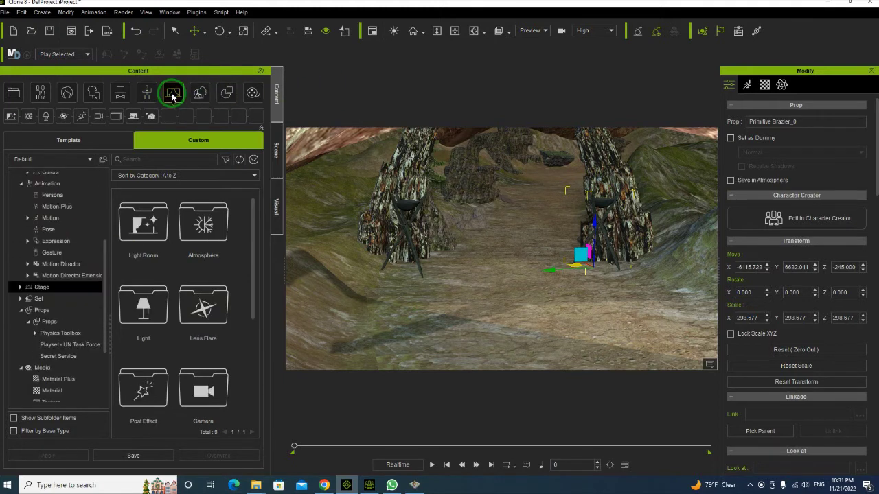
click(193, 341)
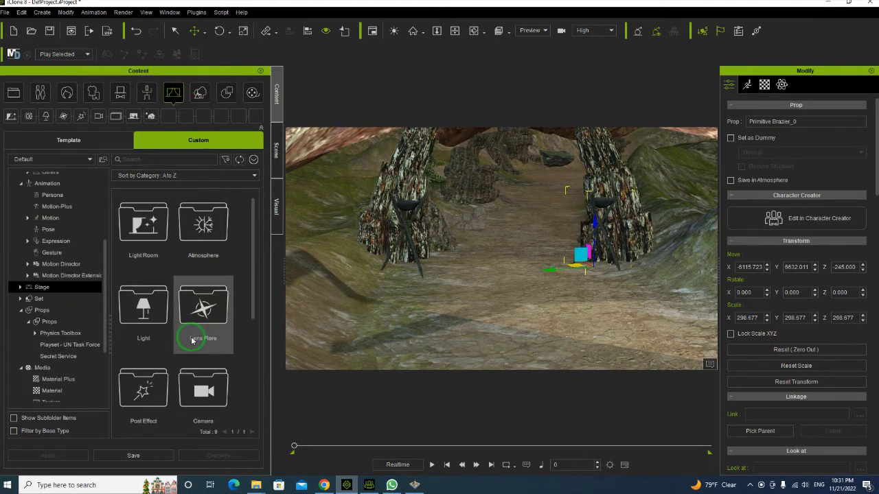
scroll(218, 333, down, 2)
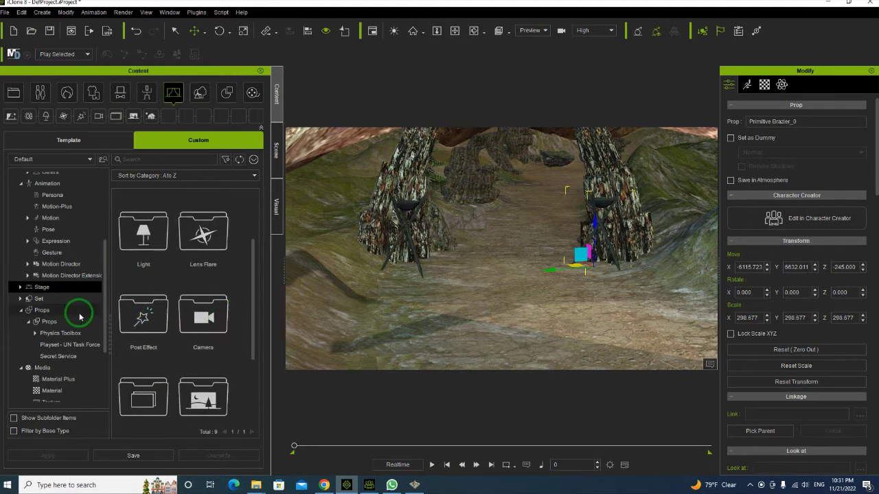
scroll(78, 304, down, 3)
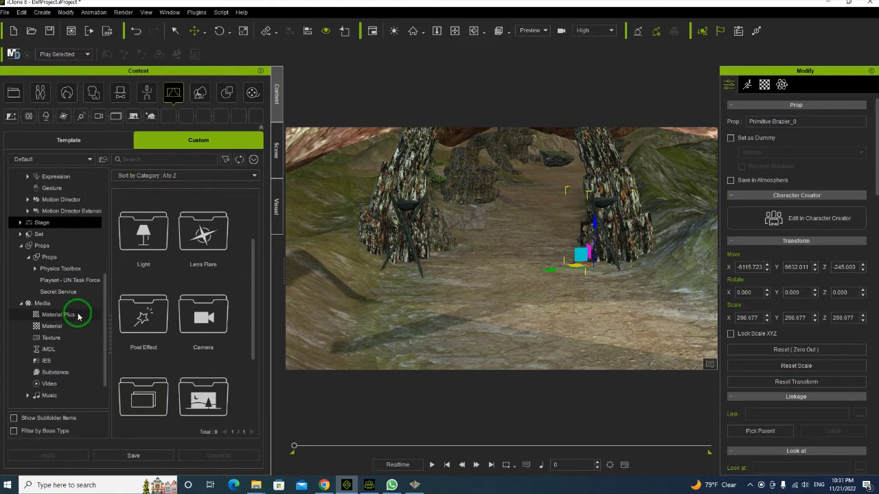
click(202, 95)
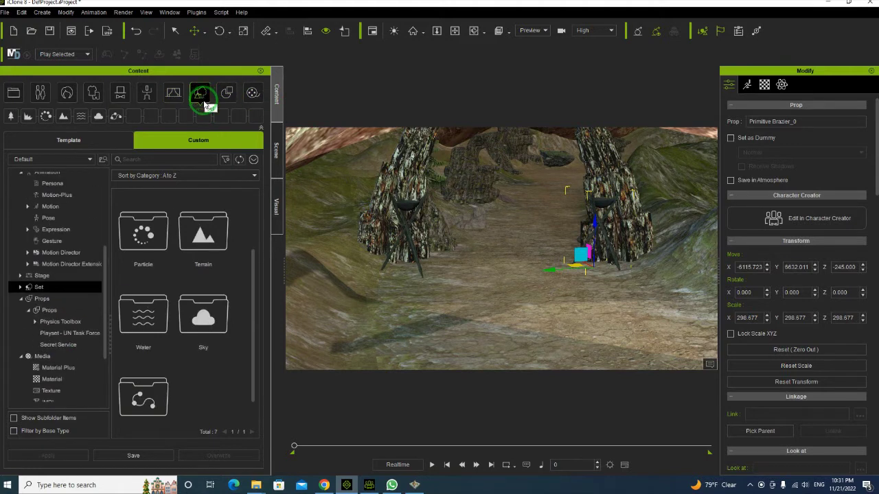
click(226, 96)
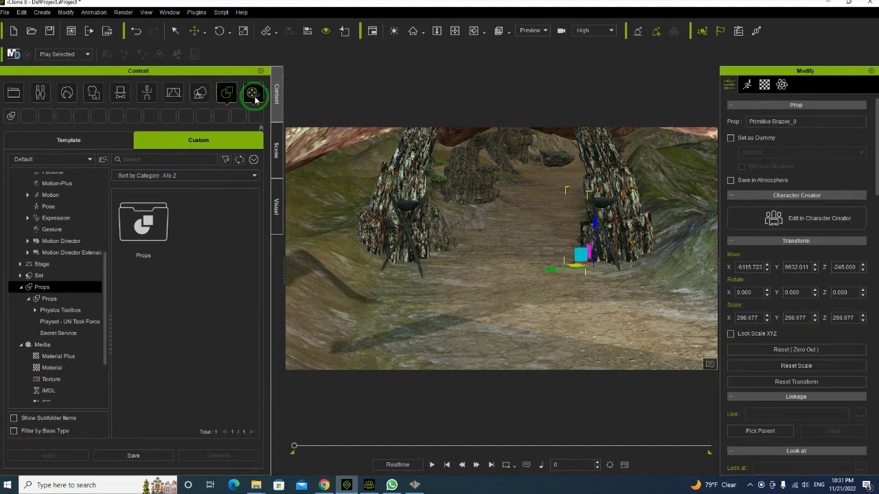
click(253, 94)
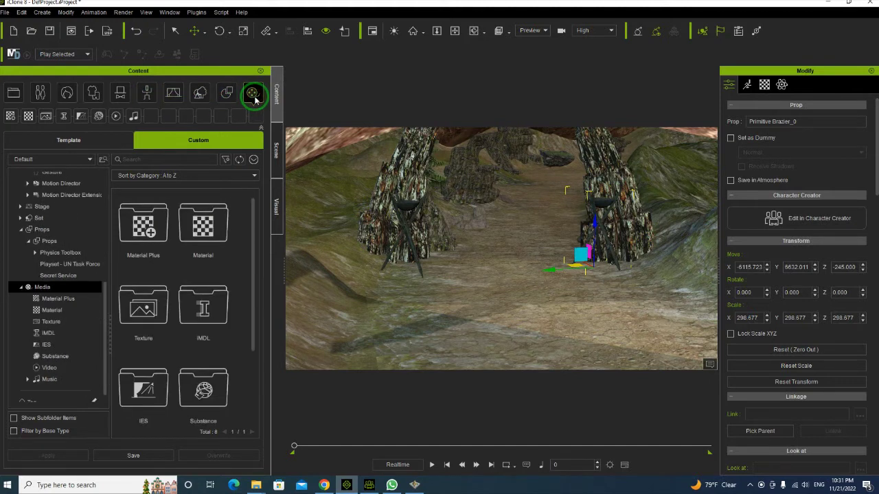
Check the template library's category tree and return to the custom library.
click(73, 142)
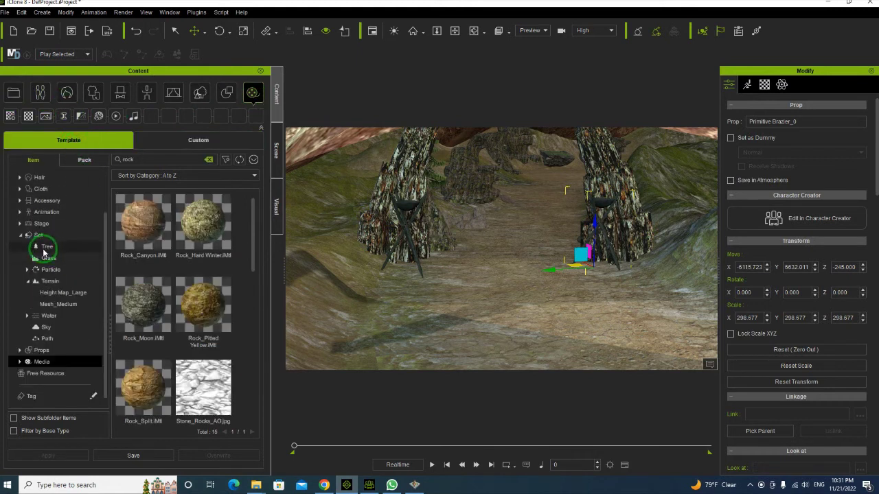
scroll(54, 245, up, 3)
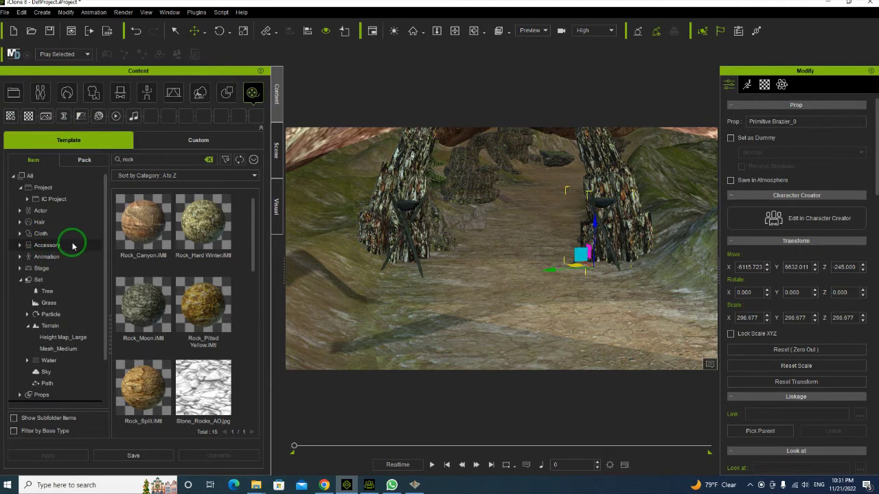
click(178, 141)
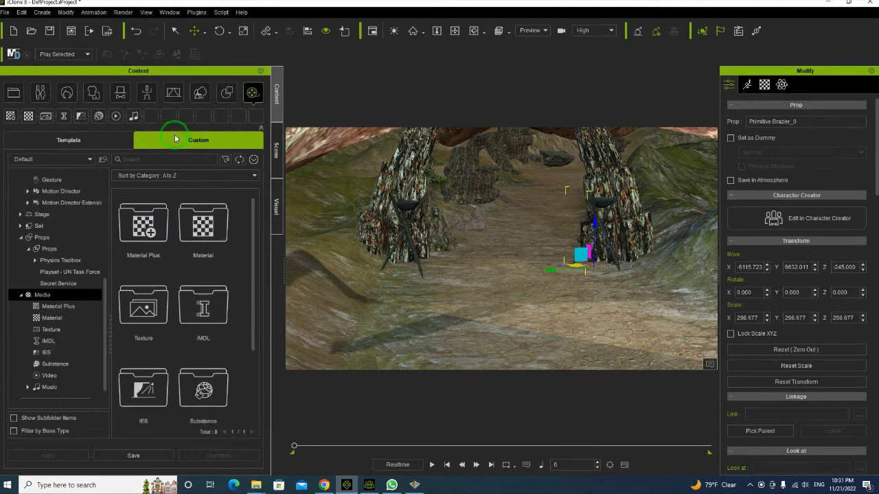
Search all custom content for "popcorn" and clear the search.
scroll(53, 223, up, 3)
scroll(54, 223, up, 5)
click(55, 179)
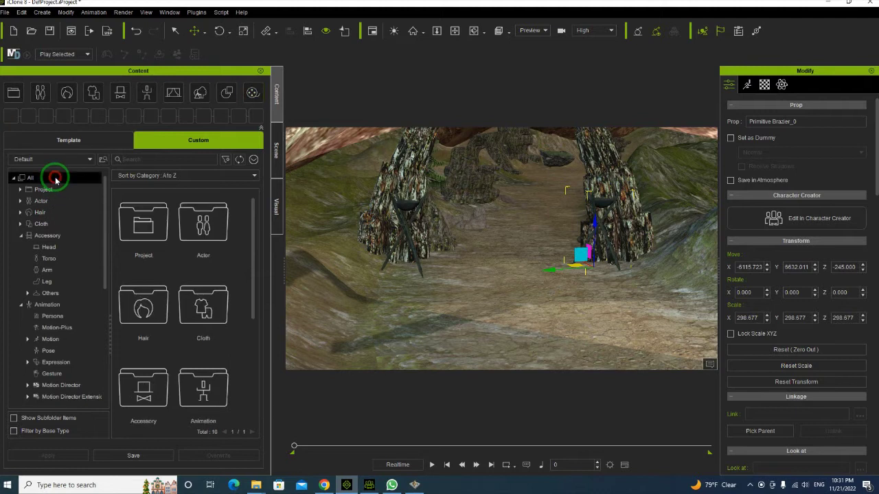
click(157, 160)
text(popcorn)
key(Return)
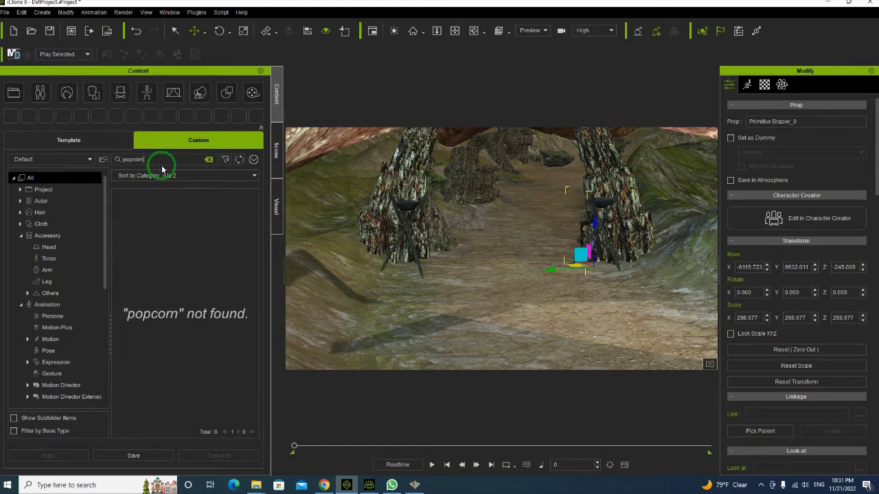
click(200, 164)
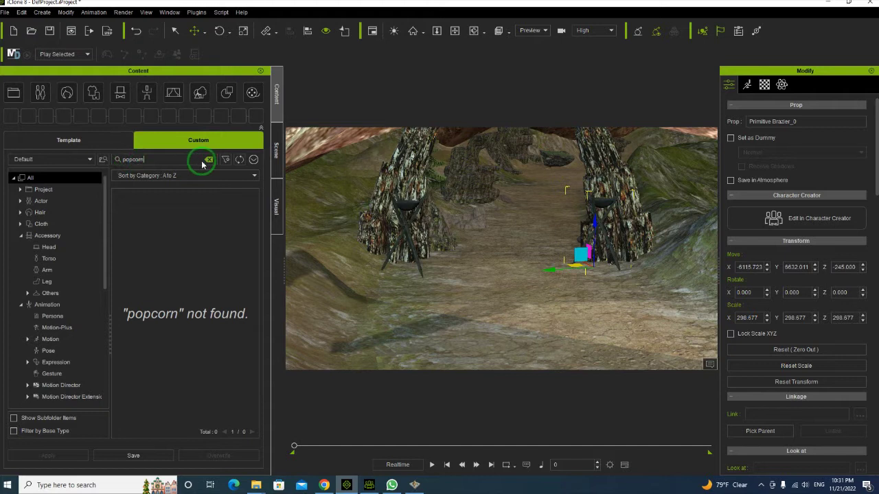
click(210, 161)
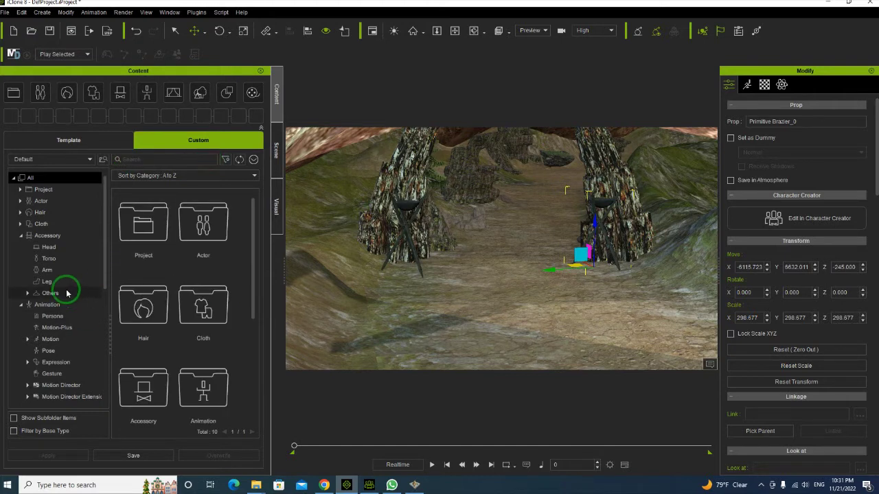
Check the plugin entries, including PopcornFX and Character Creator & iClone Auto Setup, for the imported effects.
scroll(69, 299, down, 3)
scroll(74, 305, down, 1)
click(195, 13)
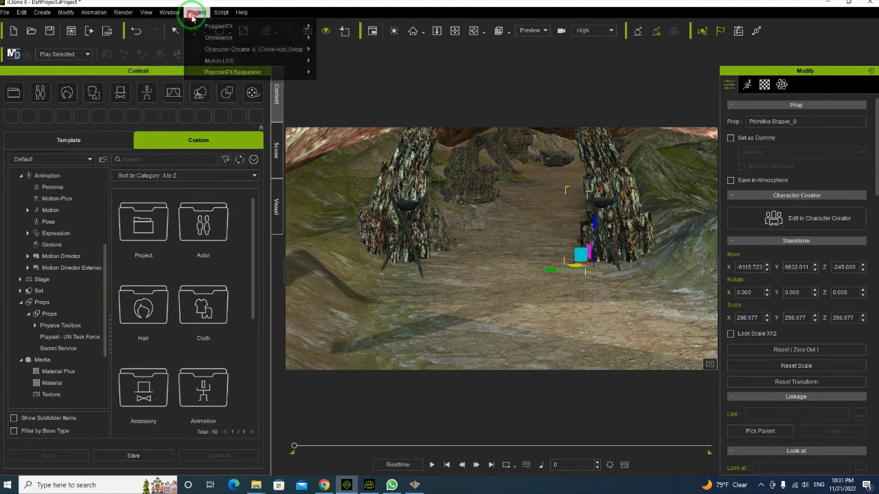
mouse_move(212, 29)
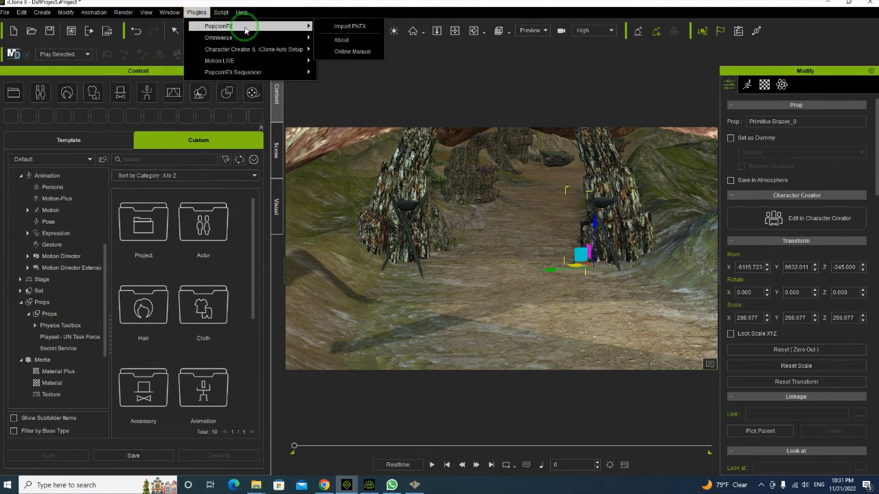
mouse_move(283, 76)
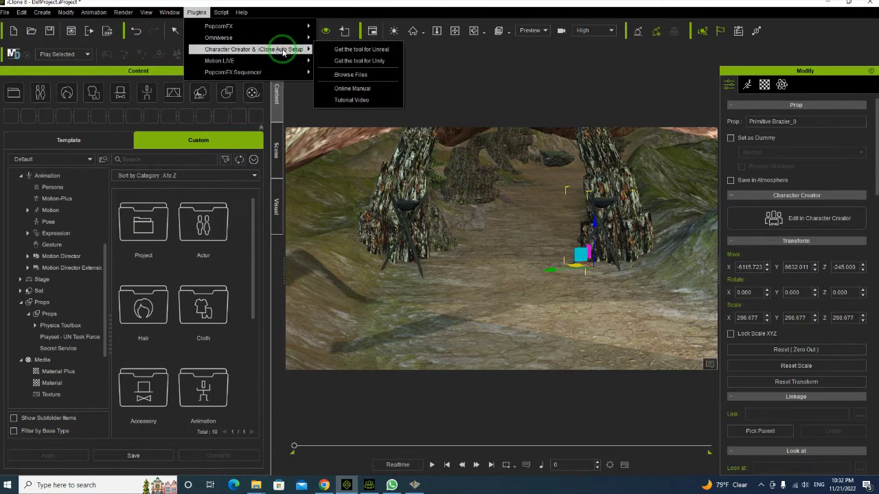
click(104, 287)
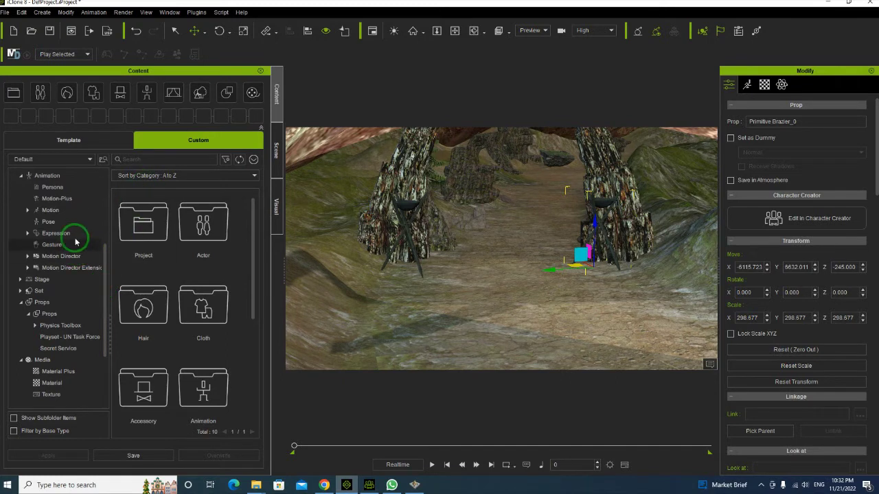
Look through the custom Animation category and search the custom content for "particle".
click(52, 178)
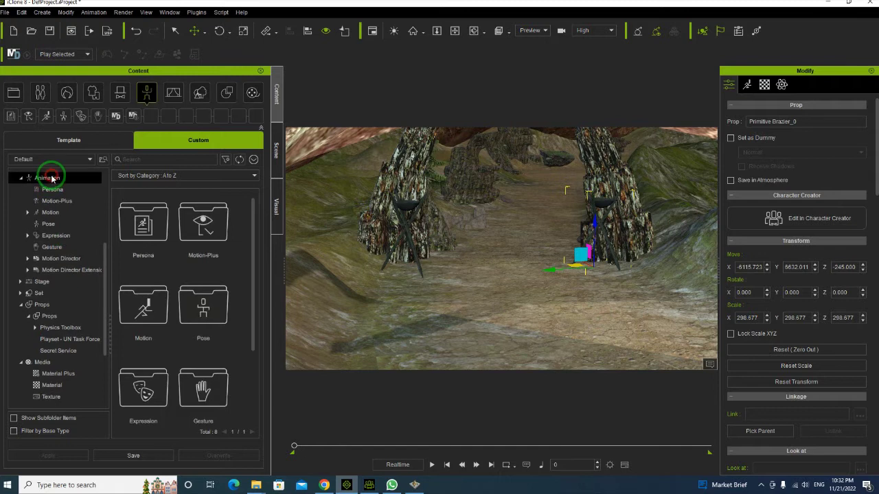
scroll(200, 268, down, 3)
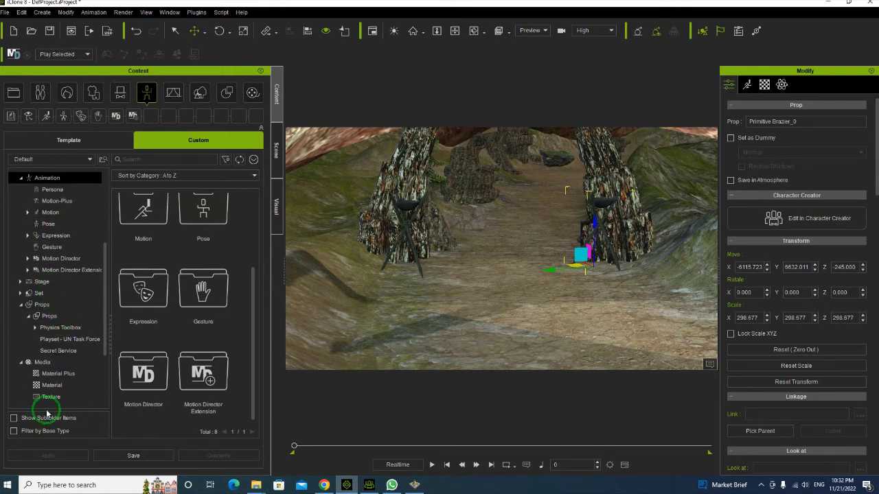
scroll(69, 384, down, 1)
scroll(69, 358, down, 2)
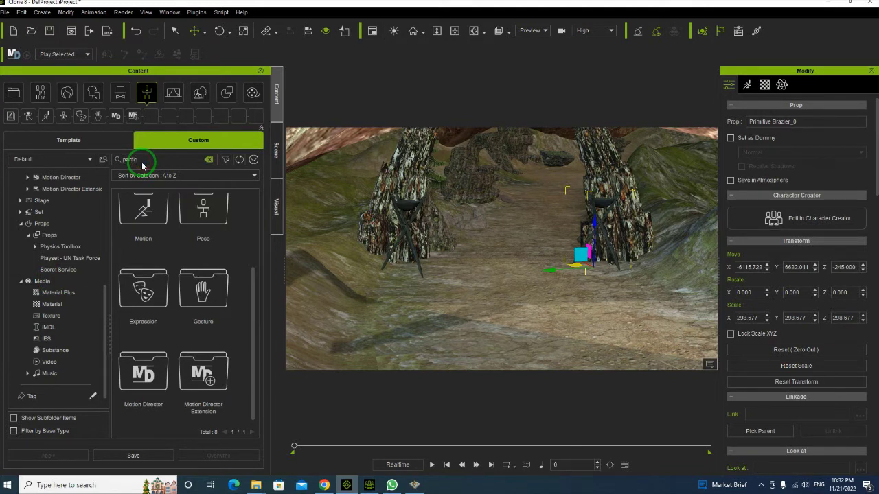
key(Return)
Clear the "rock" search in the template library and look through its Project, Accessory, Animation and Stage categories.
click(69, 140)
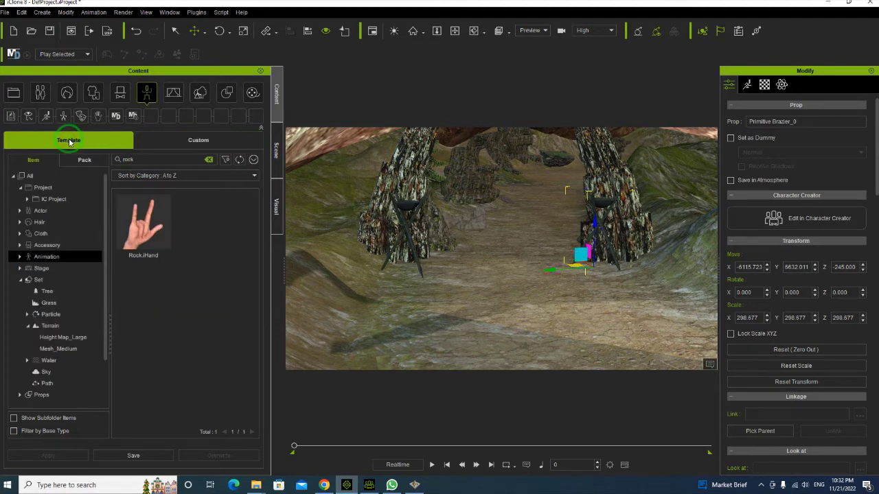
click(78, 160)
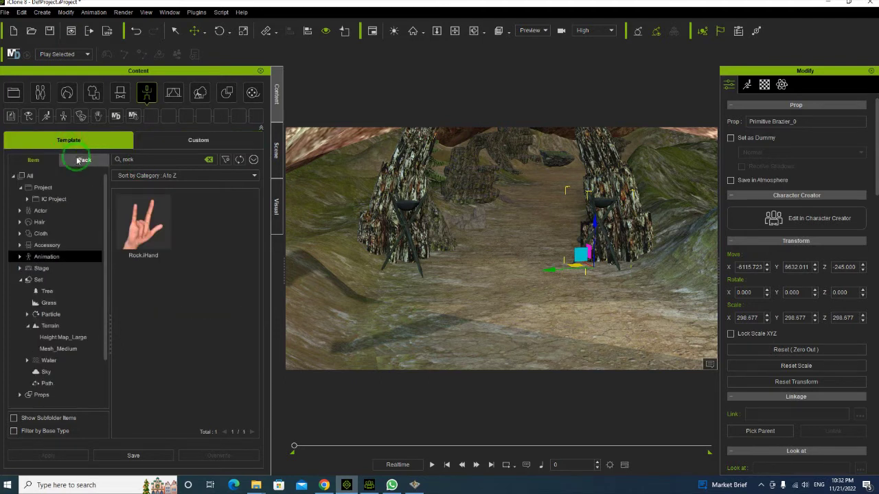
click(207, 161)
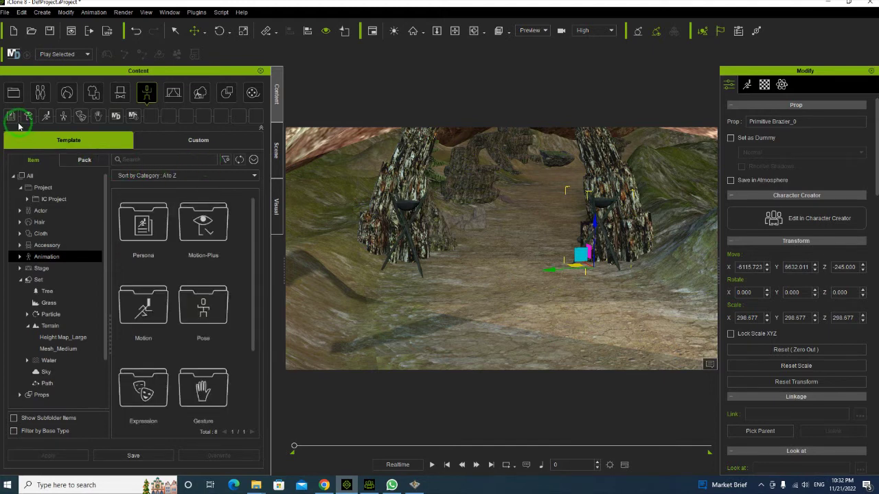
click(14, 94)
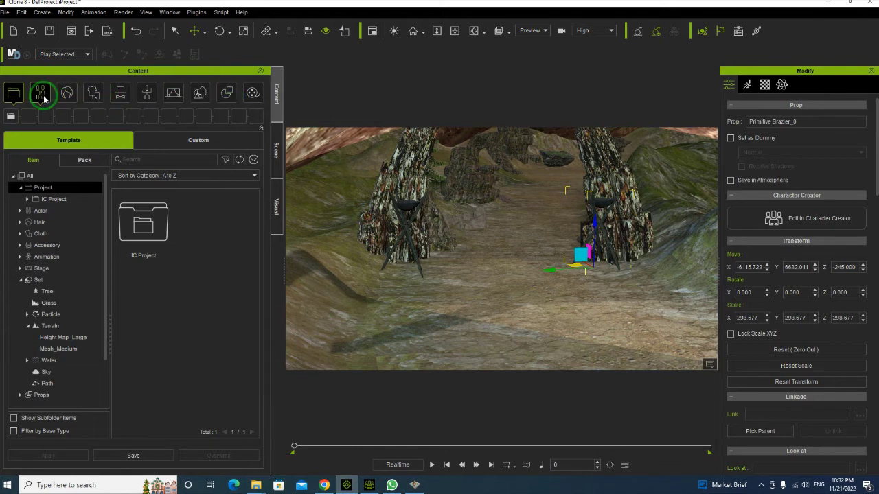
click(121, 94)
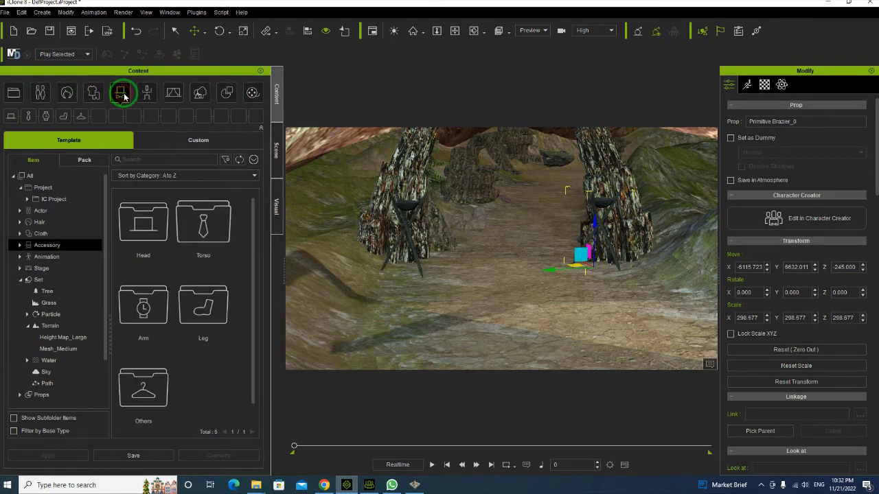
scroll(199, 357, down, 1)
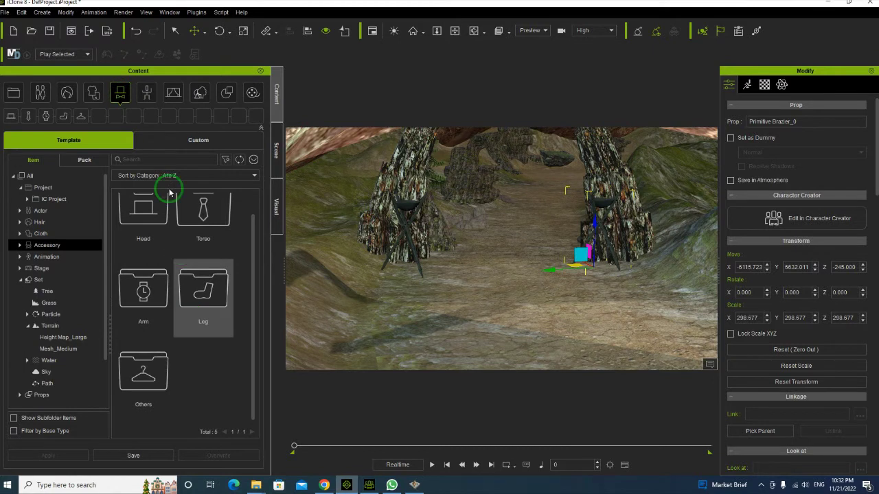
click(148, 97)
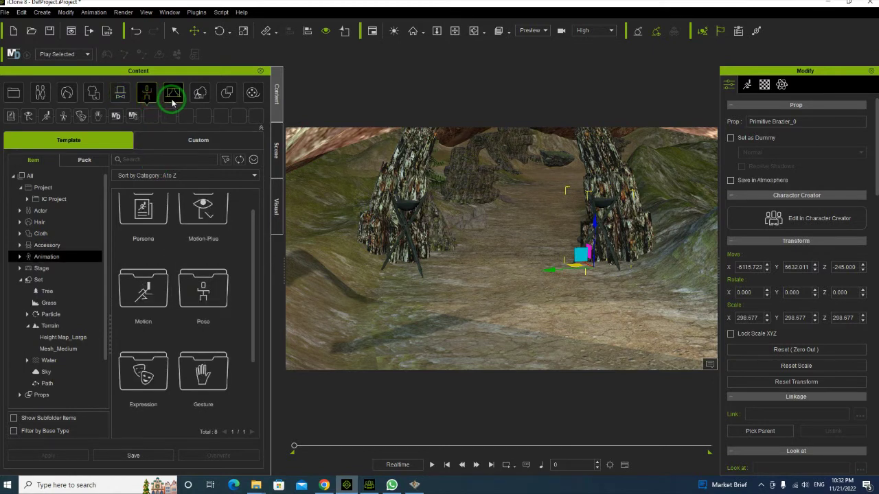
click(173, 96)
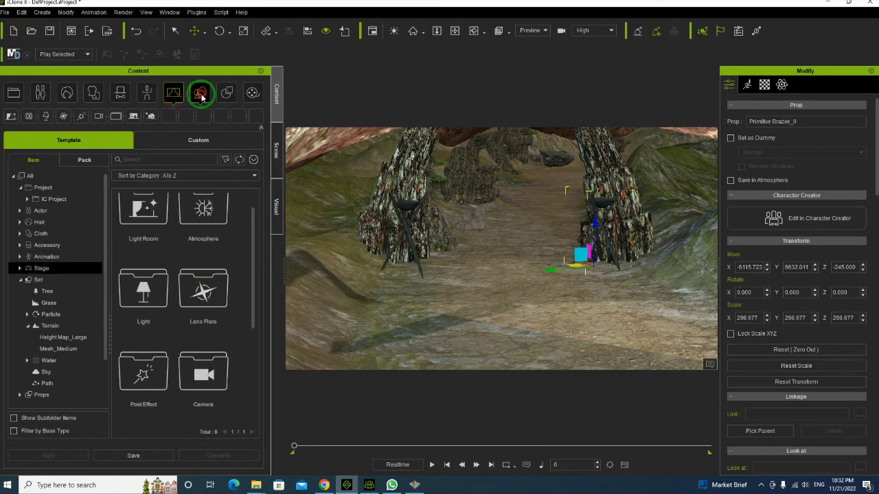
Open the Particle folder within the template library's Set category.
click(199, 94)
click(201, 292)
scroll(201, 292, down, 3)
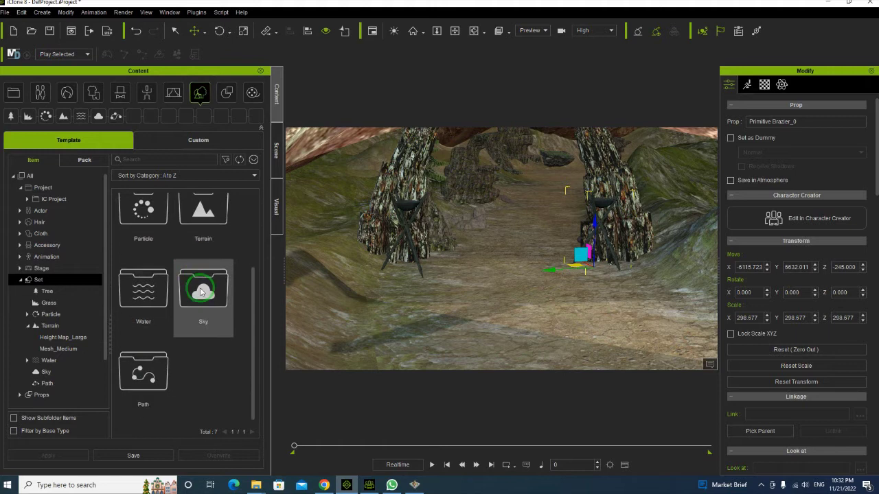
scroll(202, 292, up, 3)
double_click(150, 240)
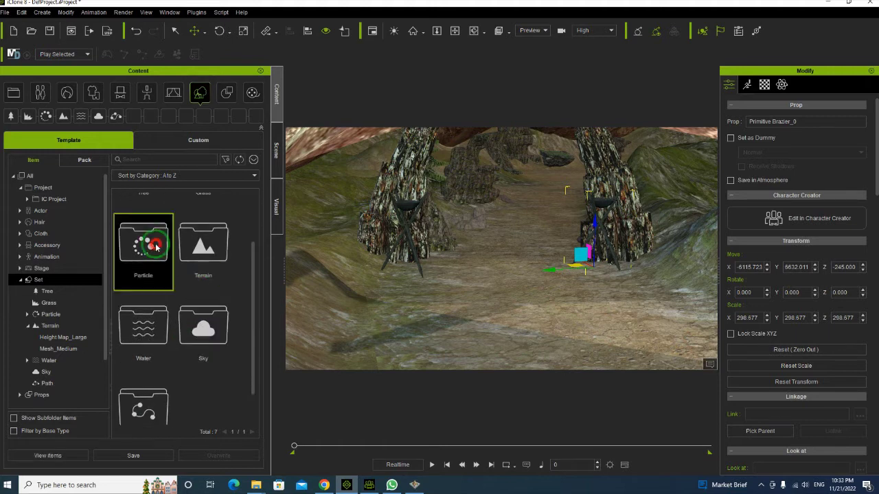
Clear the custom library's search and add Torch Fire from 40 Library's weapons folder at the foot of the left brazier.
click(211, 140)
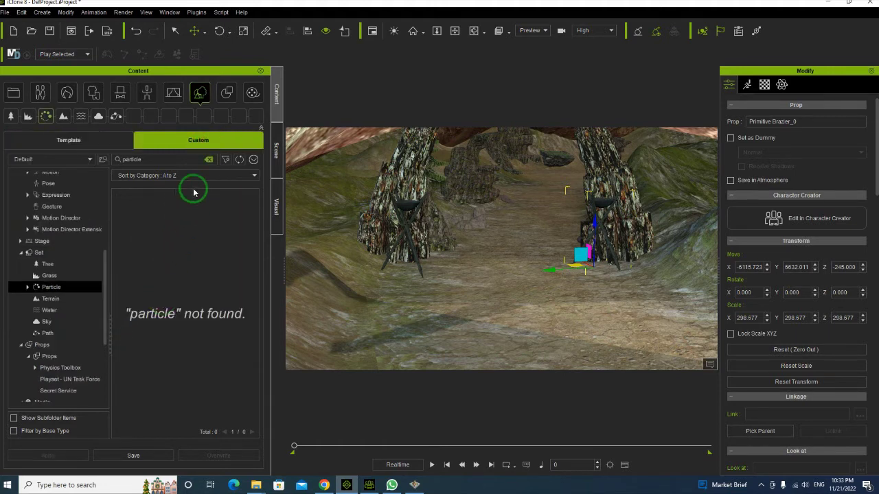
click(207, 161)
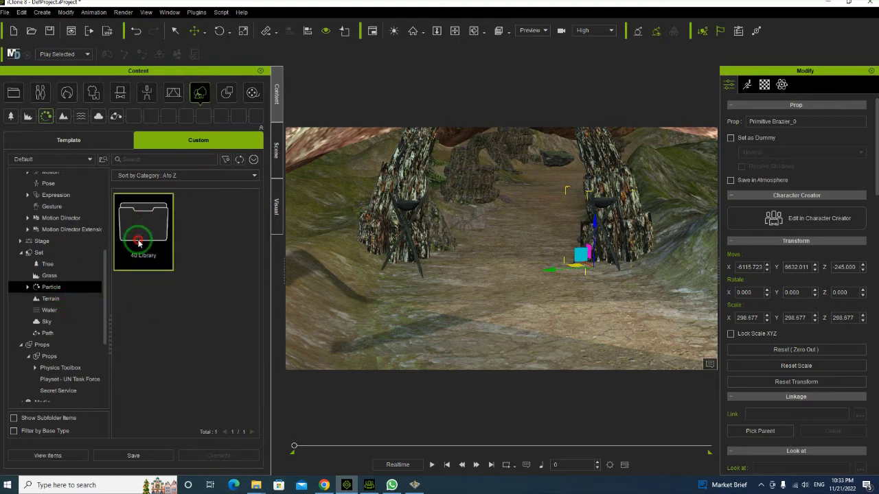
double_click(140, 237)
double_click(201, 236)
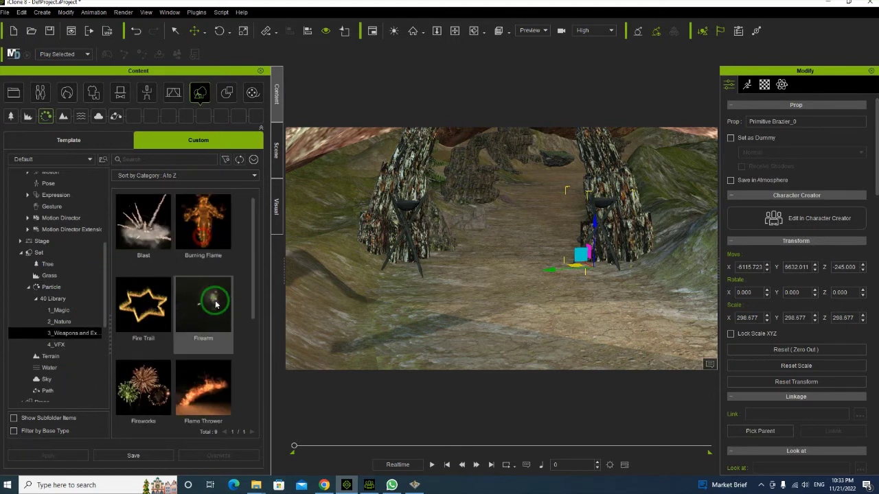
scroll(182, 302, down, 5)
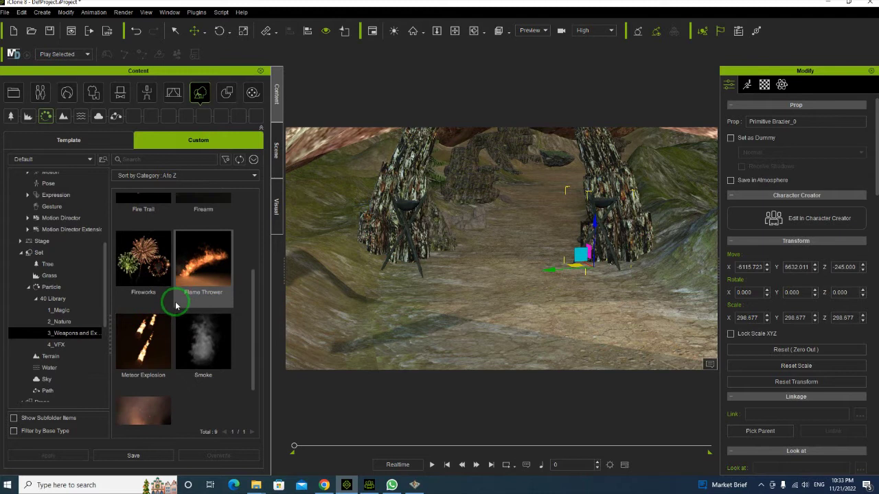
drag(143, 371, 402, 279)
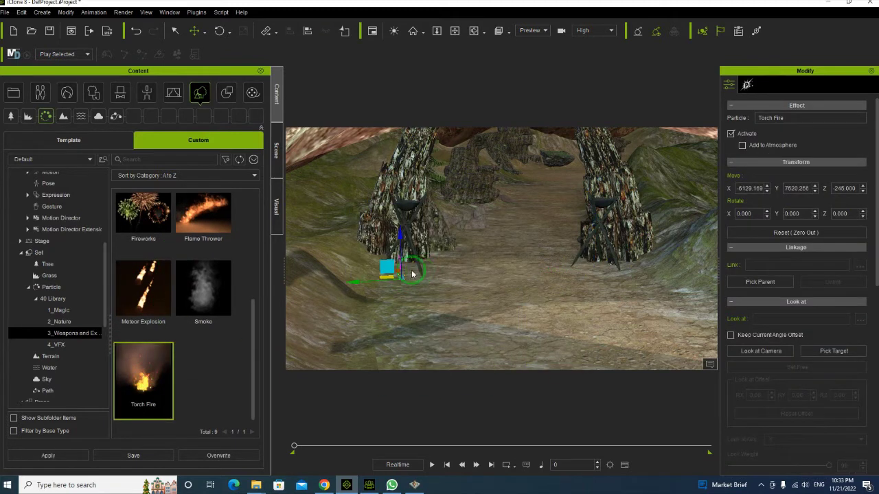
Raise and shift the Torch Fire particle onto the left brazier's bowl, at about X -6010, Y 7484, Z 59.
key(z)
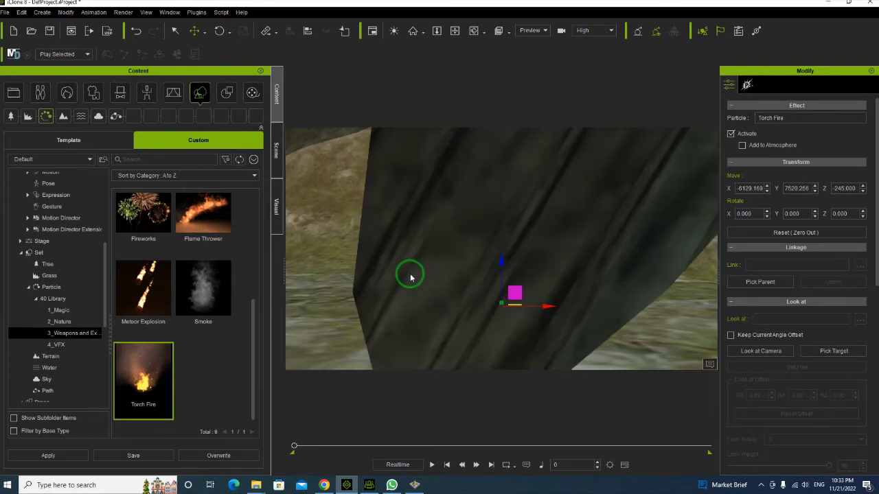
right_drag(551, 305, 520, 378)
right_drag(502, 281, 499, 278)
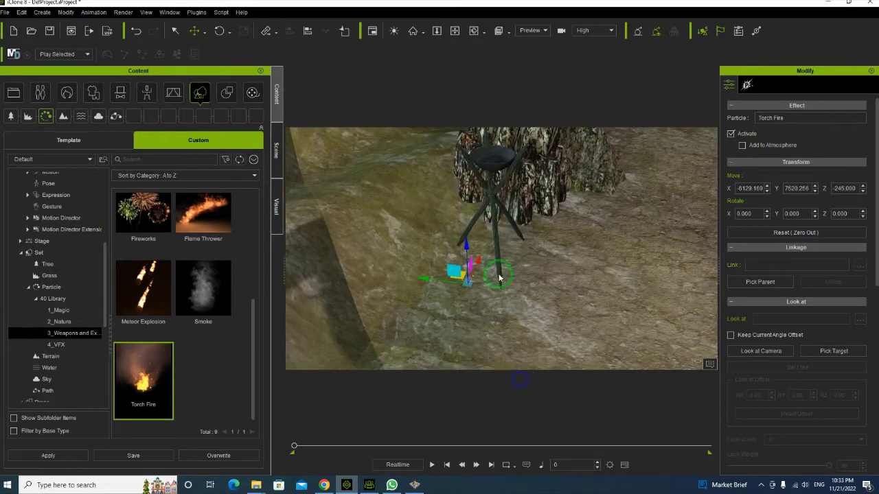
drag(476, 263, 497, 117)
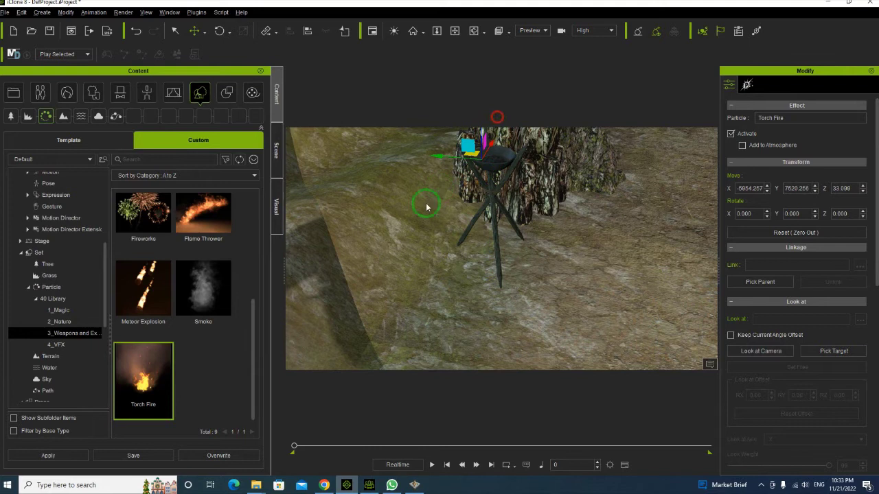
right_drag(506, 202, 435, 303)
drag(399, 244, 422, 248)
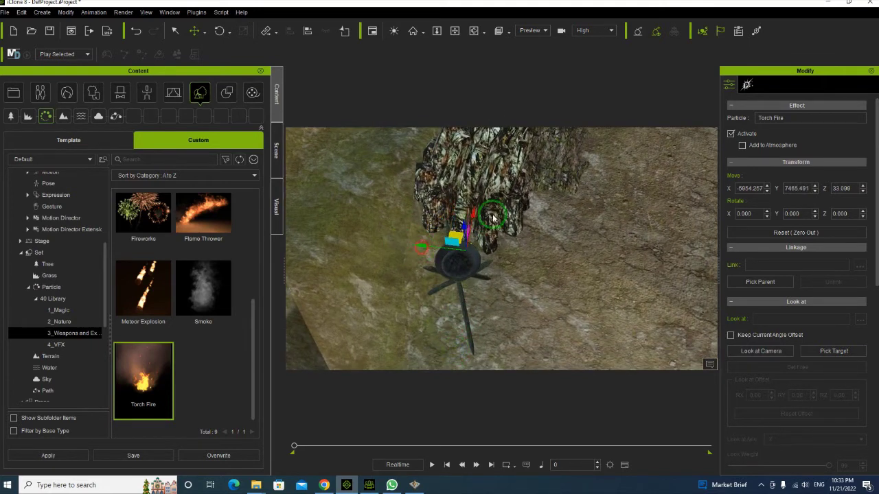
drag(474, 214, 456, 216)
mouse_move(455, 215)
right_down()
mouse_move(481, 206)
mouse_move(500, 160)
mouse_move(466, 226)
right_up()
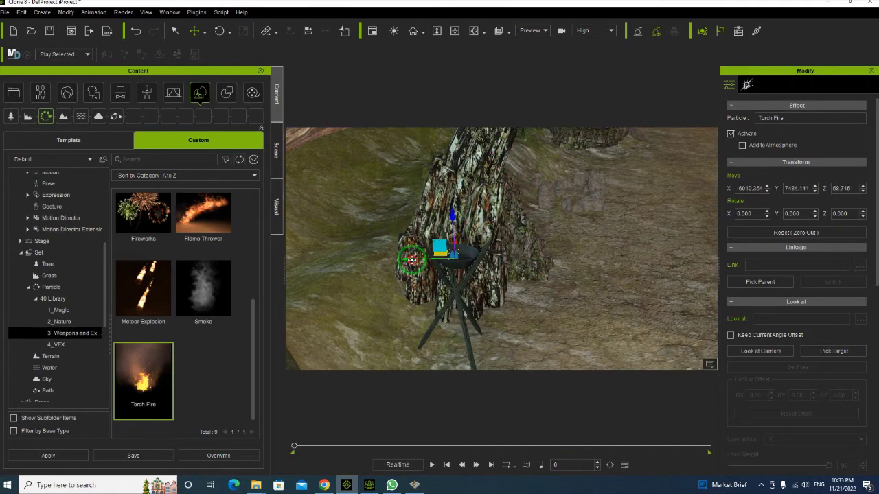
Run the Torch Fire's PopcornFX simulation, view the flame on the brazier and stop the simulation.
click(747, 86)
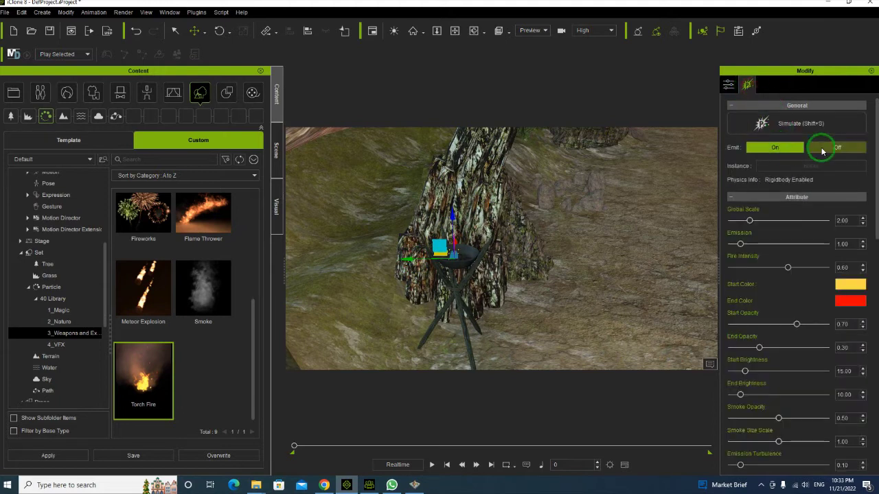
click(787, 126)
mouse_move(571, 236)
right_down()
mouse_move(540, 229)
mouse_move(492, 357)
mouse_move(520, 274)
mouse_move(549, 278)
mouse_move(504, 269)
mouse_move(500, 279)
mouse_move(490, 270)
mouse_move(595, 243)
right_up()
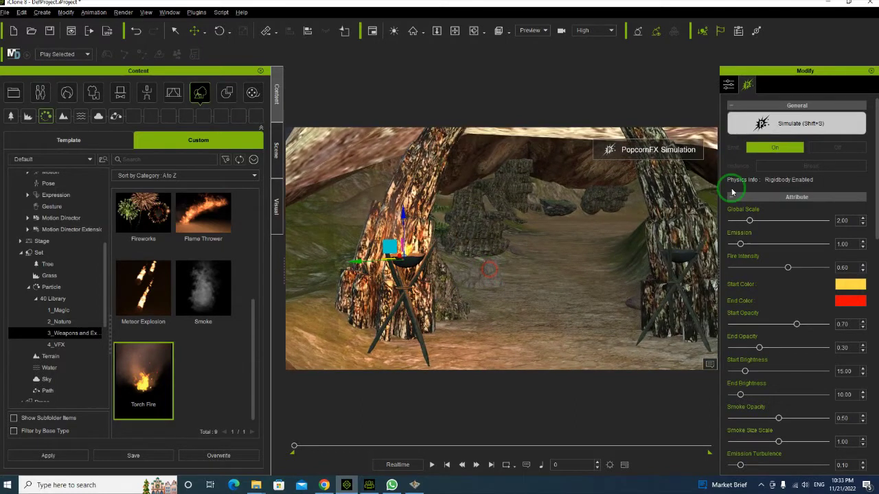
click(780, 127)
Nudge the Torch Fire particle sideways to centre it in the left brazier's bowl.
right_drag(559, 176, 452, 281)
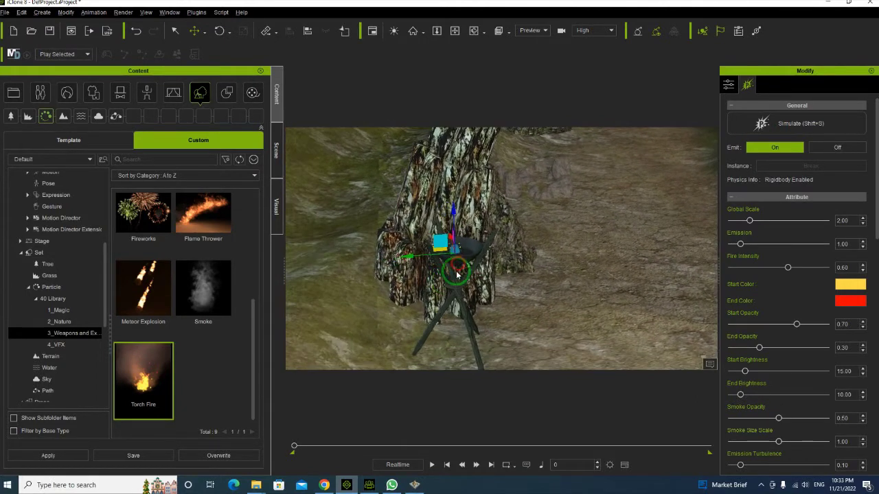
scroll(453, 282, up, 5)
right_drag(377, 263, 466, 284)
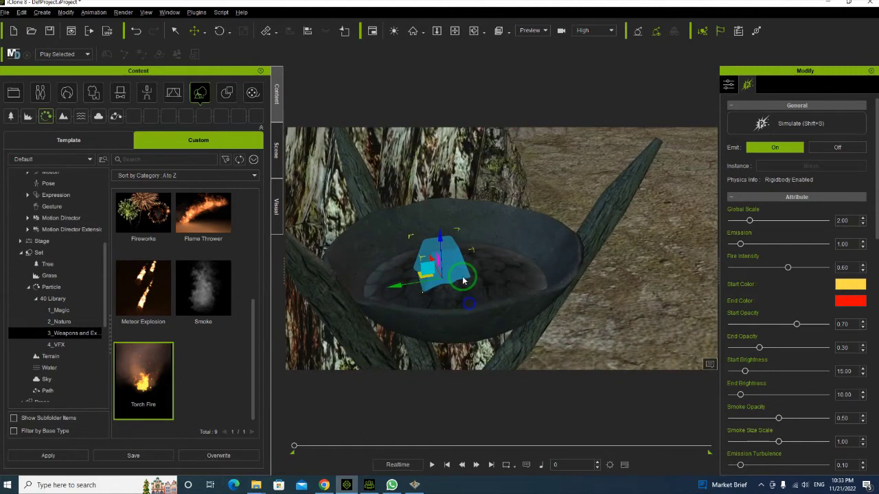
drag(400, 285, 416, 283)
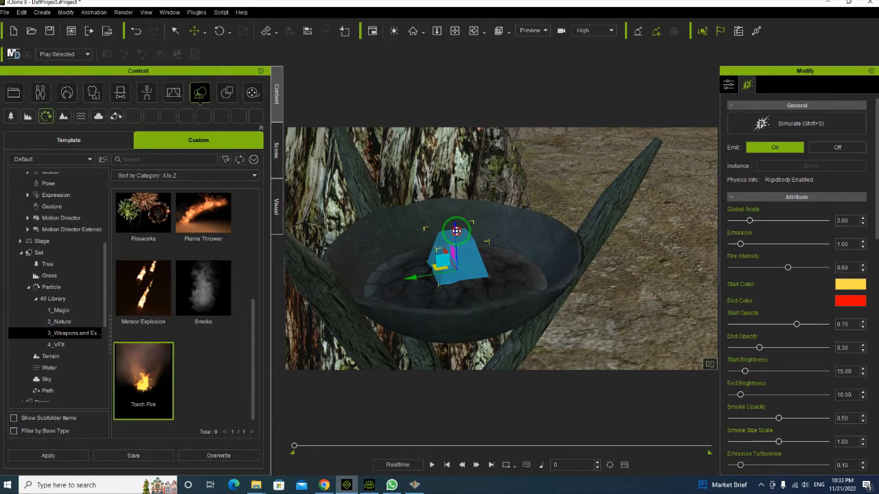
Duplicate the Torch Fire particle across the path and move the copy onto the right brazier's bowl.
right_drag(456, 233, 443, 261)
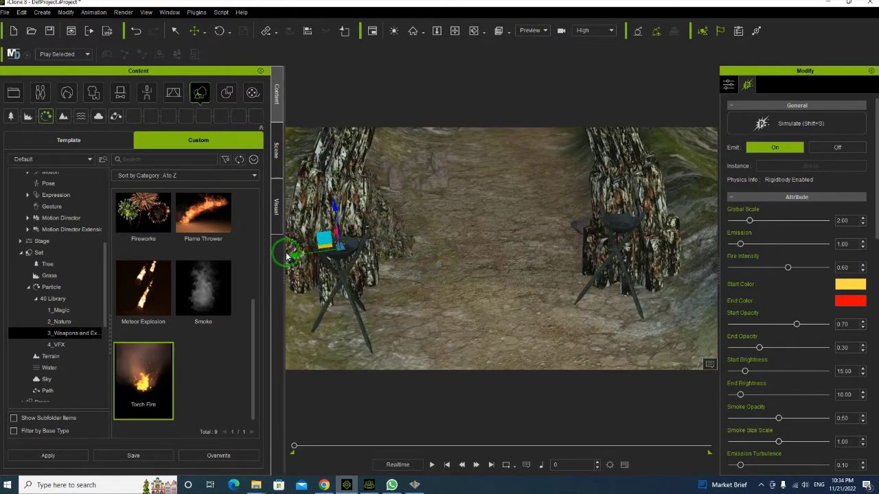
drag(558, 256, 569, 260)
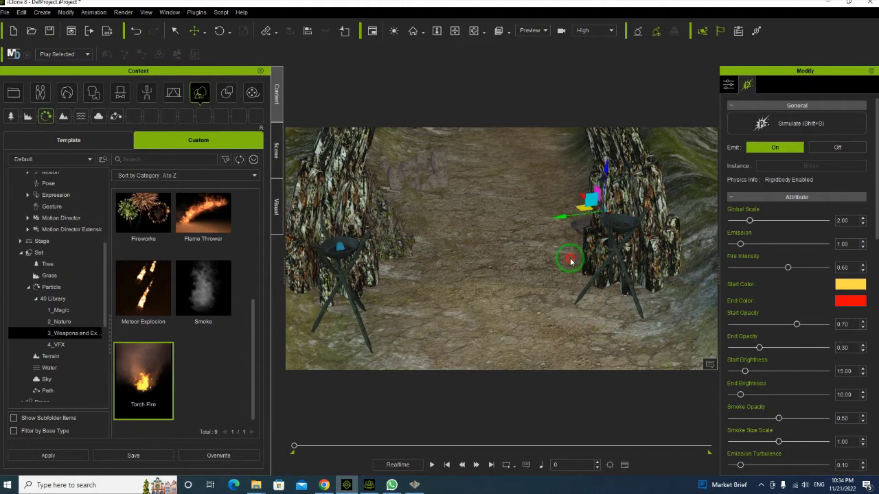
drag(585, 202, 594, 215)
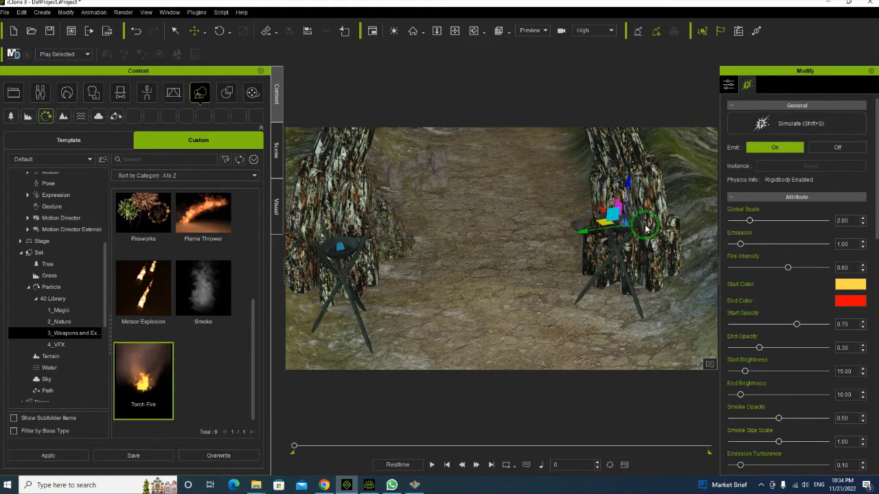
Examine the Torch Fire copy in the right brazier, play the simulation to view both flames, stop it and rewind to the start.
key(f)
scroll(559, 253, down, 5)
right_drag(559, 254, 469, 257)
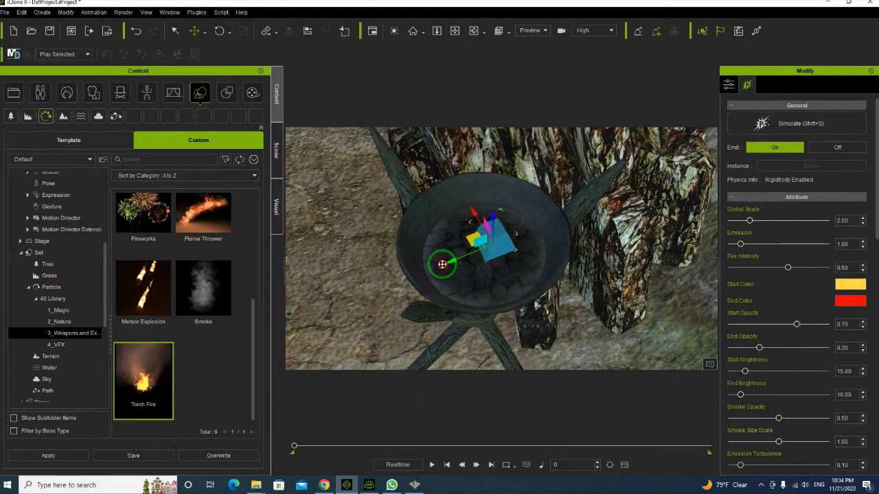
right_drag(440, 263, 483, 241)
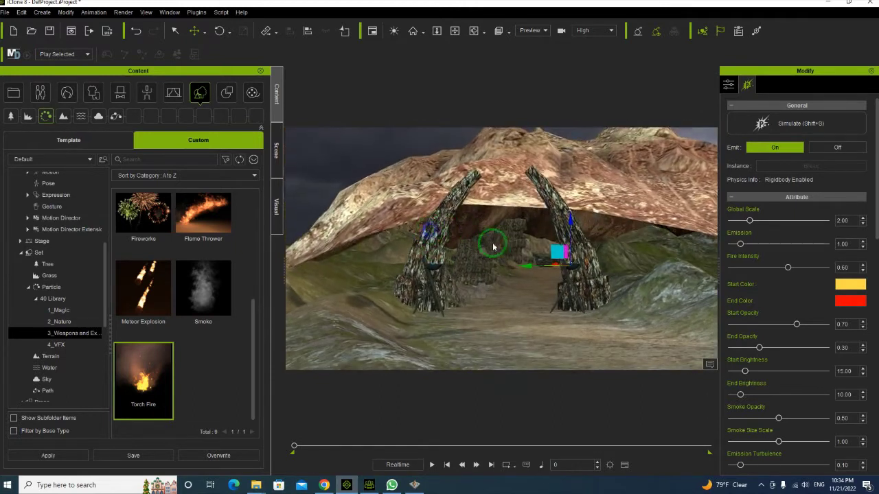
key(space)
right_drag(545, 289, 571, 291)
scroll(513, 282, up, 6)
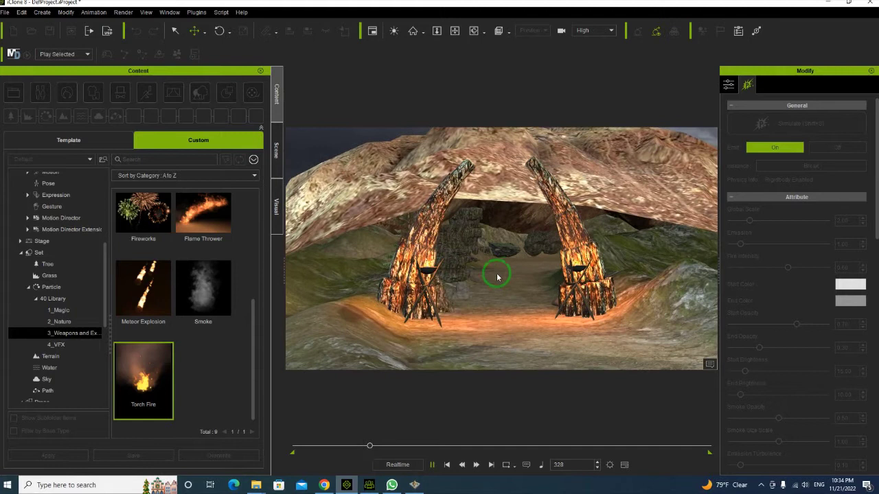
scroll(492, 276, up, 3)
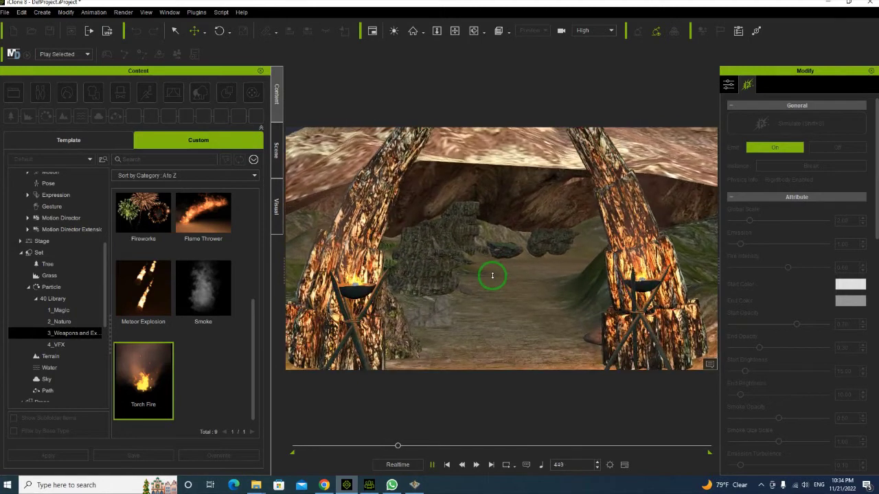
key(space)
scroll(492, 278, down, 5)
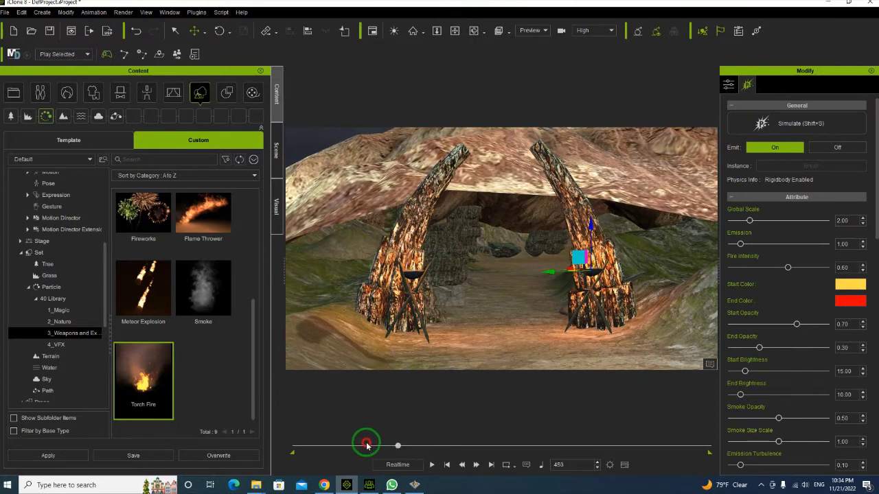
drag(406, 447, 318, 446)
Switch to the desktop and open the inner Lion King folder inside the Lion King folder.
click(829, 2)
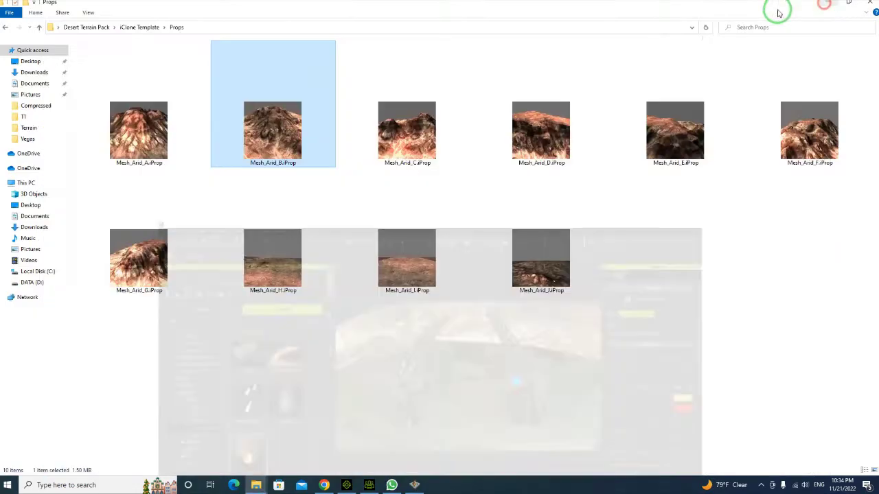
click(831, 3)
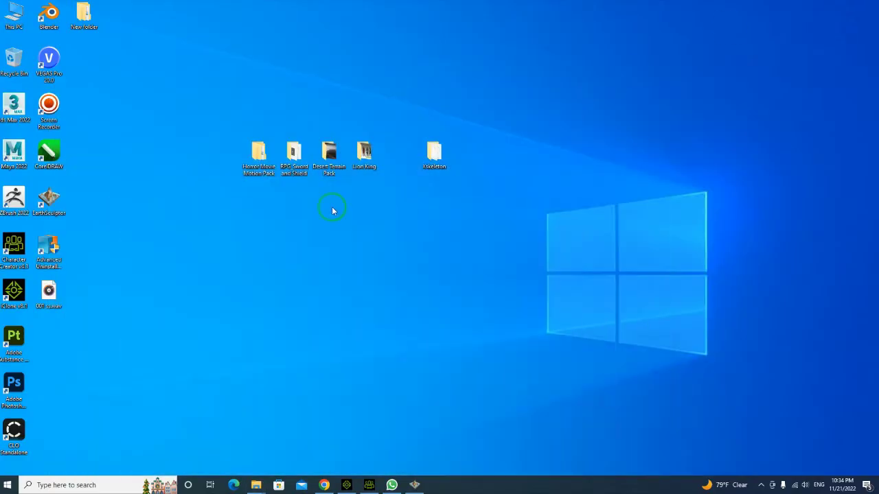
double_click(365, 155)
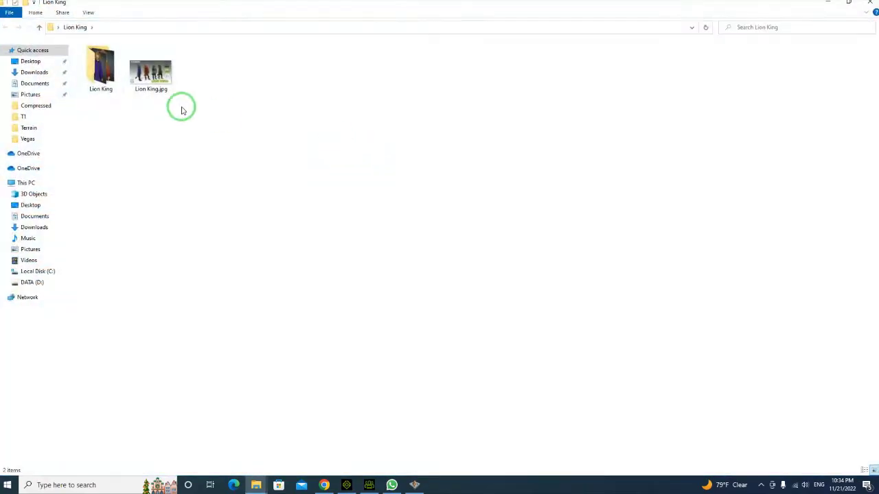
double_click(114, 73)
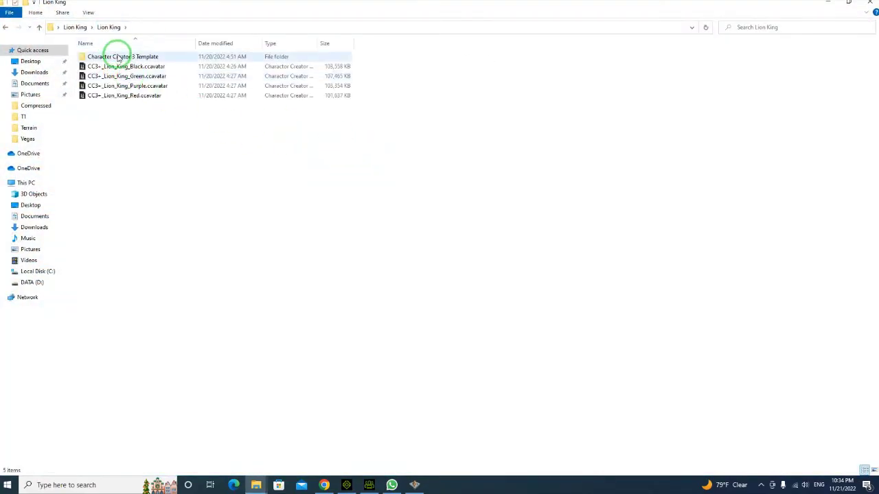
Show the folder as extra large icons and load CC3+_Lion_King_Red.ccavatar onto the path in the iClone scene.
click(118, 59)
click(88, 13)
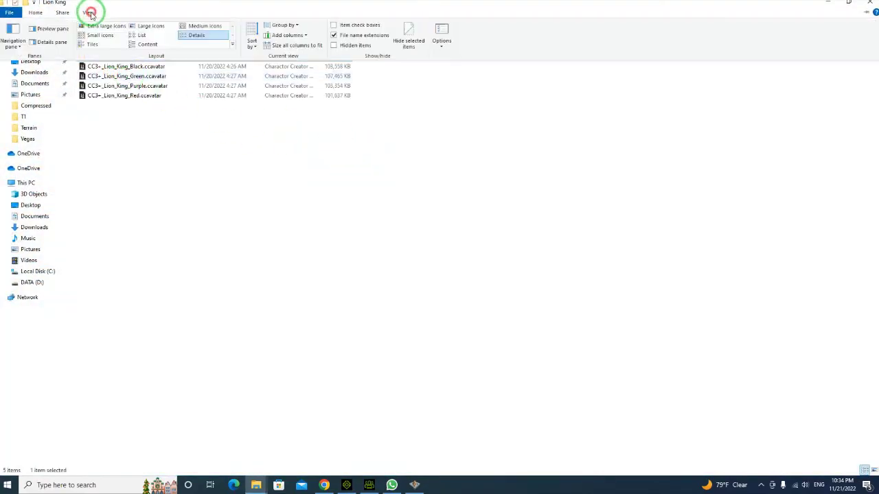
click(98, 29)
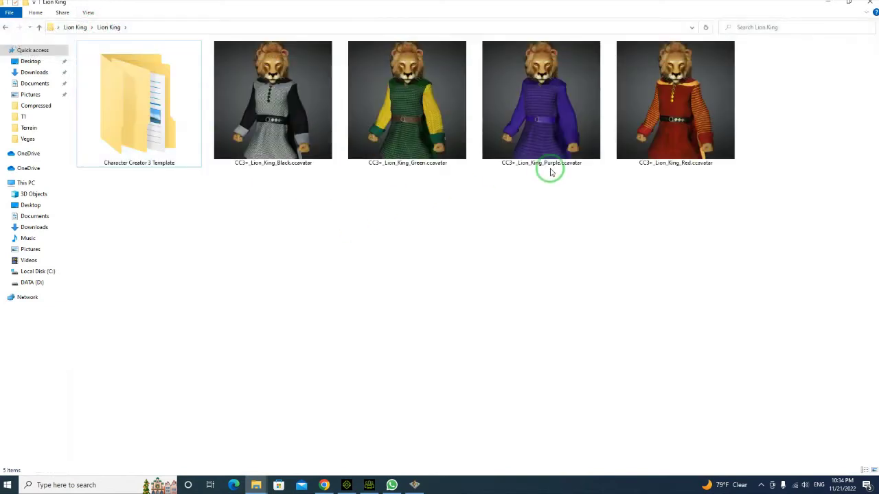
click(675, 121)
drag(674, 122, 509, 328)
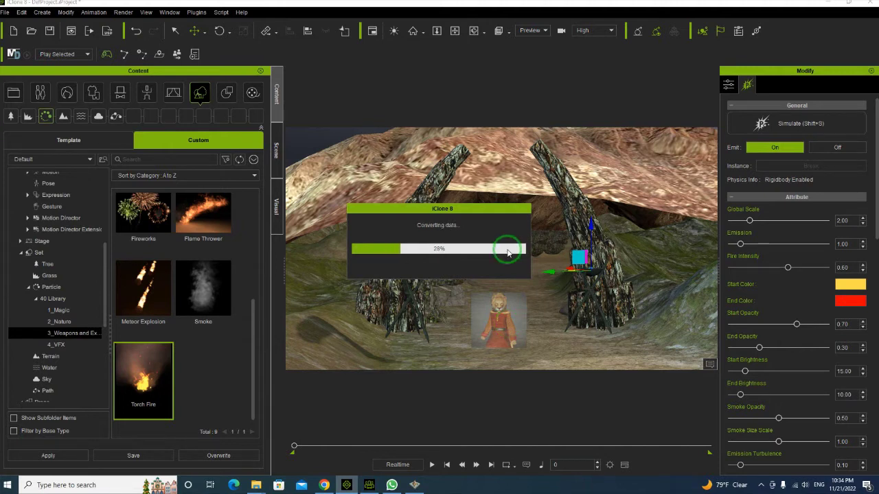
Switch to File Explorer and open the Tree folder under Document > Iclone on DATA (D:).
click(255, 484)
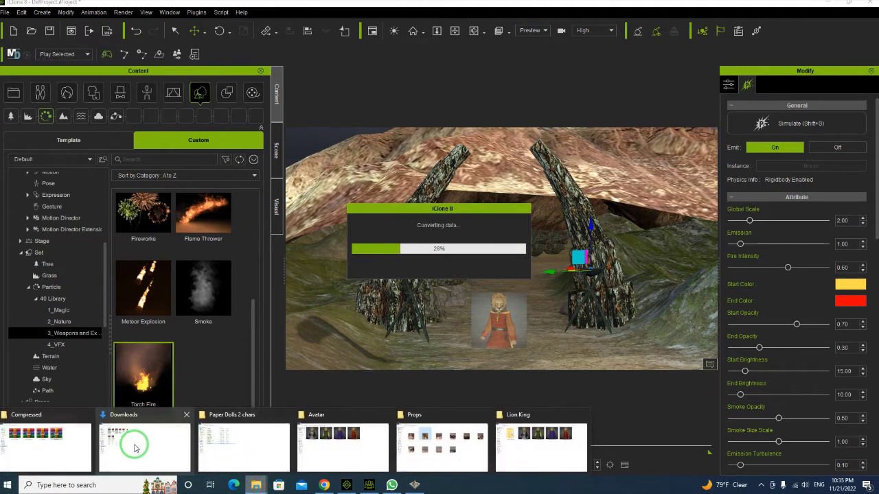
click(234, 445)
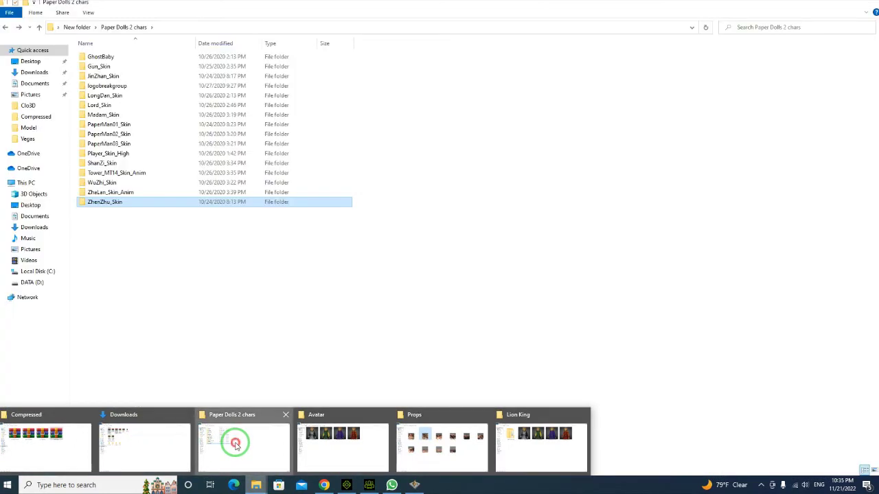
click(31, 282)
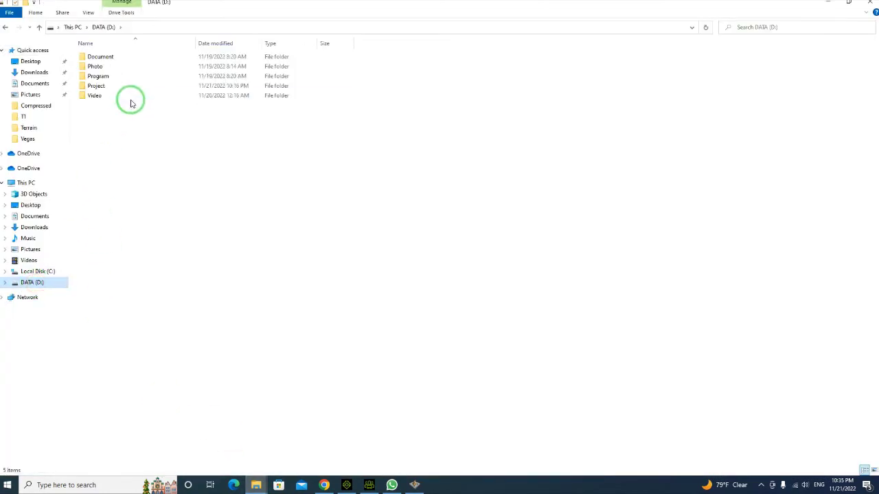
double_click(112, 57)
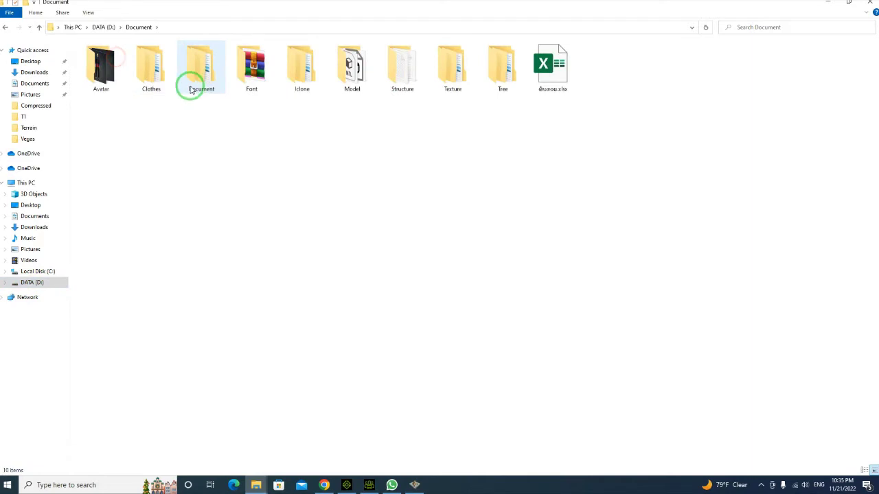
double_click(156, 72)
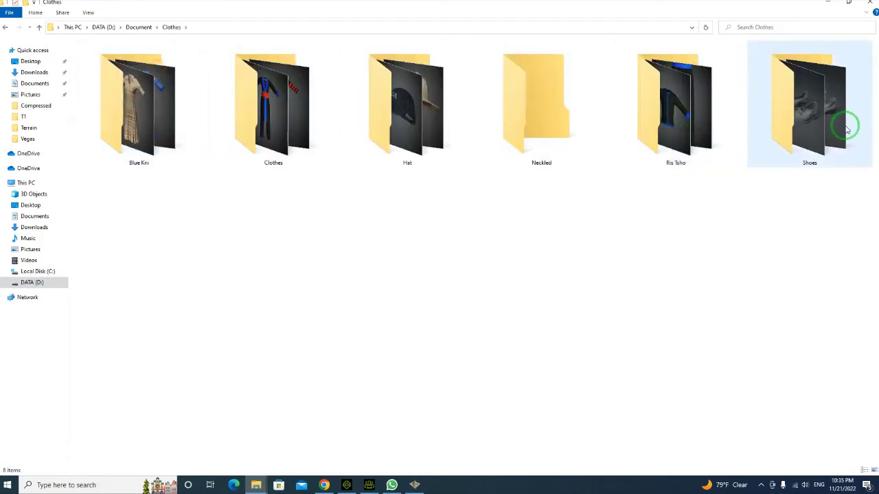
click(5, 26)
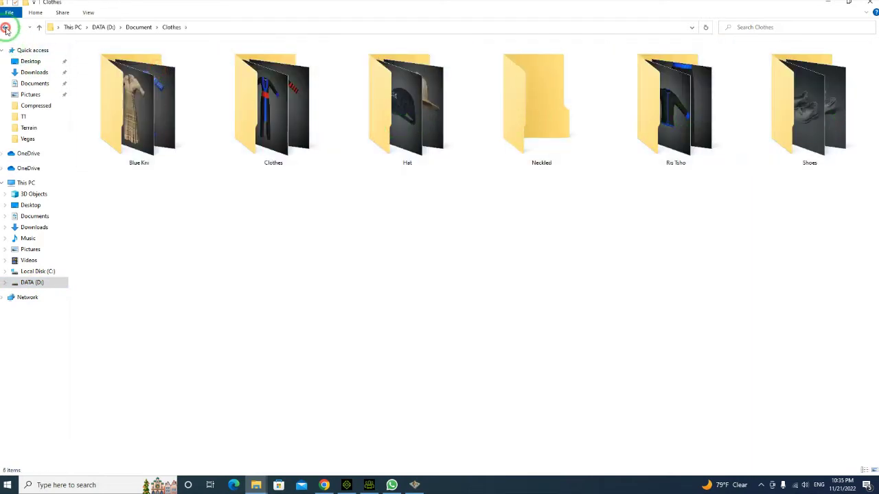
double_click(307, 79)
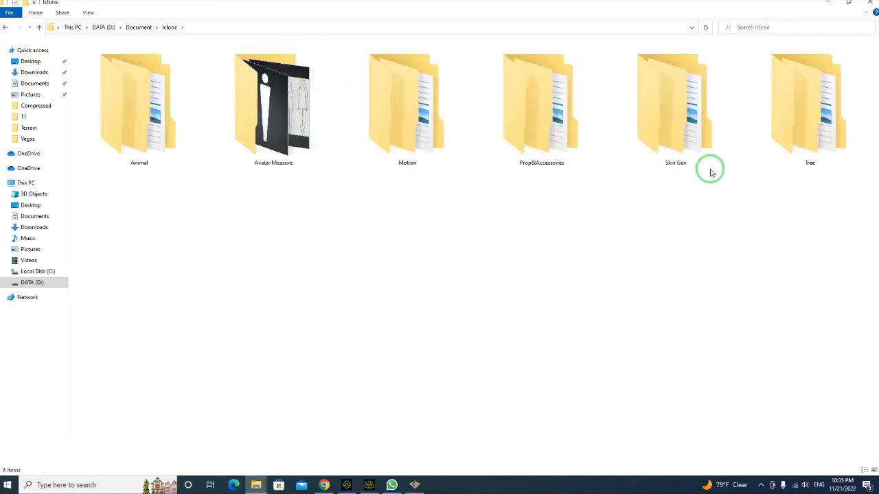
double_click(800, 141)
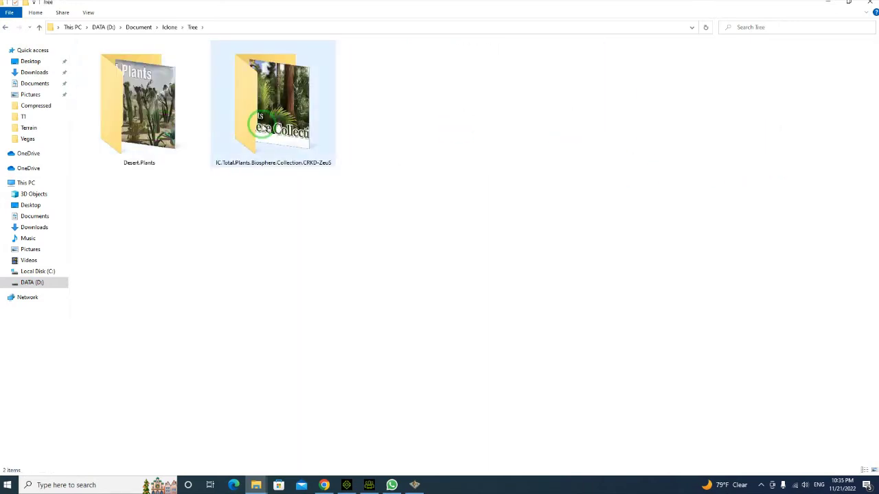
Open the Conifers folder of the Biosphere Collection inside IC.Total.Plants.Biosphere.Collection.CRKD-ZeuS.
double_click(261, 124)
double_click(107, 69)
click(108, 73)
double_click(108, 67)
double_click(108, 57)
click(122, 59)
double_click(122, 59)
click(125, 67)
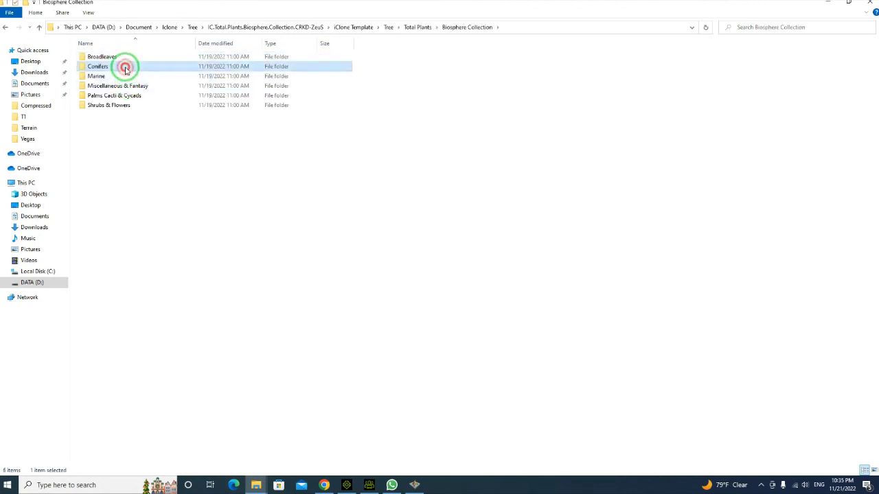
double_click(125, 68)
Show the conifers as extra large icons and load C188B_Bald_Cypress_Cluster_A.iTree into the iClone scene.
click(89, 12)
click(91, 25)
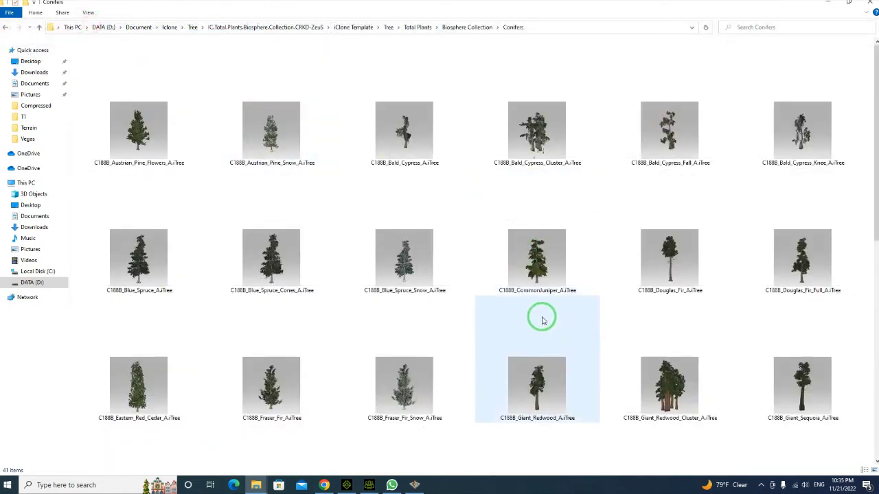
click(539, 136)
scroll(434, 235, down, 5)
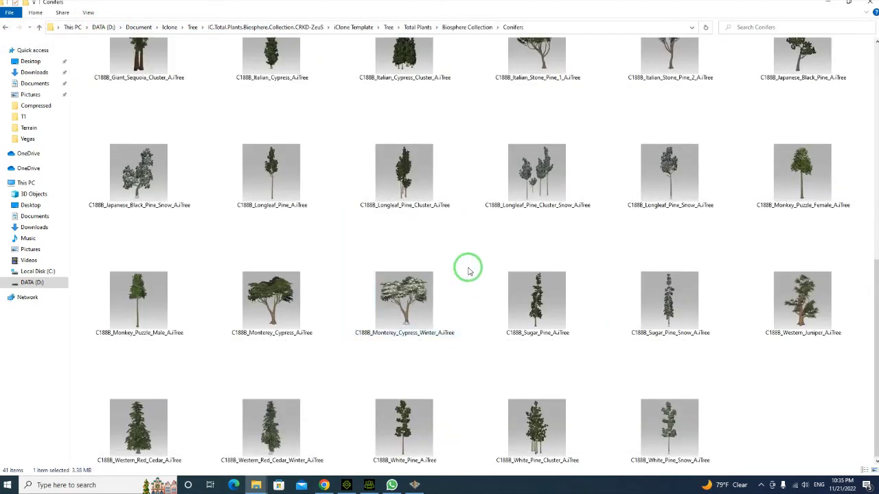
scroll(533, 290, up, 5)
drag(553, 138, 642, 336)
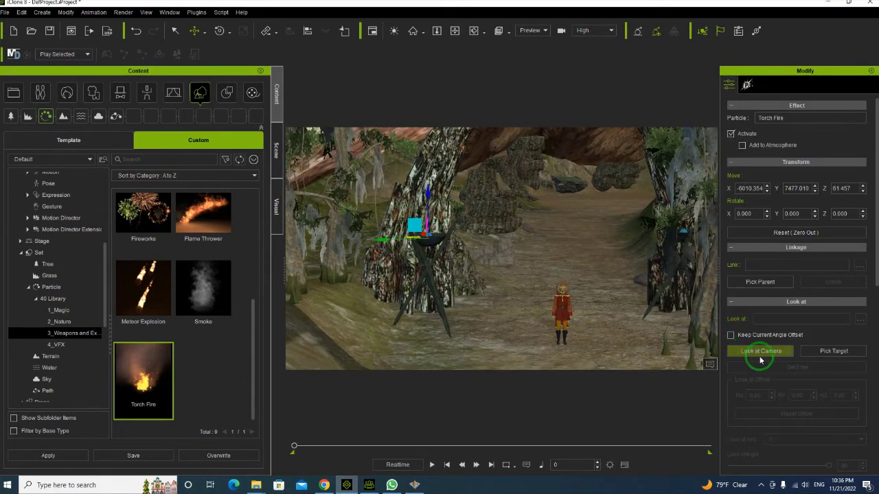
Attach the left Torch Fire particle to the Primitive Brazier beneath it.
scroll(762, 353, down, 8)
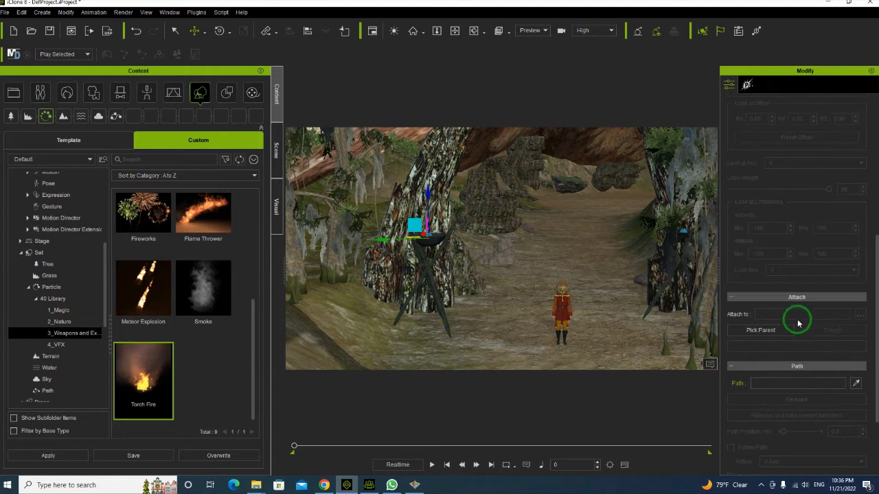
click(762, 331)
click(413, 256)
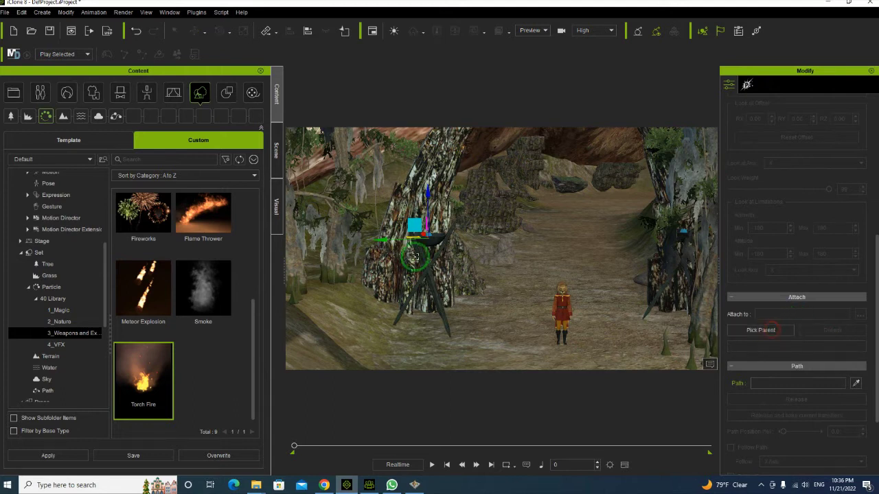
click(437, 240)
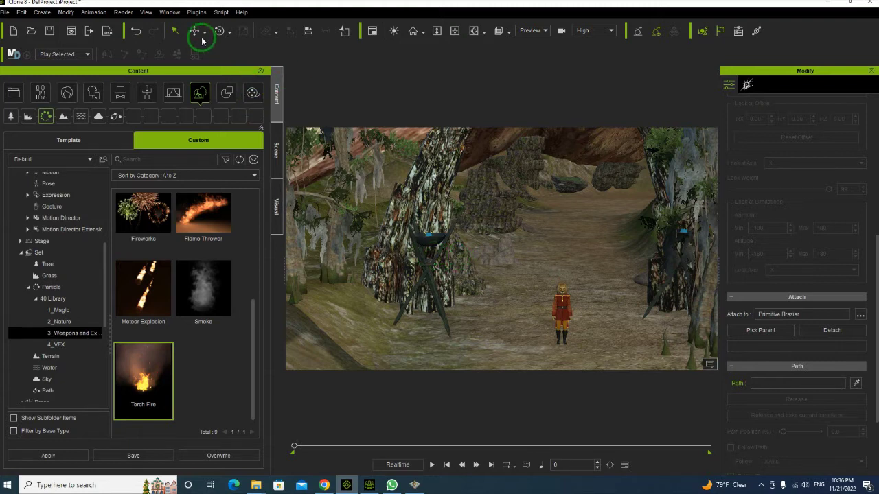
Shift the left brazier, with its attached Torch Fire, slightly forward on the ground.
click(426, 268)
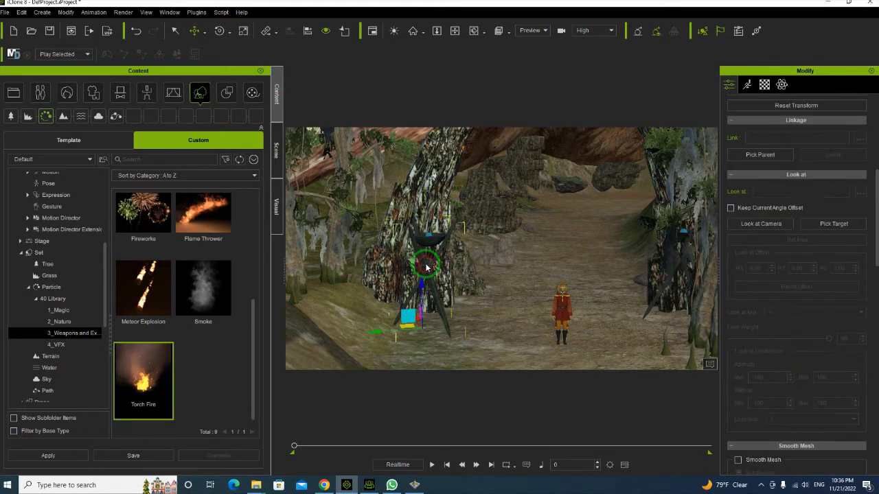
drag(424, 328, 377, 367)
right_drag(391, 360, 515, 308)
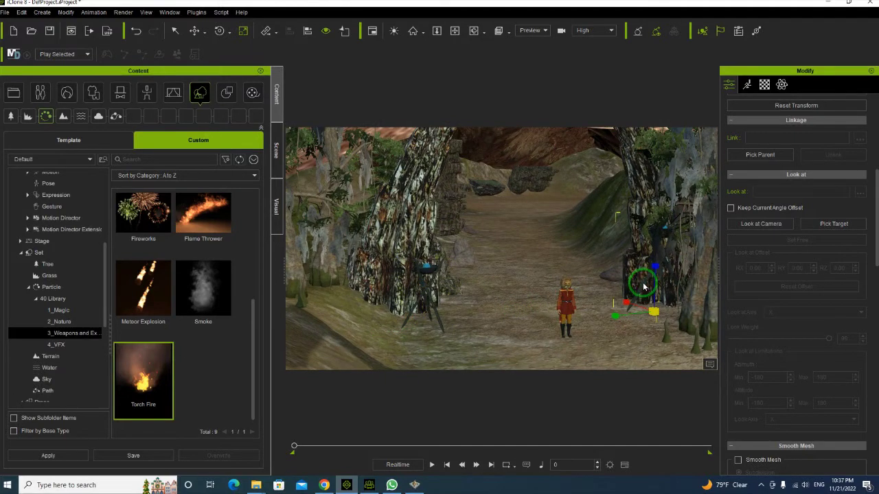
Remove the right brazier and its separate Torch Fire particle from beside the right tree.
click(651, 270)
click(665, 232)
click(643, 242)
Play the simulation to view the flame on the left brazier, stop it and rewind the timeline to the start.
click(427, 296)
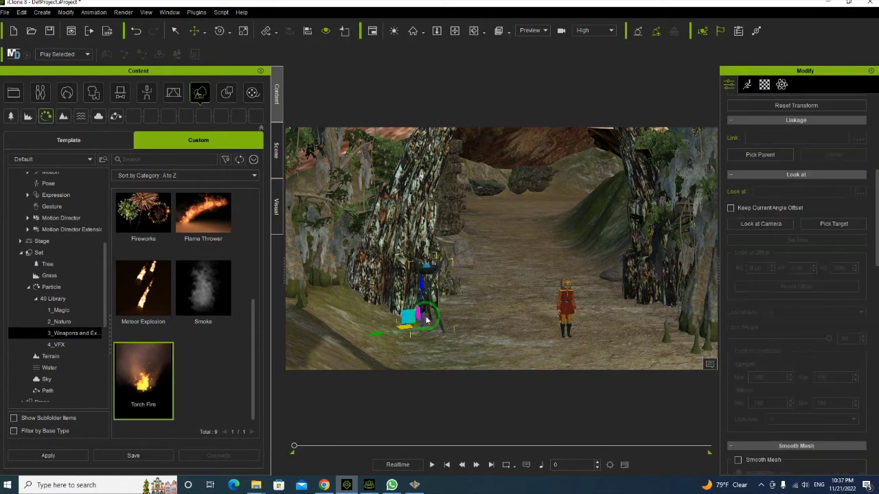
key(space)
click(447, 325)
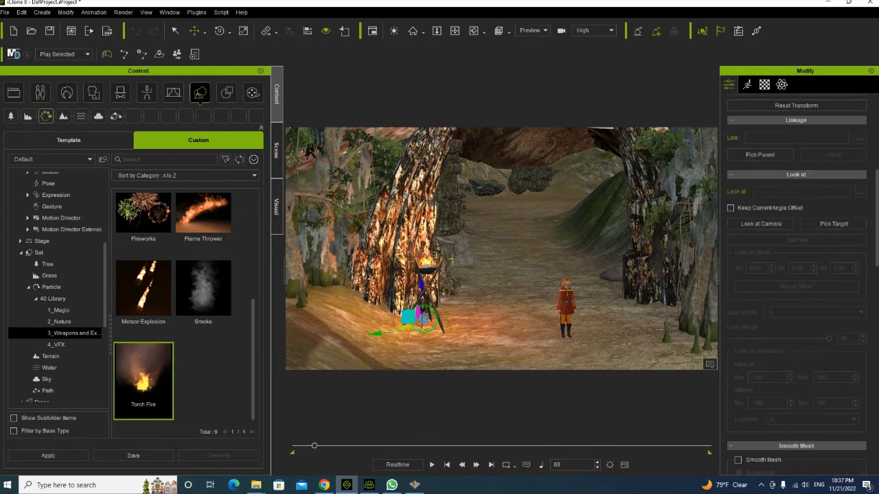
drag(315, 447, 264, 449)
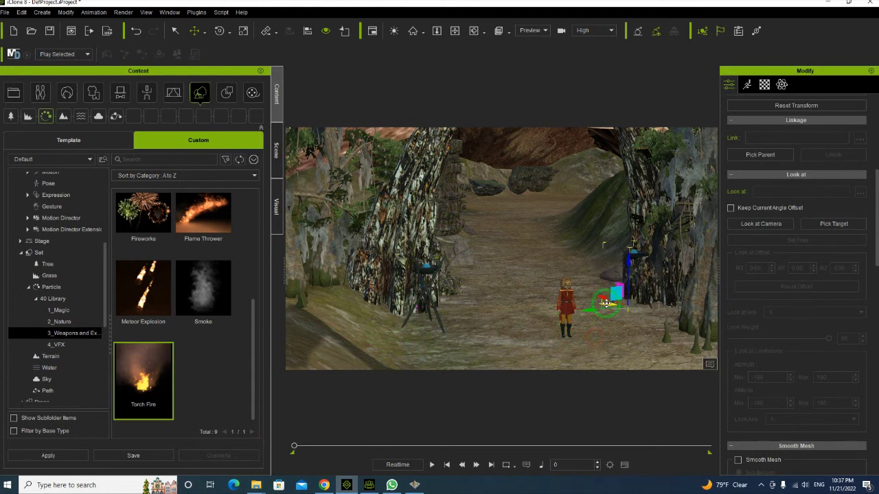
Shift the left brazier inward toward the path, roughly opposite the right brazier in front of the trees.
scroll(605, 302, up, 3)
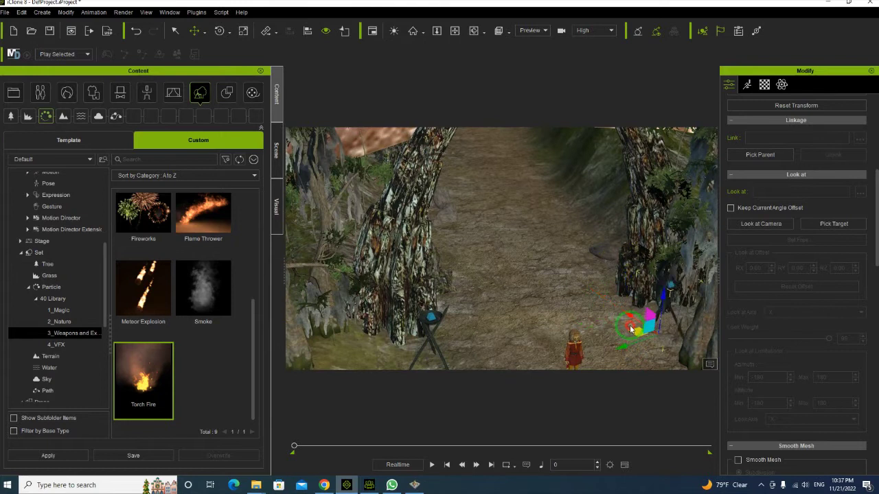
right_drag(661, 316, 635, 324)
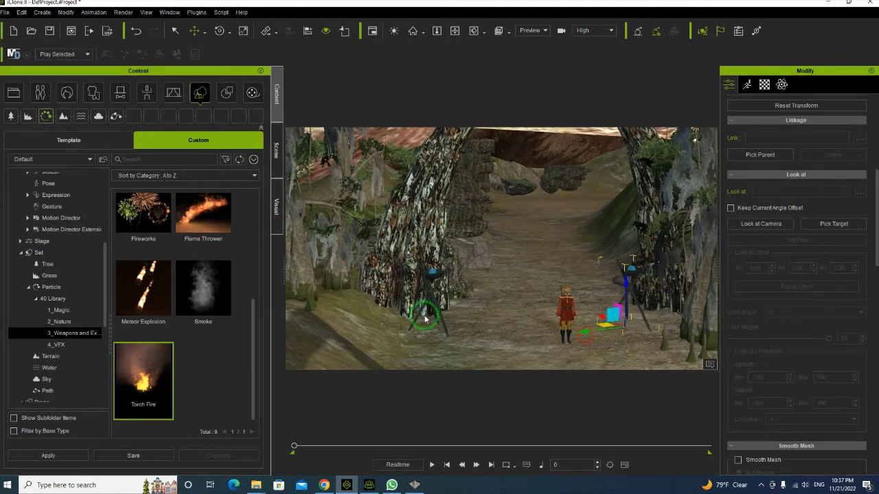
drag(391, 311, 414, 316)
key(ctrl+z)
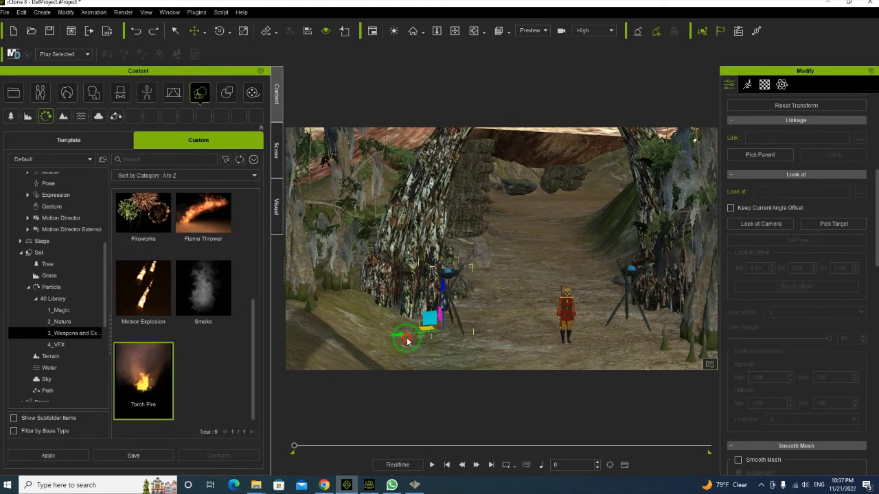
Play the simulation, view both braziers' flames from wide and close angles, and stop the playback.
right_drag(415, 341, 566, 263)
key(space)
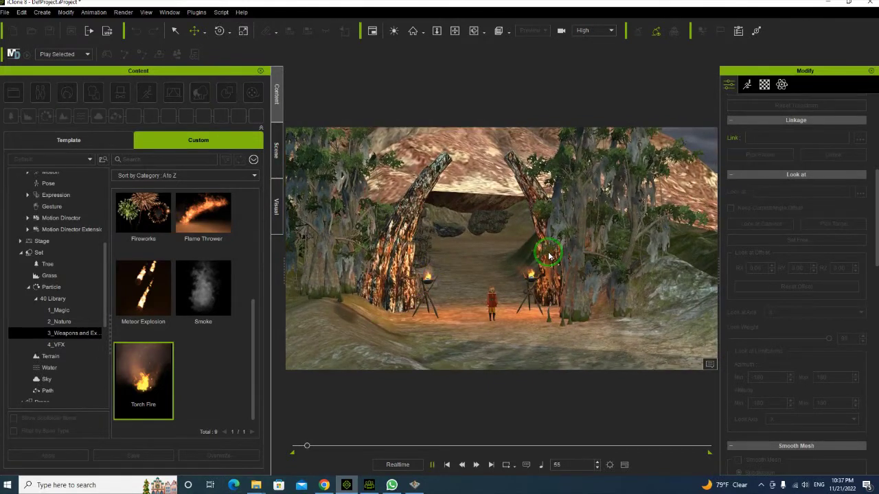
right_drag(538, 289, 525, 304)
key(space)
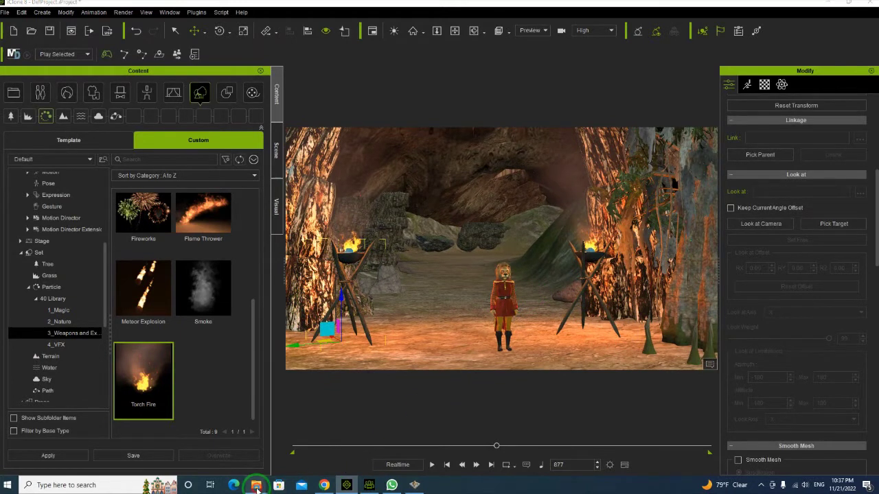
Add C188B_Giant_Redwood_Cluster_A from the Conifers folder and move it sideways behind the left arching tree.
click(256, 487)
click(255, 450)
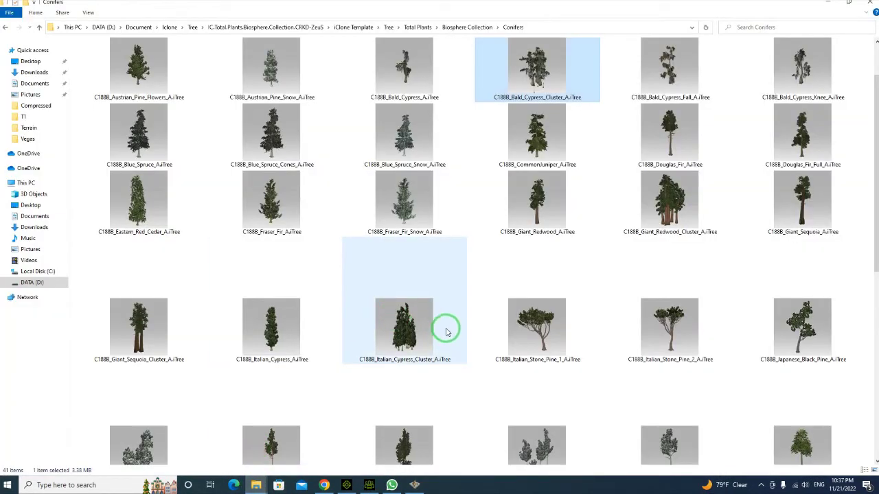
scroll(447, 333, down, 3)
scroll(455, 298, up, 4)
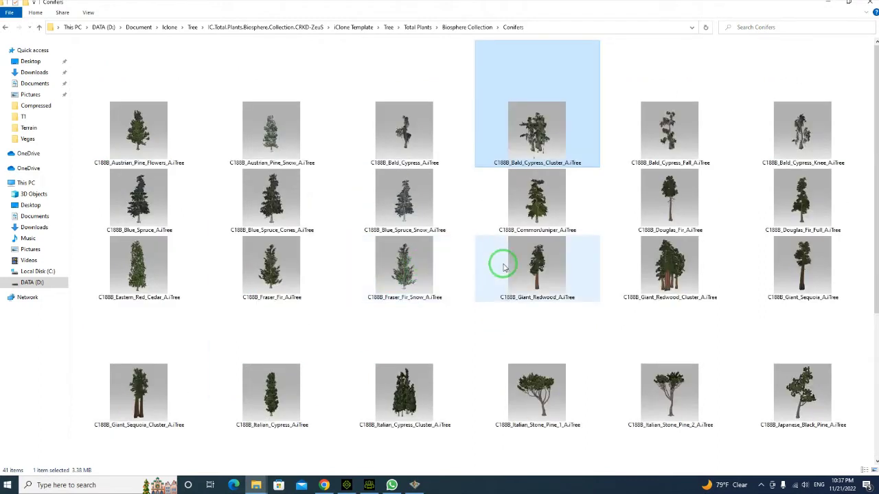
click(669, 205)
drag(669, 265, 388, 302)
right_drag(388, 302, 492, 317)
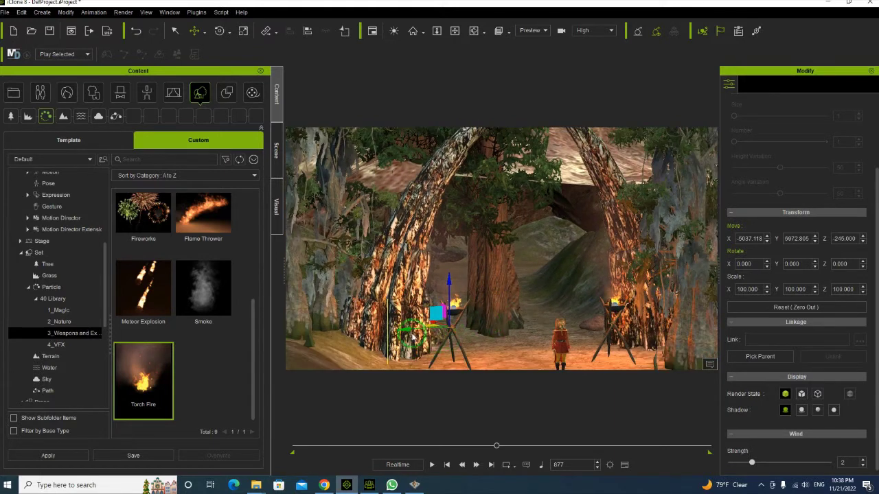
drag(406, 330, 336, 333)
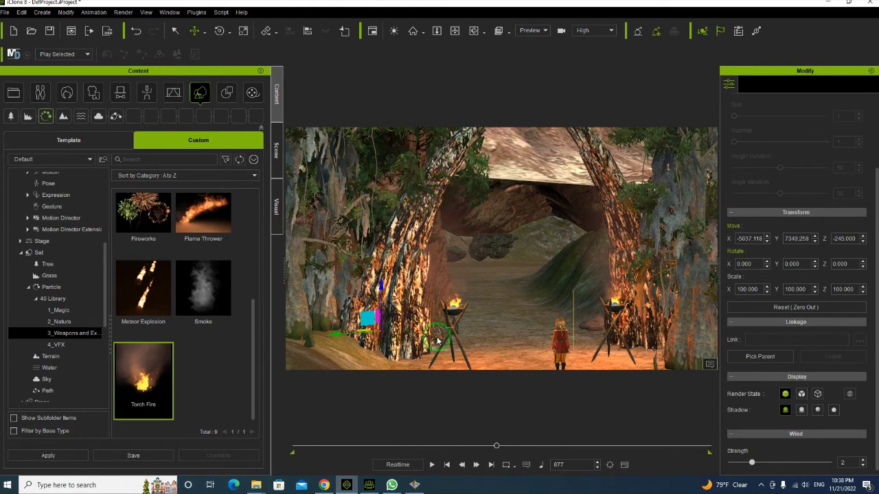
Add C188B_Giant_Redwood_A from the Conifers folder and move it behind the right brazier next to the right arching tree.
click(257, 486)
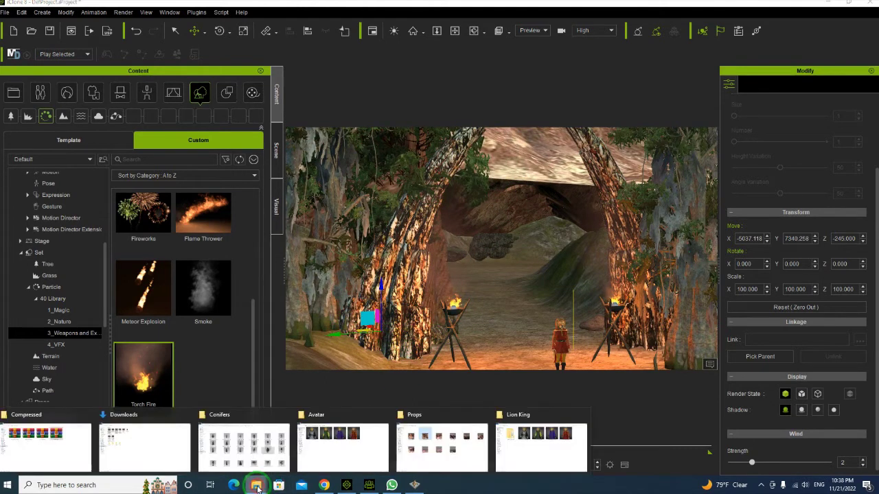
click(255, 455)
click(537, 277)
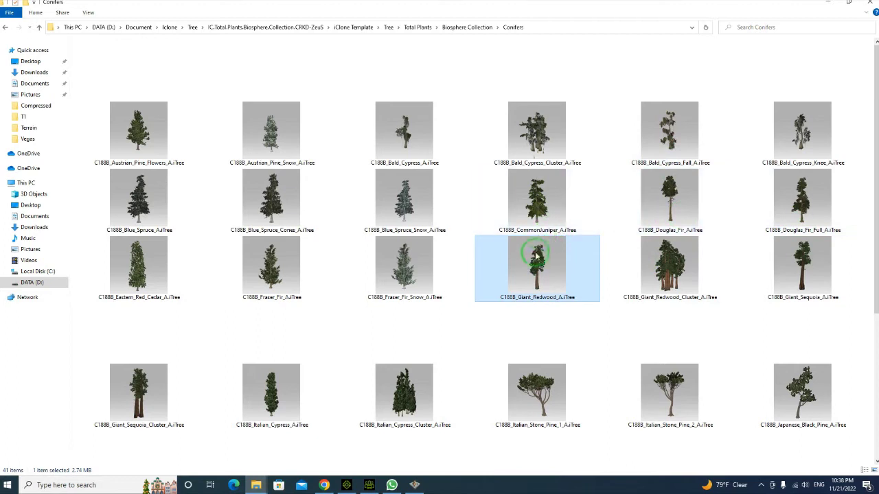
drag(536, 268, 576, 325)
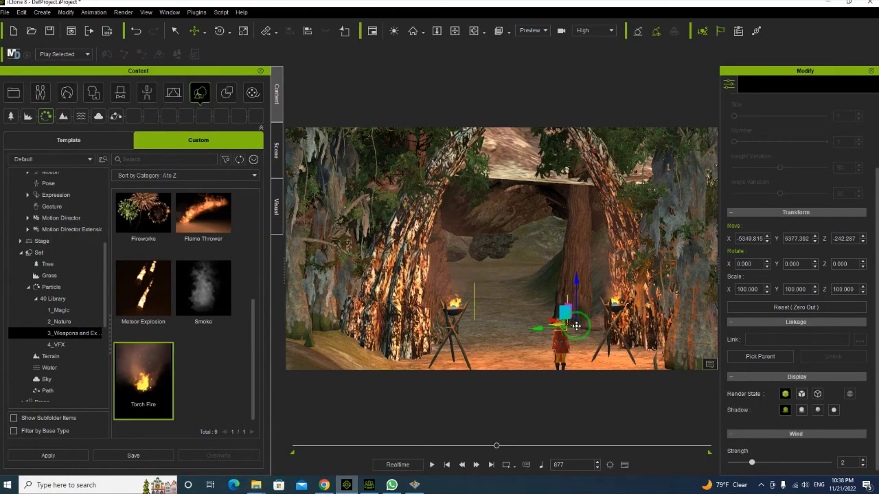
right_drag(504, 299, 538, 308)
drag(548, 317, 498, 343)
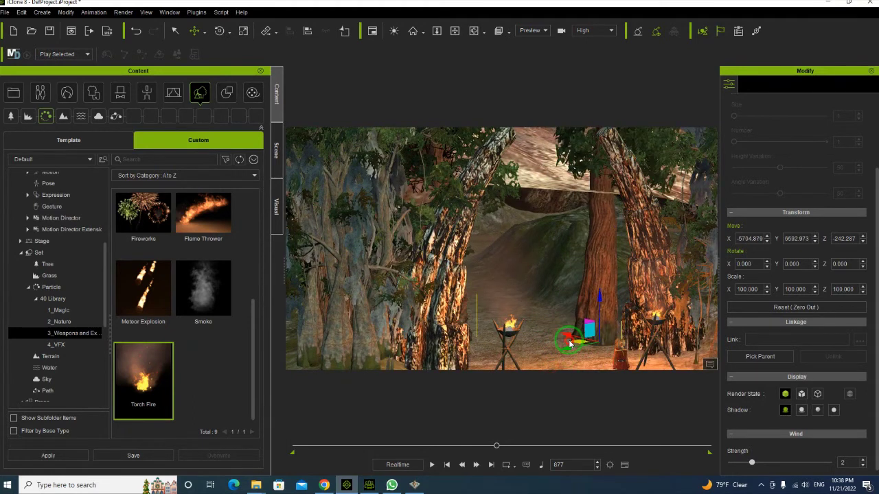
right_drag(497, 343, 538, 279)
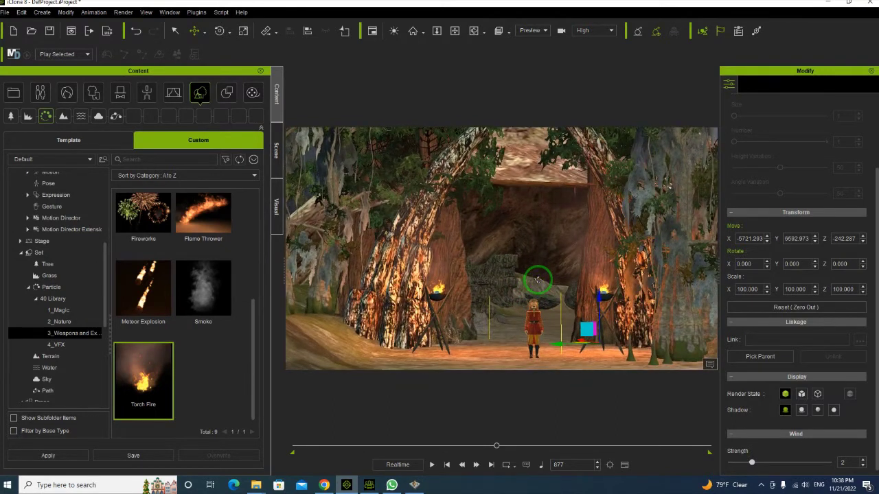
mouse_move(538, 279)
right_down()
mouse_move(542, 249)
mouse_move(467, 270)
mouse_move(488, 250)
mouse_move(478, 260)
mouse_move(399, 283)
mouse_move(525, 258)
mouse_move(501, 275)
mouse_move(496, 270)
mouse_move(542, 278)
right_up()
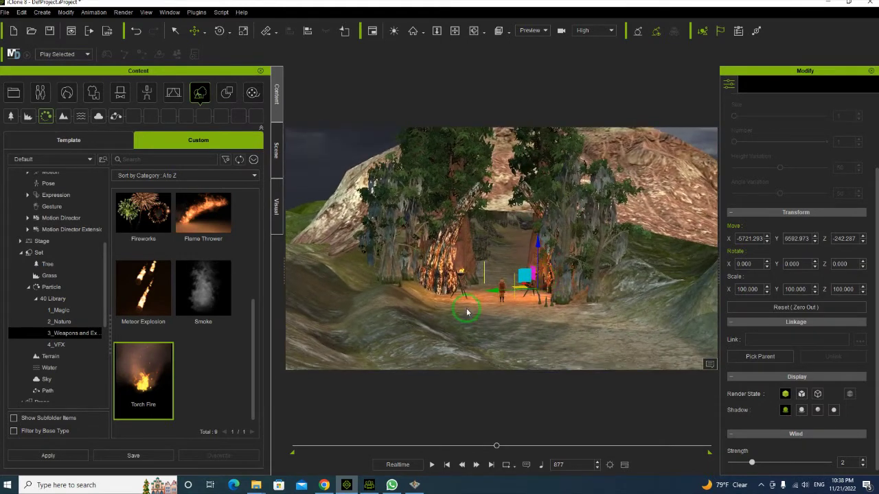
Look through the Conifers and Marine folders of the Biosphere Collection for further plants.
mouse_move(256, 486)
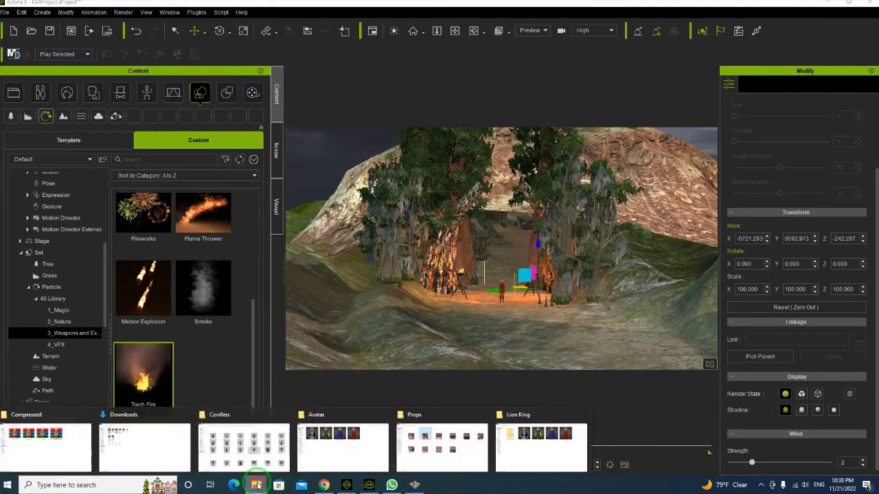
click(261, 445)
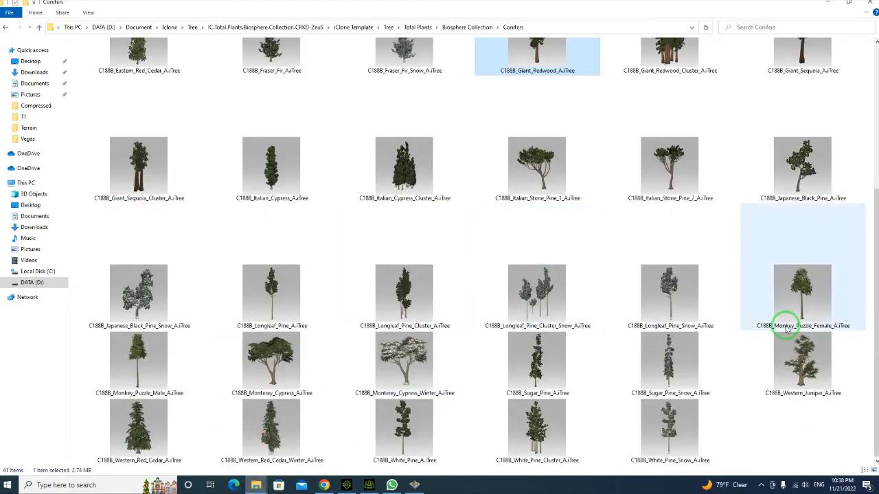
click(6, 27)
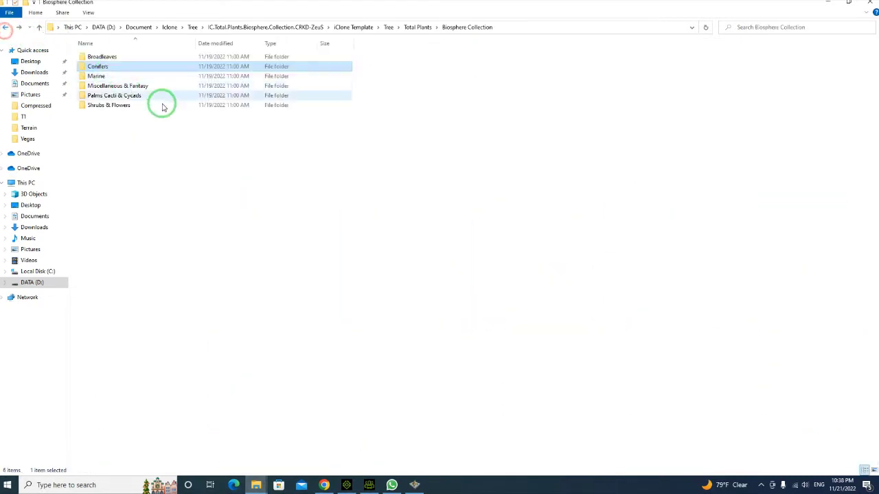
double_click(107, 76)
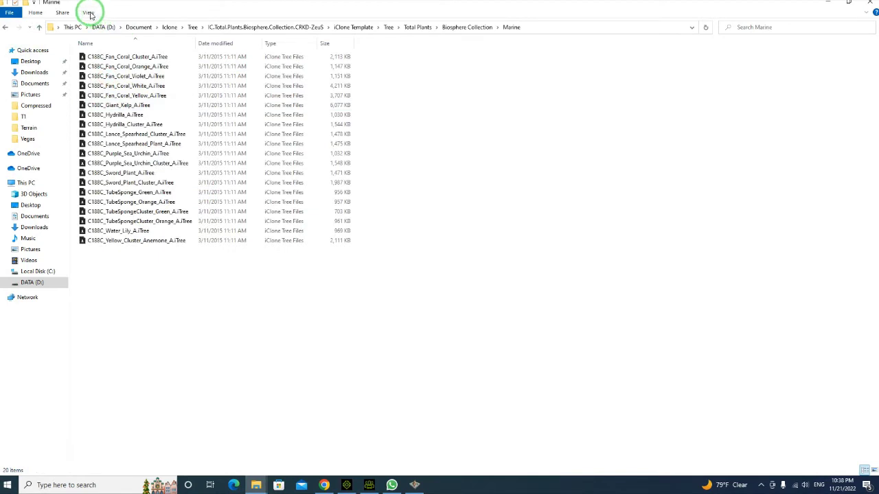
click(89, 14)
click(134, 21)
click(7, 27)
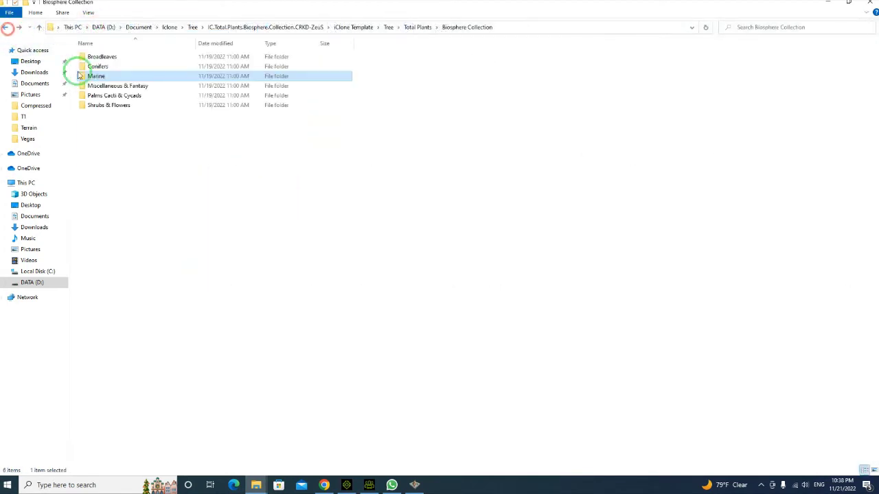
Examine the plant thumbnails in the Miscellaneous & Fantasy and Palms Cacti & Cycads folders as extra large icons.
double_click(116, 86)
click(88, 13)
click(101, 26)
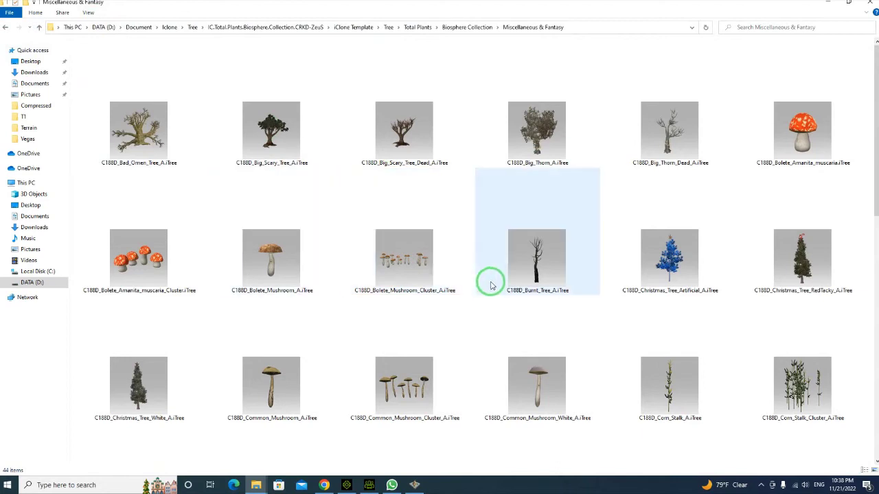
click(546, 263)
scroll(706, 350, down, 5)
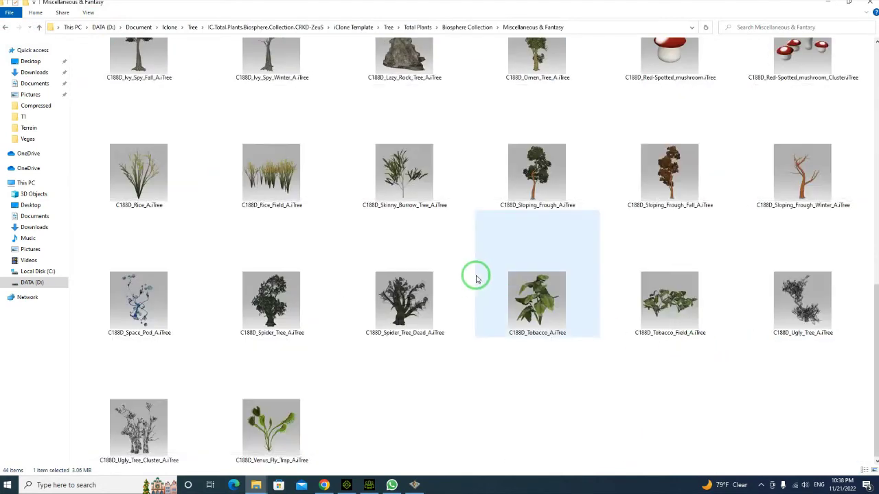
click(6, 27)
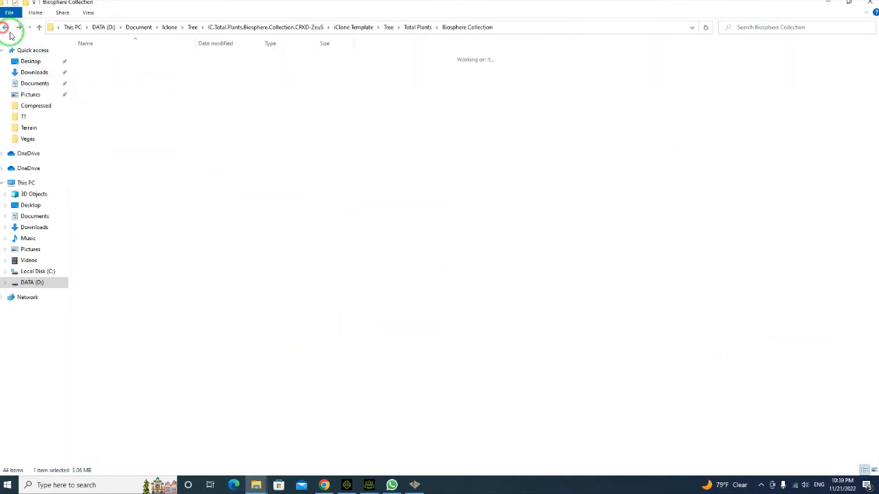
double_click(124, 99)
click(89, 12)
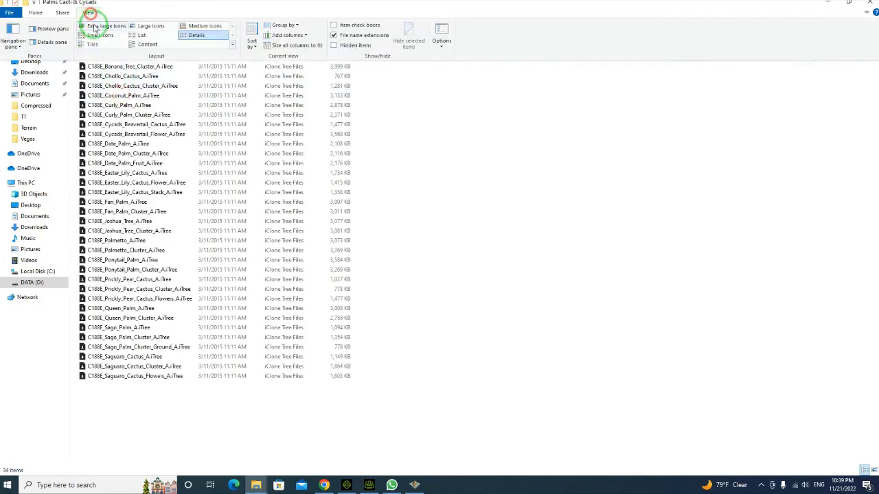
click(93, 27)
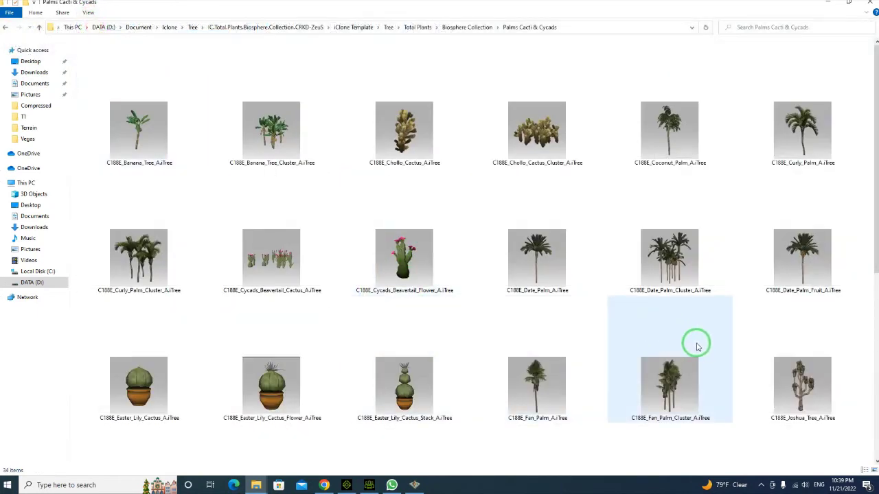
scroll(605, 368, down, 5)
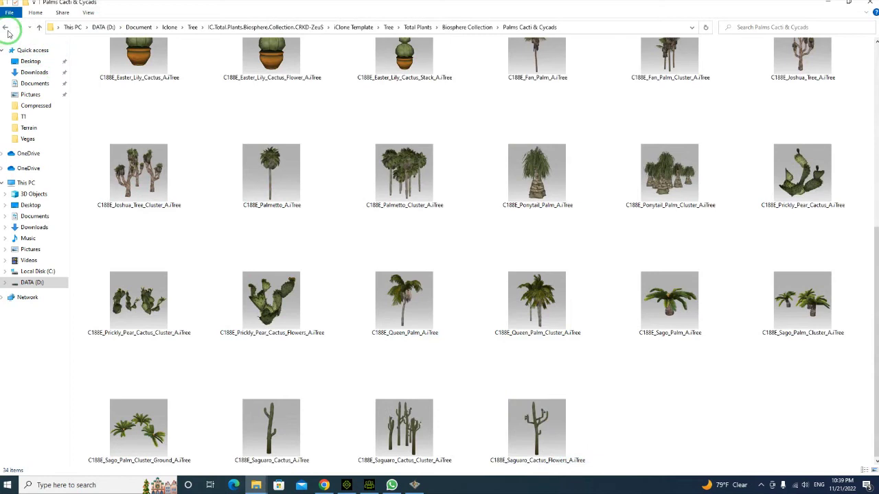
Add Pampas_Grass_Flower_A from the Shrubs & Flowers folder beside the left trees and scale it uniformly to about 301.
click(6, 29)
double_click(122, 104)
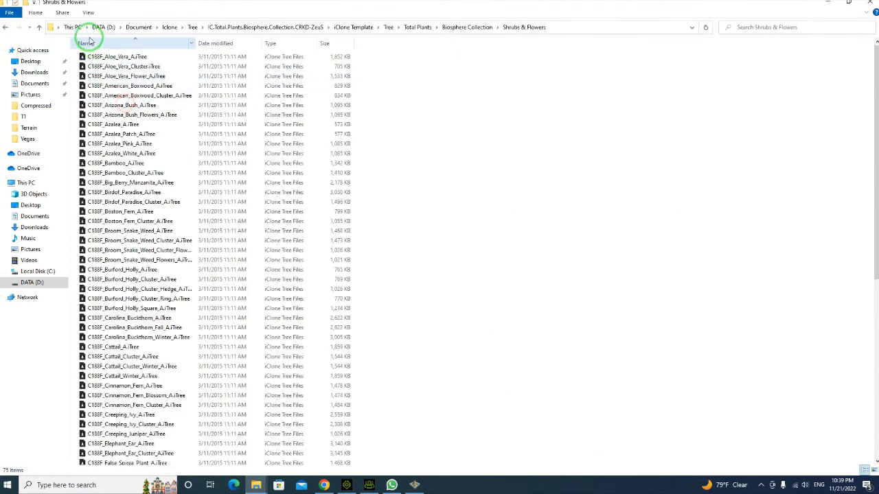
click(87, 12)
click(99, 34)
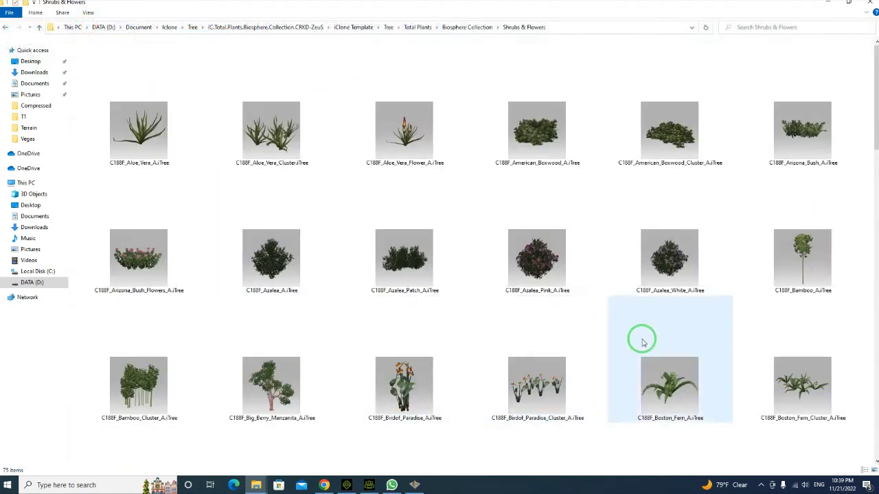
scroll(643, 342, down, 10)
click(377, 181)
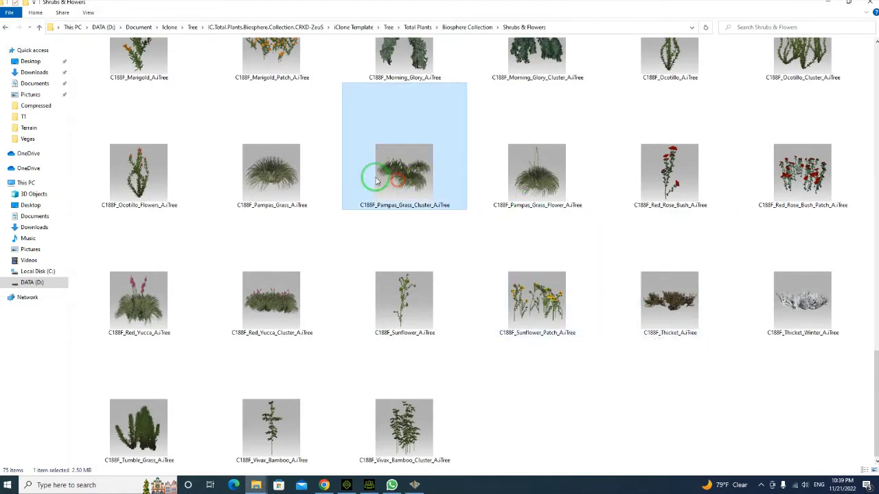
drag(526, 176, 371, 287)
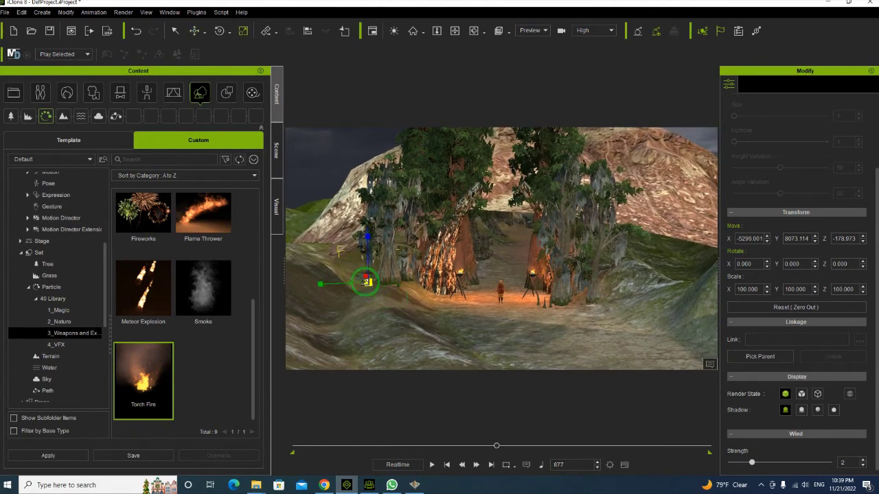
right_drag(533, 182, 355, 290)
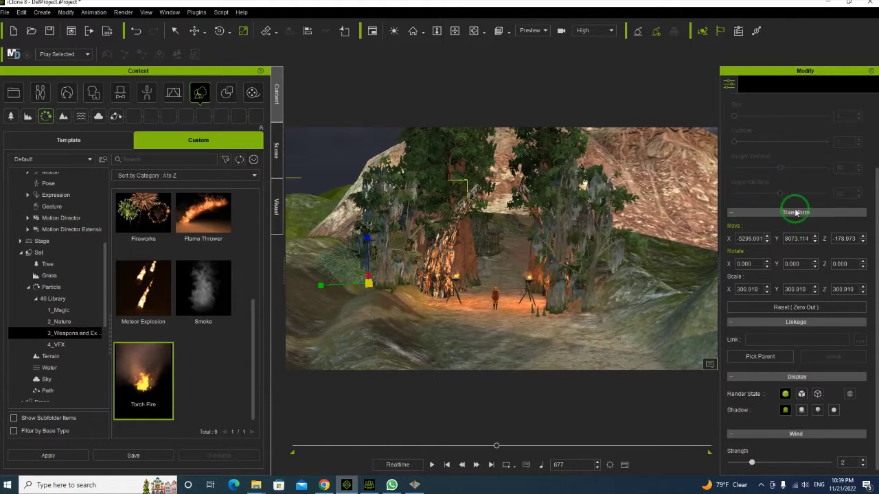
Start gardening with the pampas grass at size 415 and number 3, planting it on the ground beside the right trees.
scroll(804, 212, up, 2)
click(794, 145)
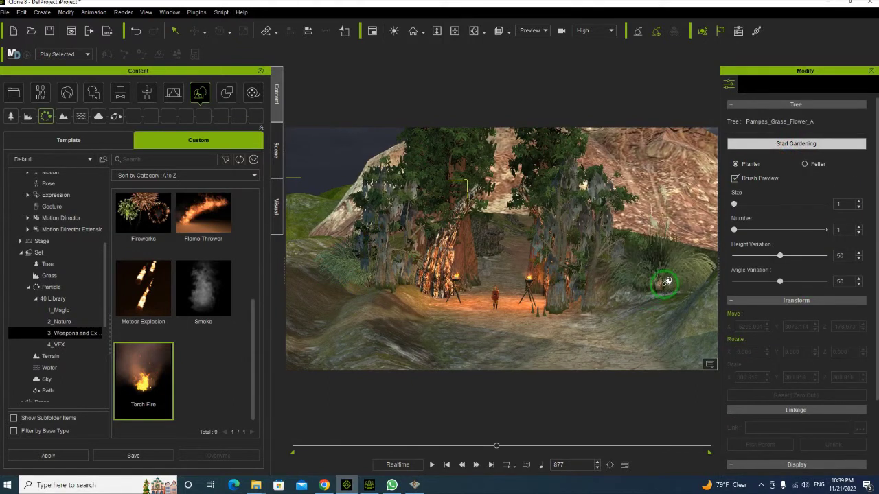
click(741, 230)
click(741, 206)
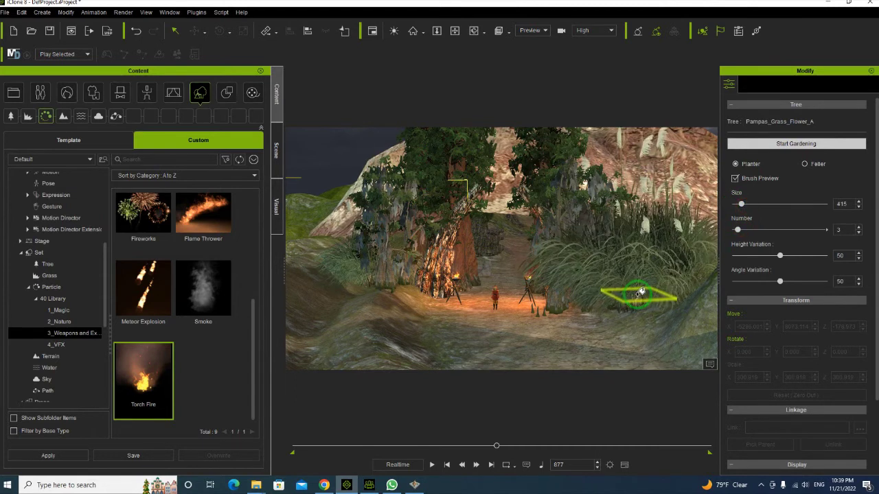
drag(672, 270, 649, 278)
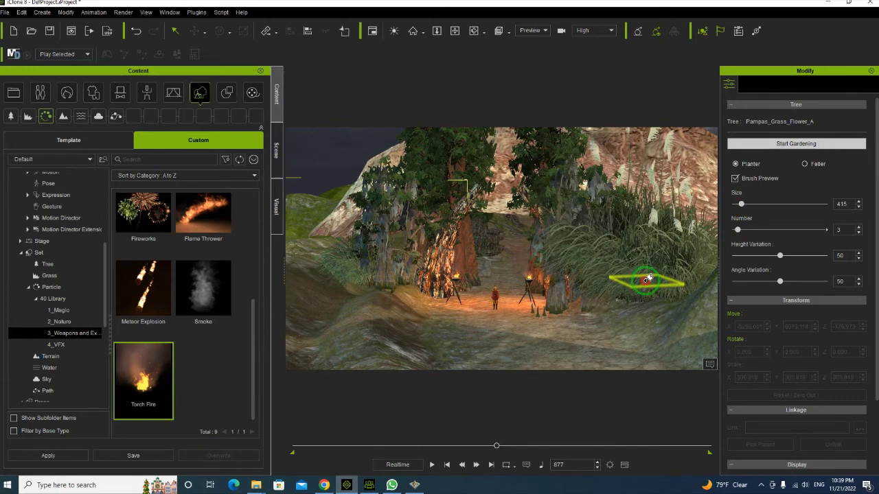
Set the pampas grass gardening size to 399 for the area beside the left trees and stop gardening.
mouse_move(628, 275)
right_down()
mouse_move(628, 284)
mouse_move(657, 298)
mouse_move(548, 281)
right_up()
scroll(543, 288, up, 5)
mouse_move(648, 354)
right_down()
mouse_move(567, 298)
mouse_move(574, 290)
mouse_move(513, 307)
mouse_move(539, 314)
mouse_move(608, 294)
right_up()
mouse_move(544, 292)
mouse_down()
mouse_move(506, 284)
mouse_move(526, 283)
mouse_up()
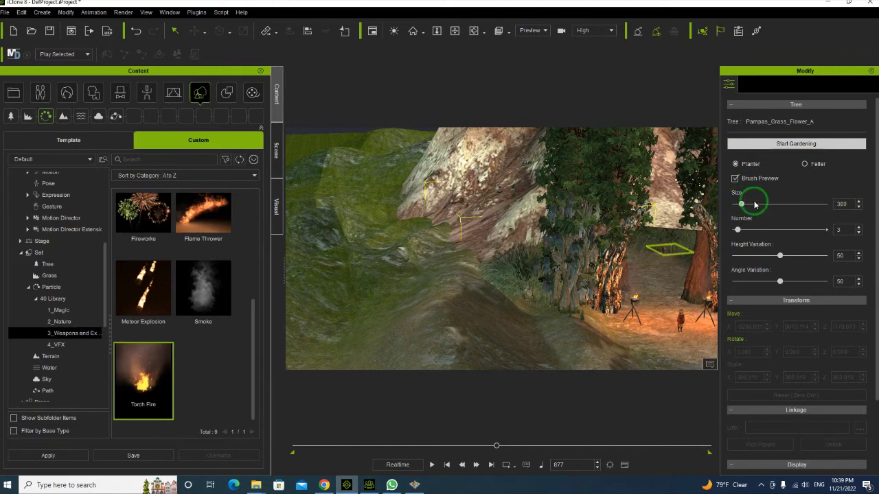
click(794, 145)
click(526, 280)
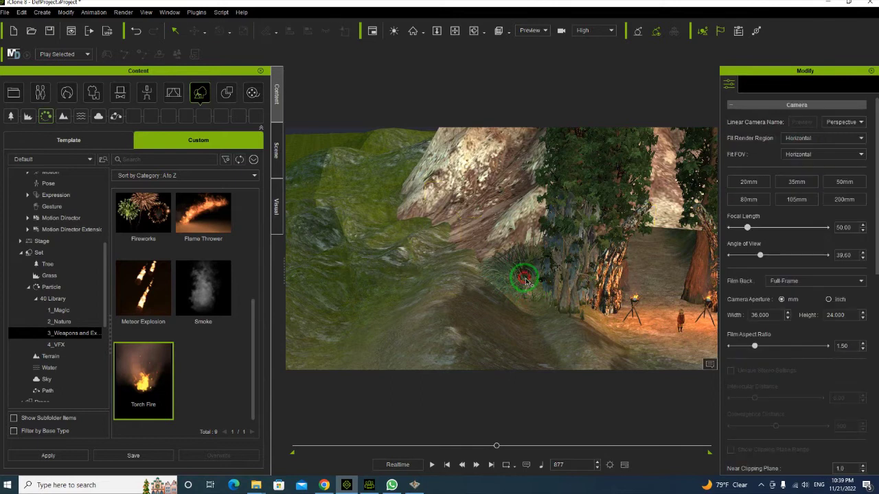
Return the timeline to frame 0 and scale the original Pampas_Grass_Flower_A beside the left trees uniformly to about 261.
right_drag(522, 297, 562, 294)
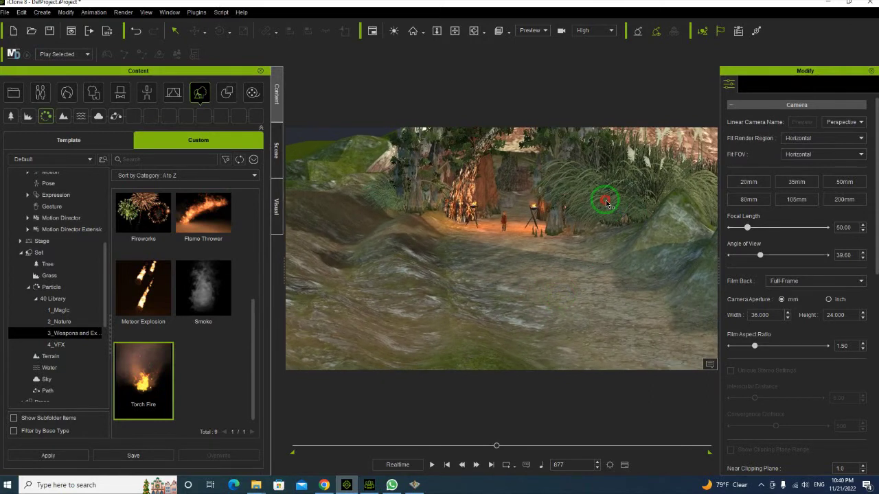
right_drag(606, 203, 495, 269)
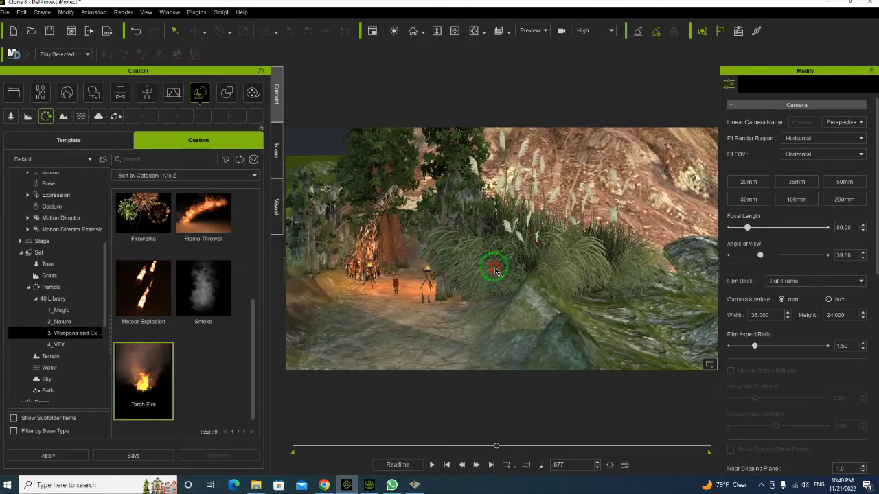
drag(470, 446, 241, 433)
click(278, 167)
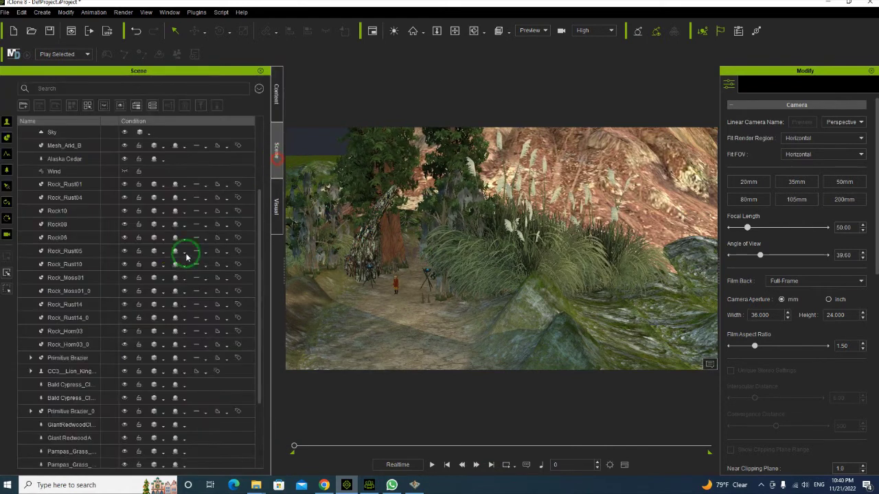
click(65, 440)
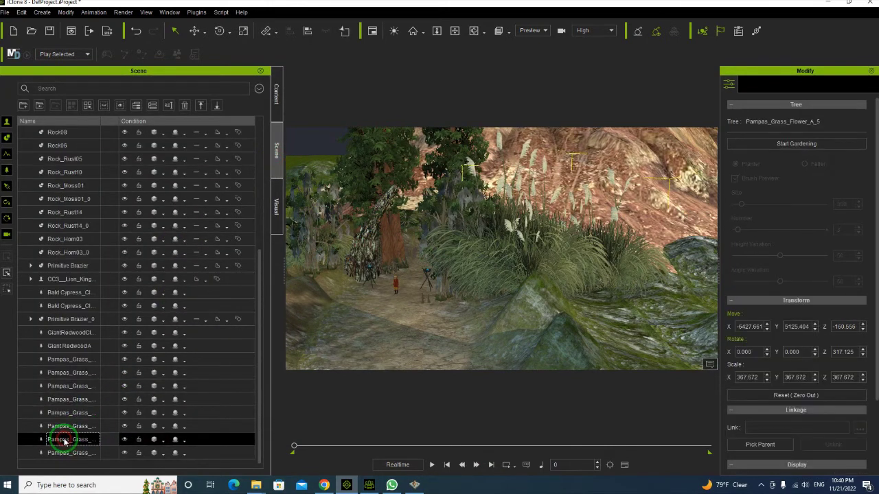
click(72, 359)
right_drag(368, 290, 522, 274)
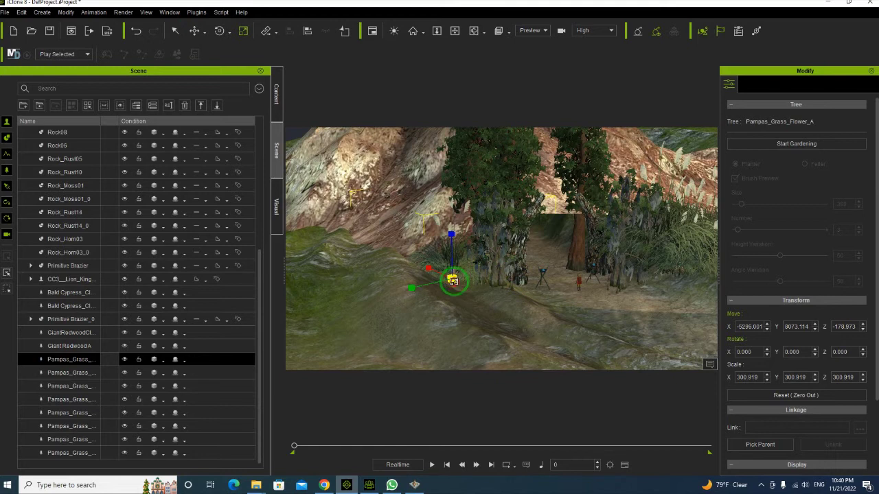
right_drag(386, 323, 469, 265)
Plant pampas grass at size 399 and number 3 beside the left trees, reduce both gardening settings to 1 and stop gardening.
scroll(474, 266, up, 6)
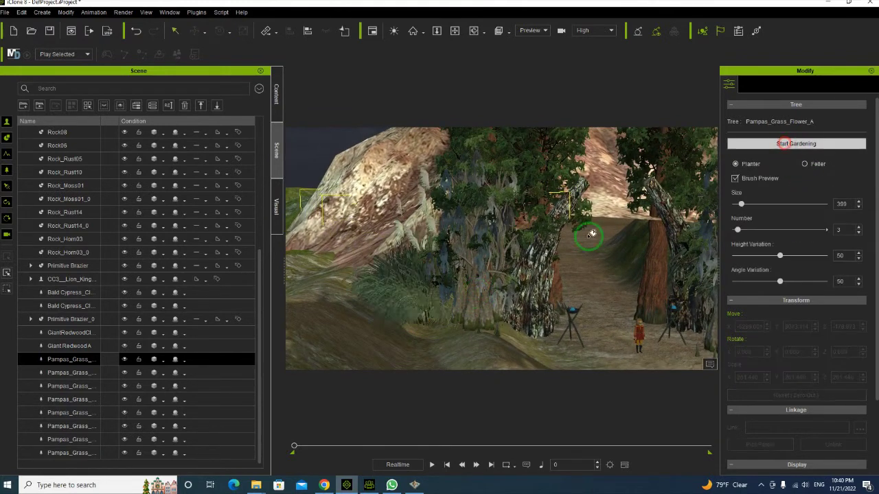
mouse_move(453, 317)
mouse_down()
mouse_move(345, 336)
mouse_move(382, 301)
mouse_move(434, 303)
mouse_move(366, 283)
mouse_up()
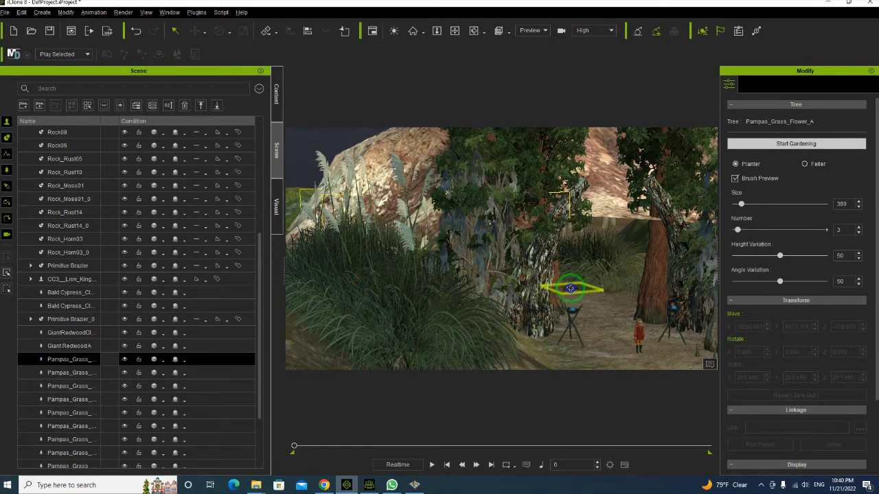
scroll(569, 295, up, 5)
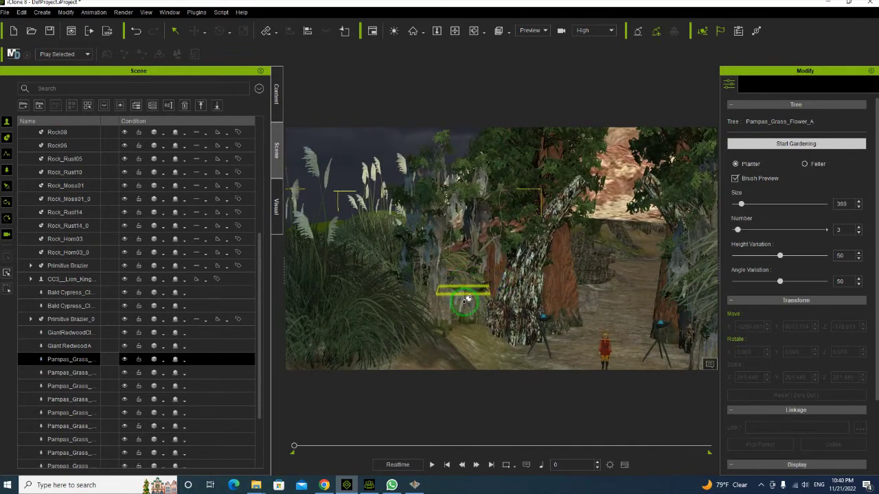
mouse_move(742, 204)
mouse_down()
mouse_move(751, 210)
mouse_move(736, 204)
mouse_up()
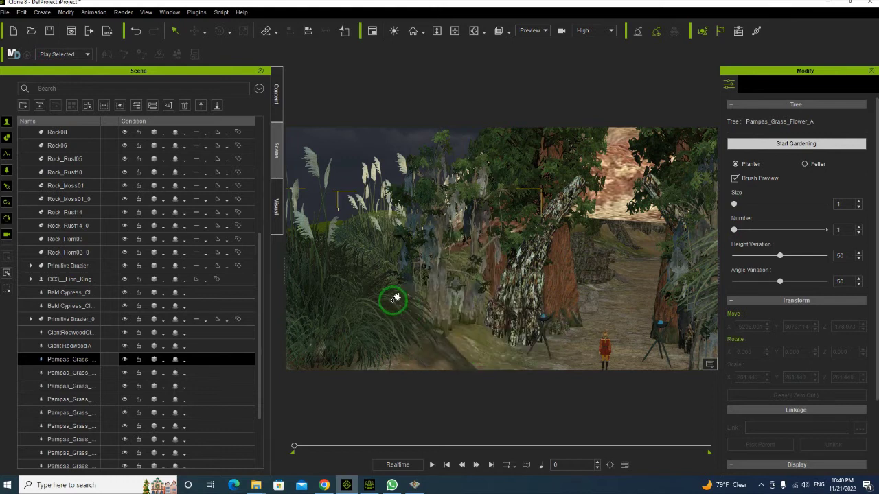
click(781, 143)
Examine the landscape from several viewpoints and check which pampas grass entries belong to the clumps beside the right trees.
right_drag(563, 271, 535, 282)
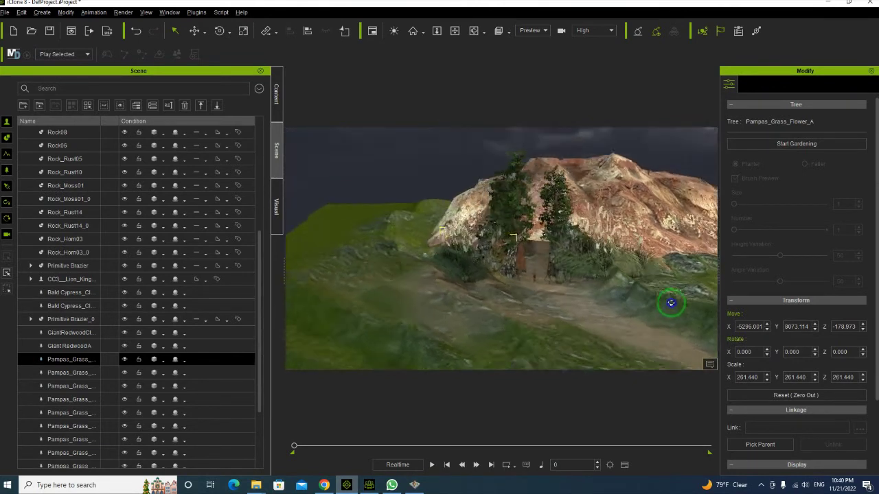
right_drag(660, 278, 496, 249)
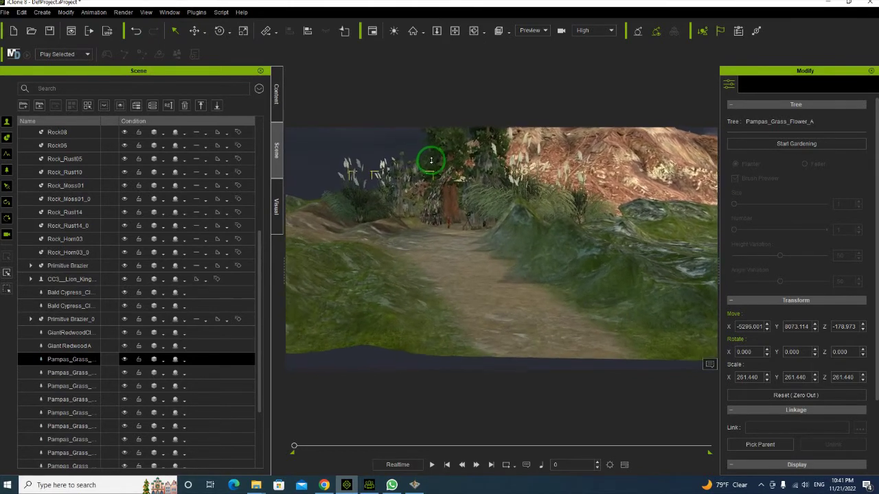
right_drag(442, 210, 524, 210)
click(527, 215)
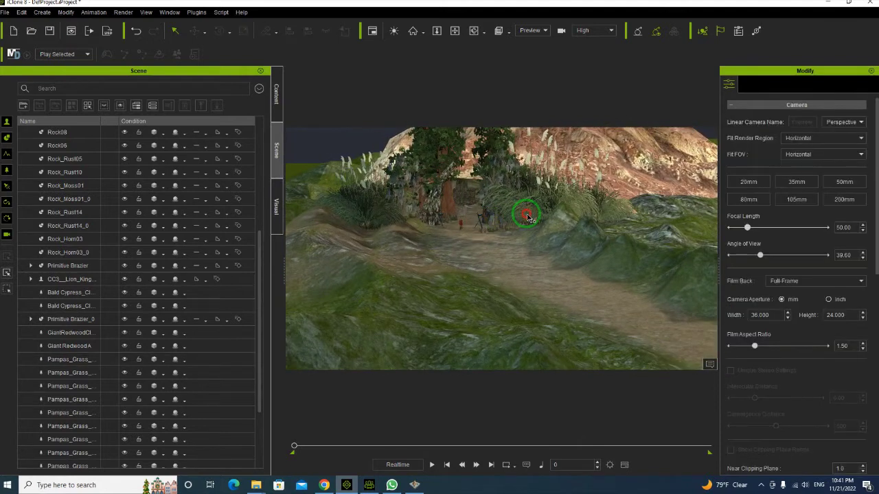
scroll(122, 402, down, 3)
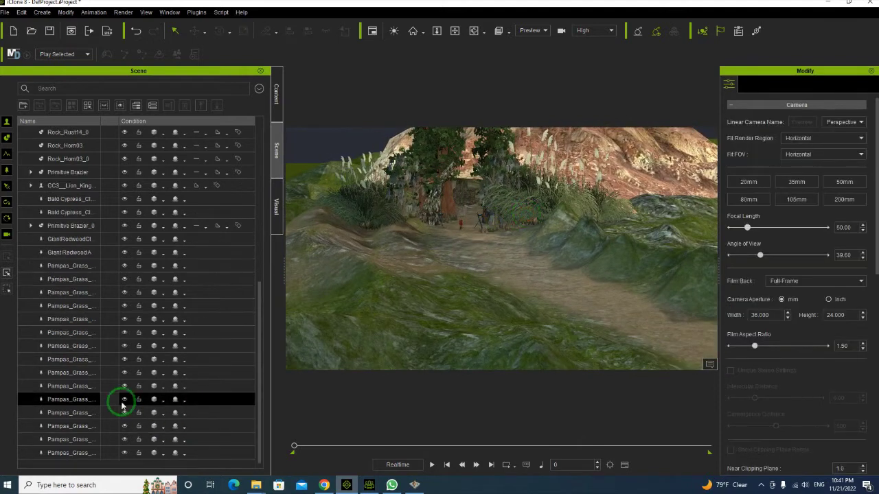
click(80, 403)
click(80, 373)
click(79, 360)
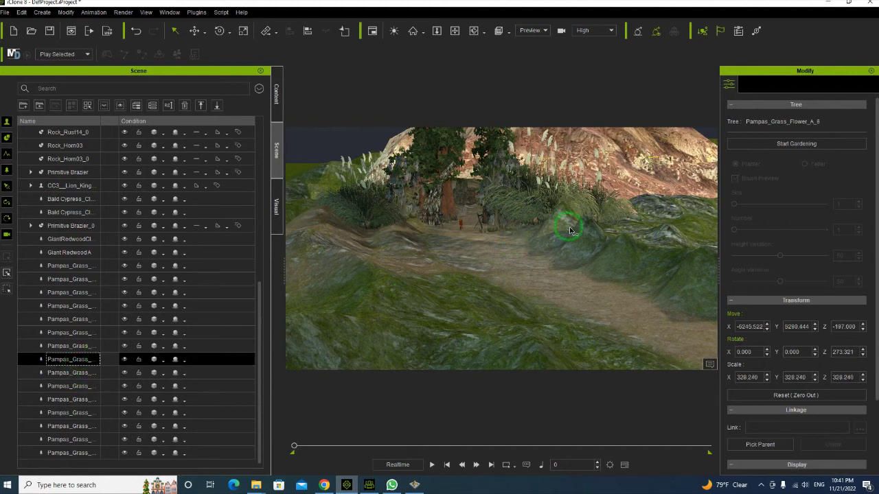
right_drag(569, 222, 715, 248)
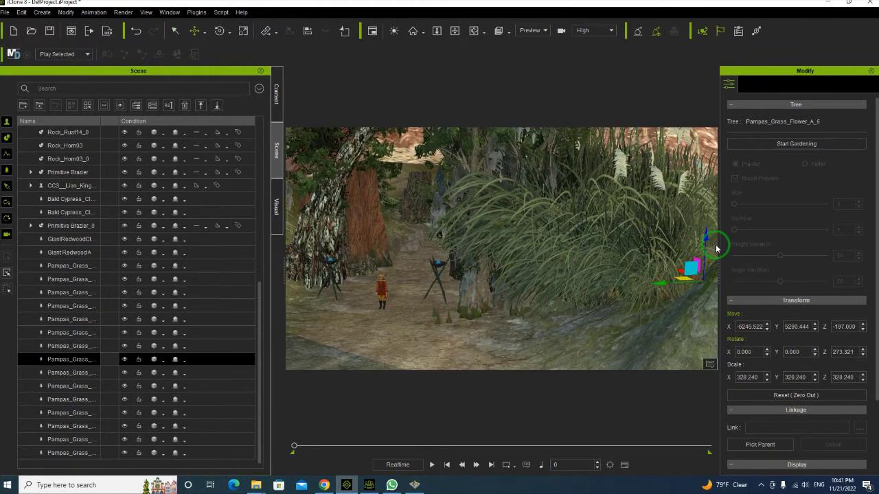
click(535, 273)
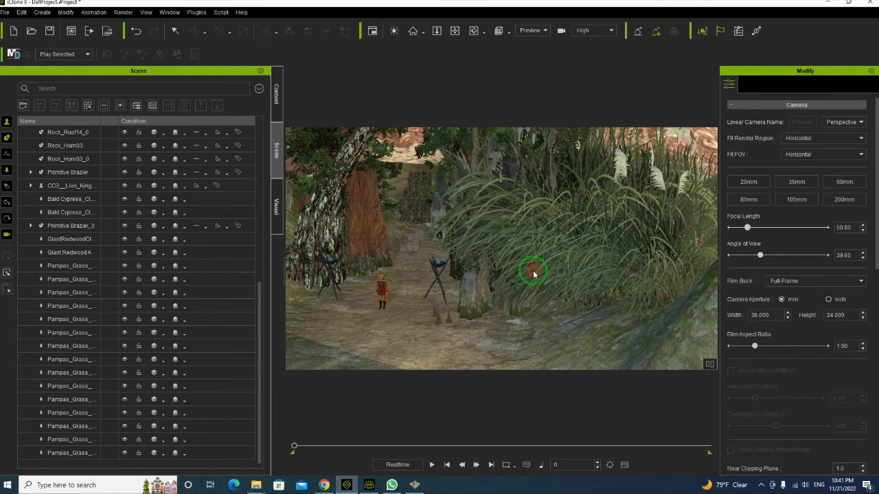
Lower Pampas_Grass_Flower_A_0 beside the right trees to a Z position of about -109.
click(60, 332)
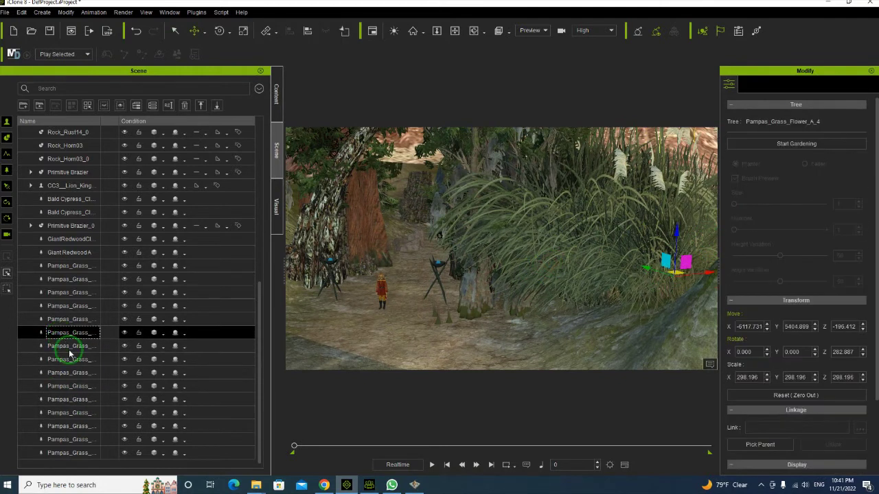
click(69, 266)
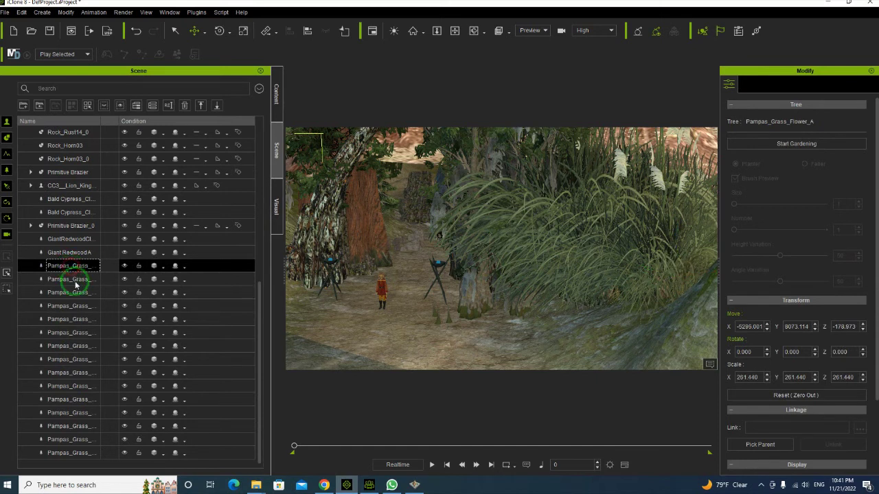
click(76, 288)
click(79, 280)
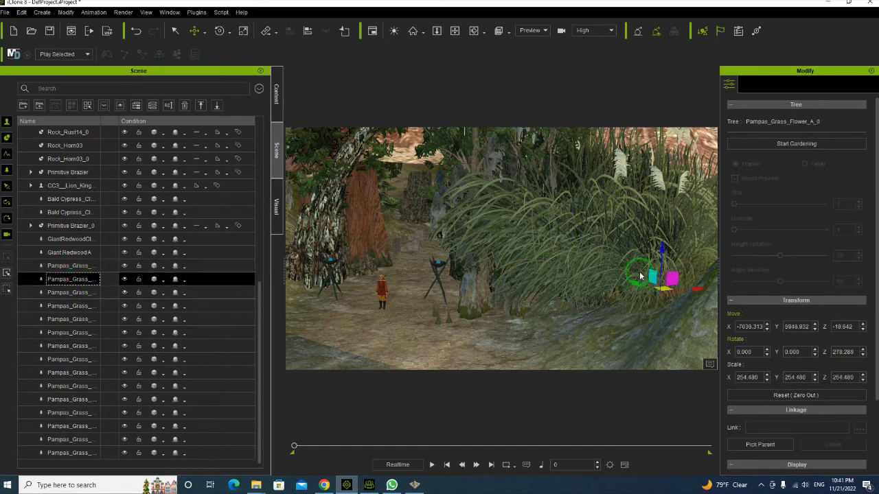
drag(663, 252, 659, 271)
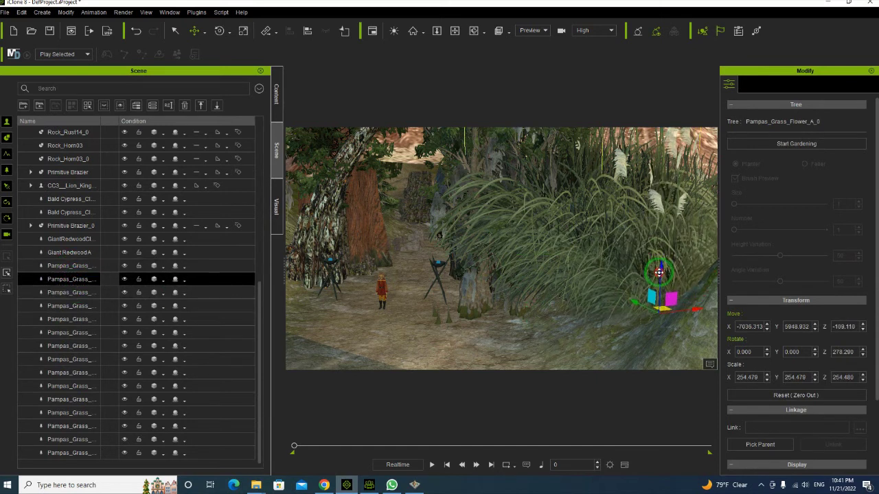
Lower Pampas_Grass_Flower_A_1 beside the right trees to Z about -188 and shift it to Y about 5888.
click(71, 253)
click(71, 265)
click(72, 293)
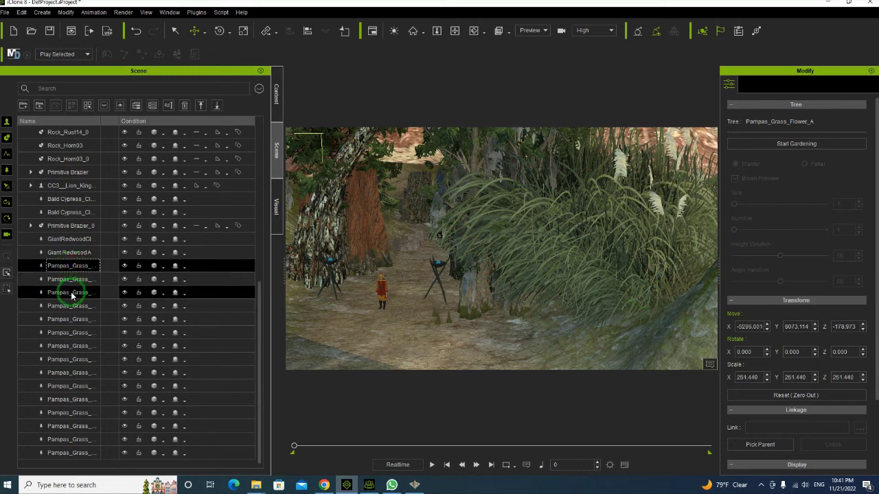
drag(576, 227, 572, 257)
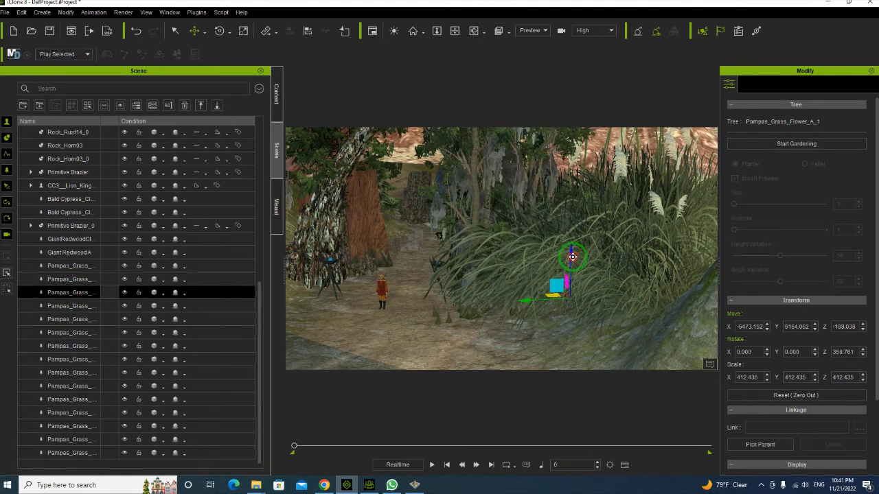
right_drag(424, 290, 550, 297)
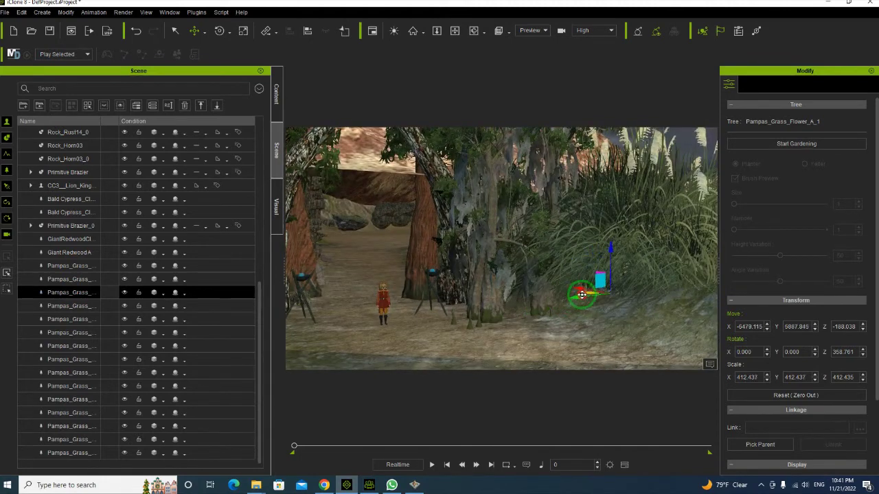
Play the scene with the whole tree gateway in view to check the burning braziers, stopping at frame 399.
mouse_move(492, 316)
right_down()
mouse_move(500, 290)
mouse_move(477, 304)
mouse_move(453, 293)
mouse_move(526, 297)
mouse_move(536, 274)
mouse_move(471, 298)
mouse_move(573, 312)
mouse_move(589, 342)
mouse_move(543, 268)
mouse_move(513, 320)
mouse_move(661, 359)
mouse_move(718, 406)
mouse_move(712, 465)
mouse_move(604, 453)
mouse_move(483, 354)
mouse_move(520, 318)
mouse_move(563, 296)
mouse_move(556, 267)
mouse_move(613, 296)
mouse_move(526, 274)
mouse_move(522, 293)
mouse_move(502, 296)
mouse_move(502, 255)
mouse_move(515, 251)
mouse_move(521, 271)
mouse_move(632, 357)
mouse_move(506, 338)
mouse_move(462, 300)
mouse_move(493, 303)
right_up()
click(598, 335)
key(space)
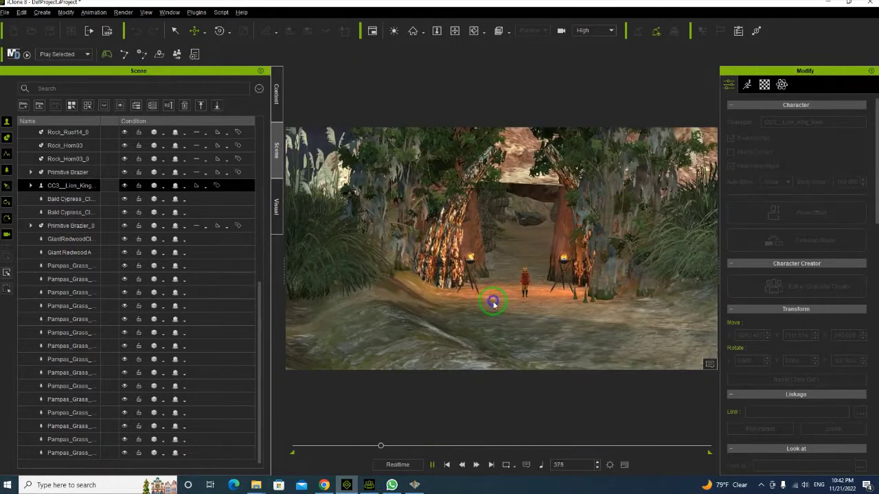
key(space)
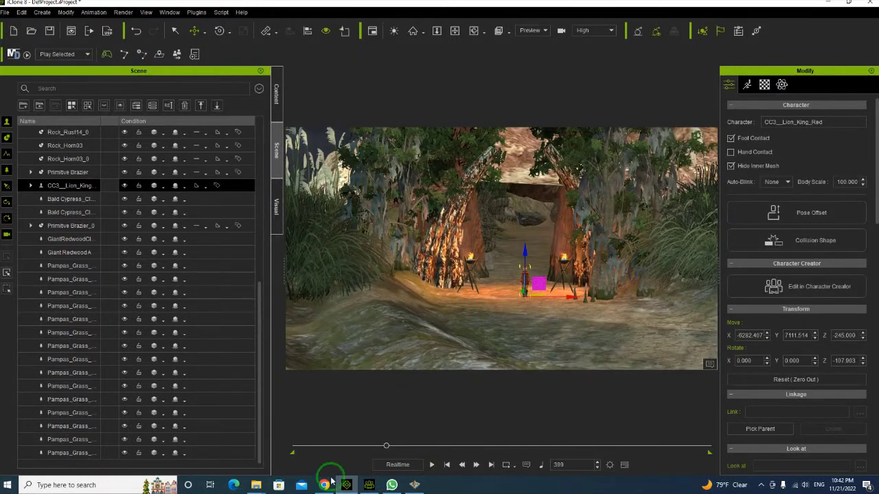
Add the Fires lantern pole from the custom Props library to the ground beyond the tree gateway.
click(276, 100)
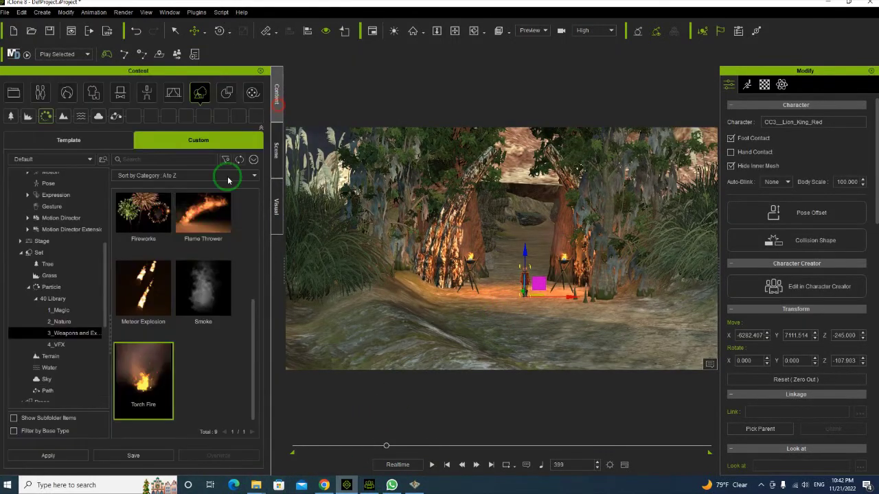
click(172, 94)
click(227, 93)
double_click(146, 218)
scroll(196, 284, down, 6)
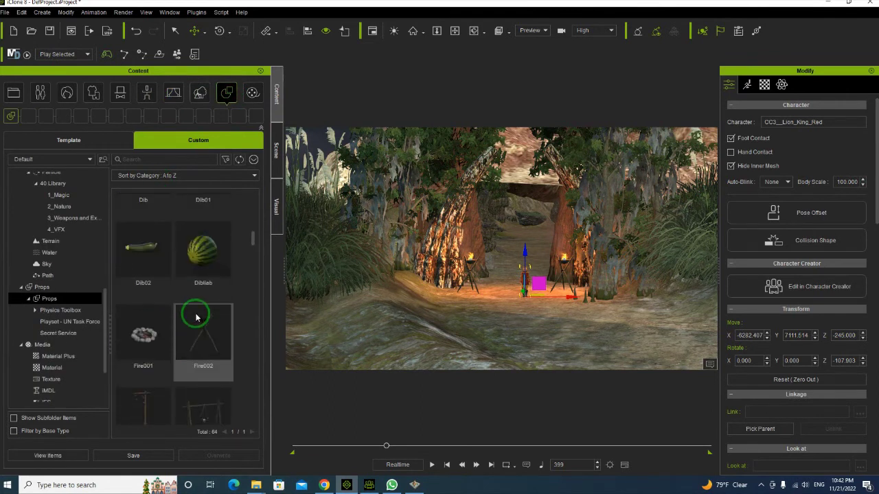
scroll(196, 318, down, 1)
click(201, 291)
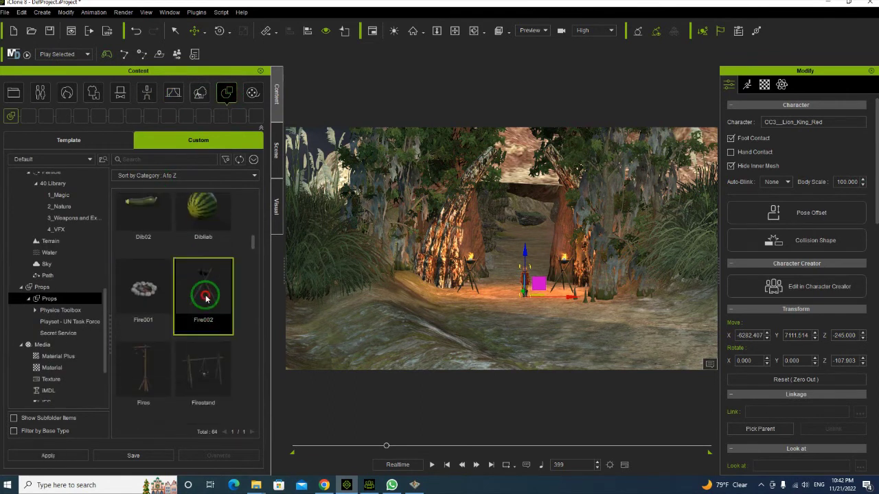
click(147, 372)
drag(506, 295, 507, 245)
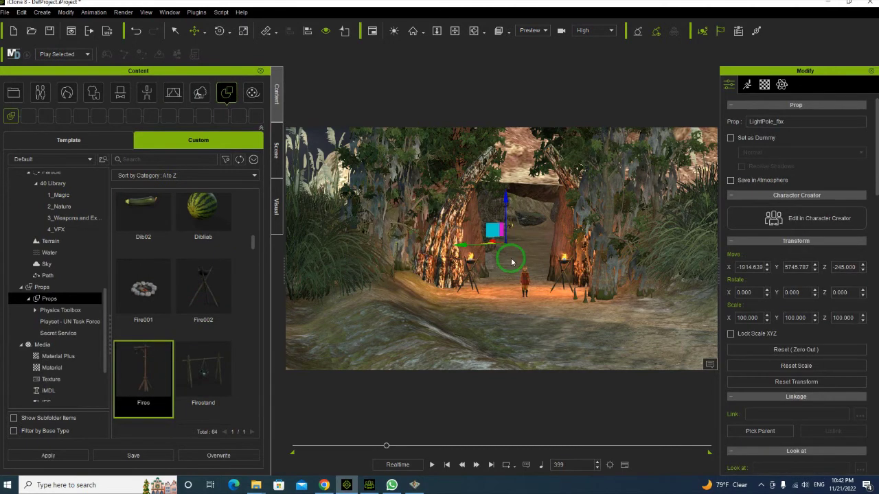
Place a Torch Fire particle inside the light pole's hanging lantern and lower it to Z about -28.8.
scroll(509, 247, up, 5)
scroll(509, 232, up, 10)
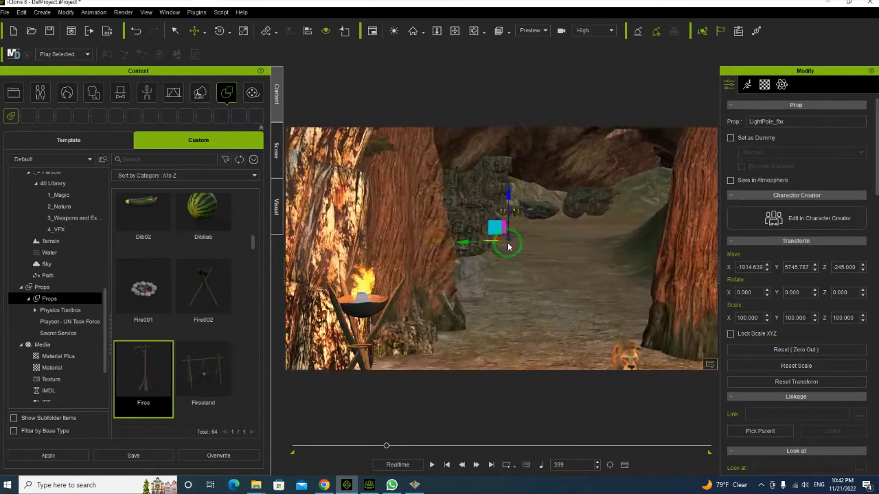
scroll(526, 257, up, 10)
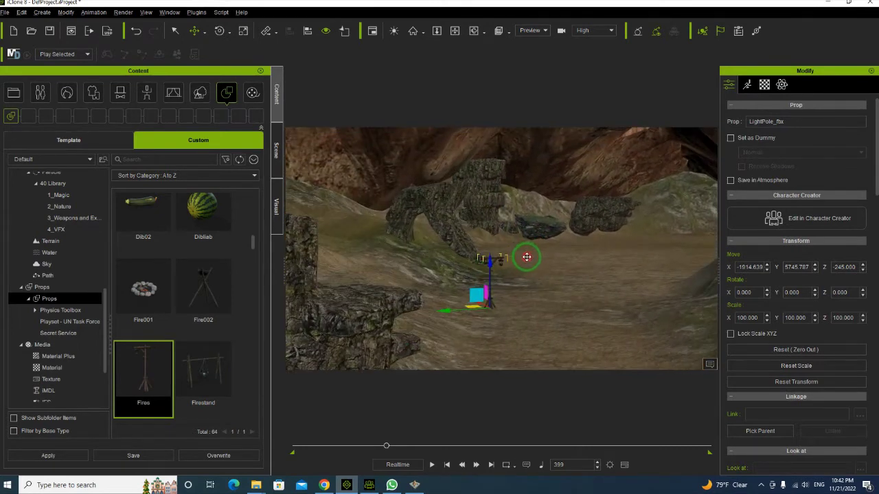
scroll(495, 290, up, 8)
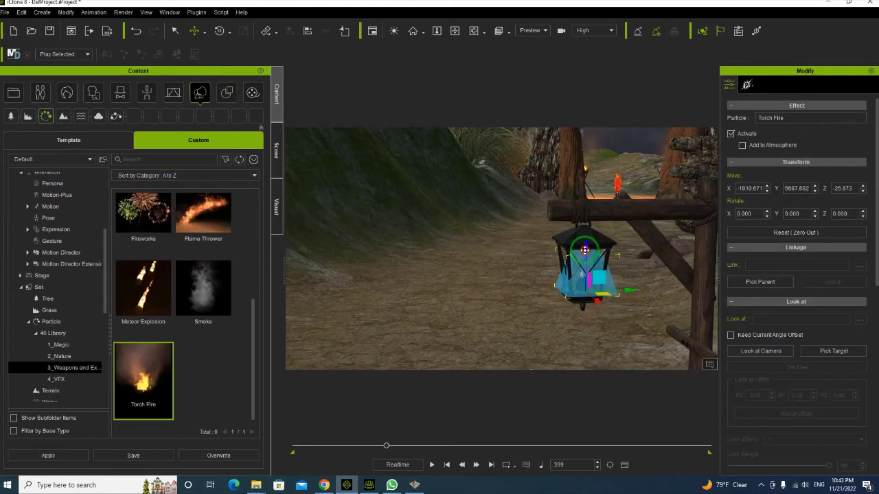
right_drag(584, 255, 685, 289)
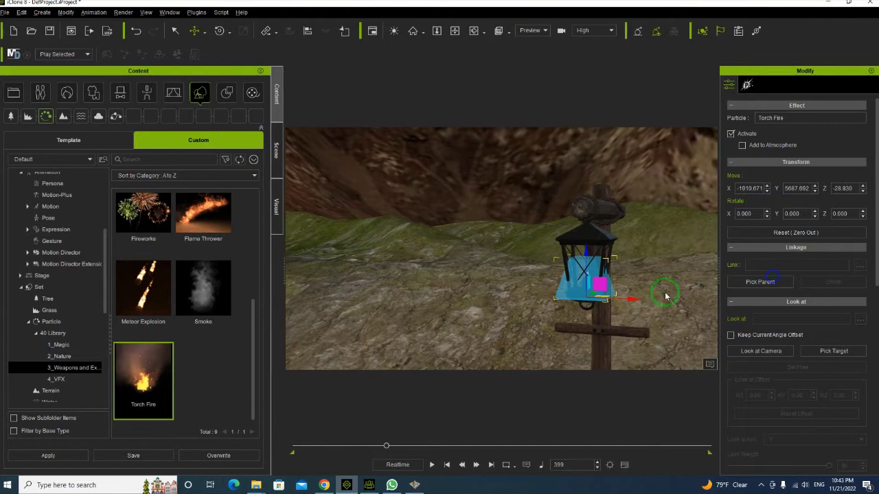
Remove the object animation from the lantern's Torch Fire and return the playhead to frame 0.
right_click(580, 287)
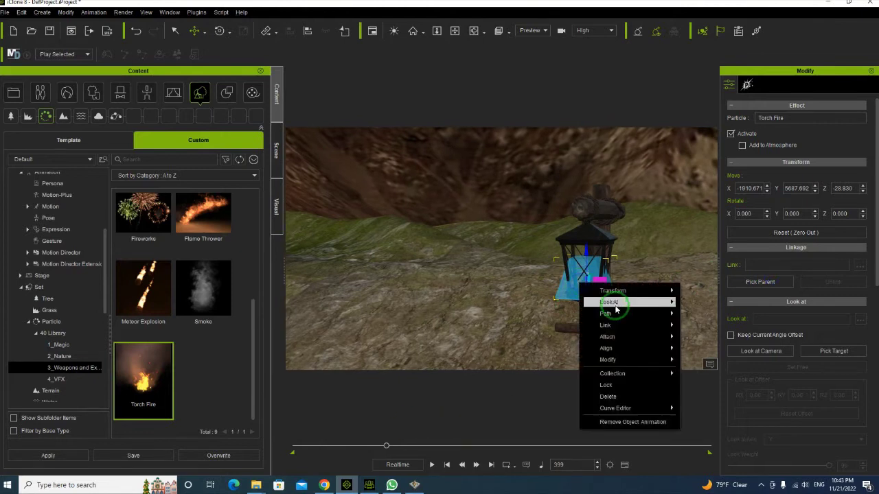
click(614, 420)
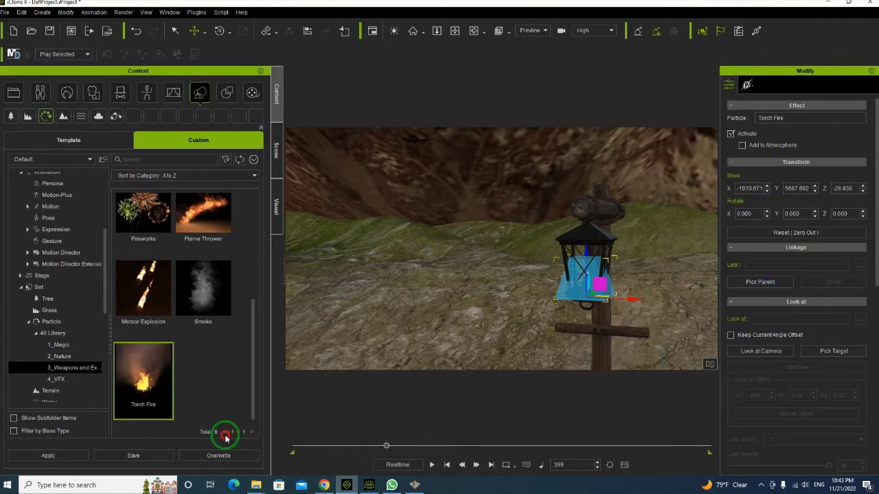
right_drag(552, 295, 721, 311)
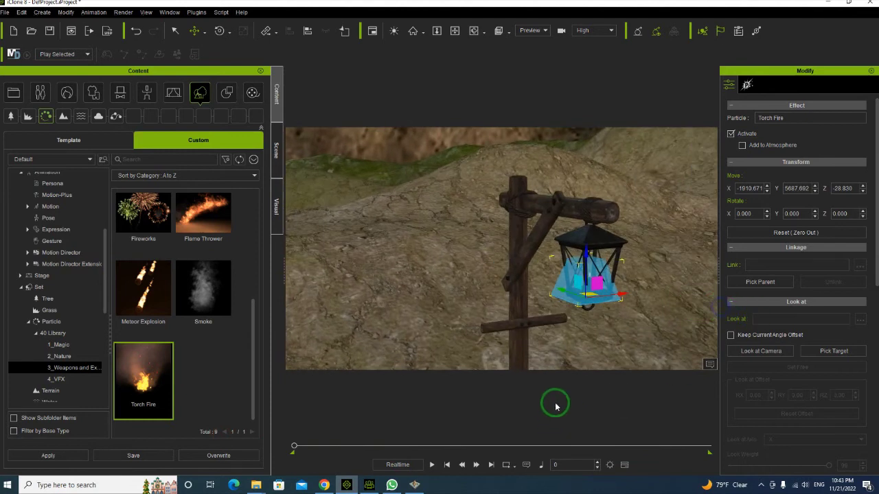
Play the scene to check the flame around the lantern from several angles, then rewind to frame 0.
key(space)
scroll(589, 308, down, 3)
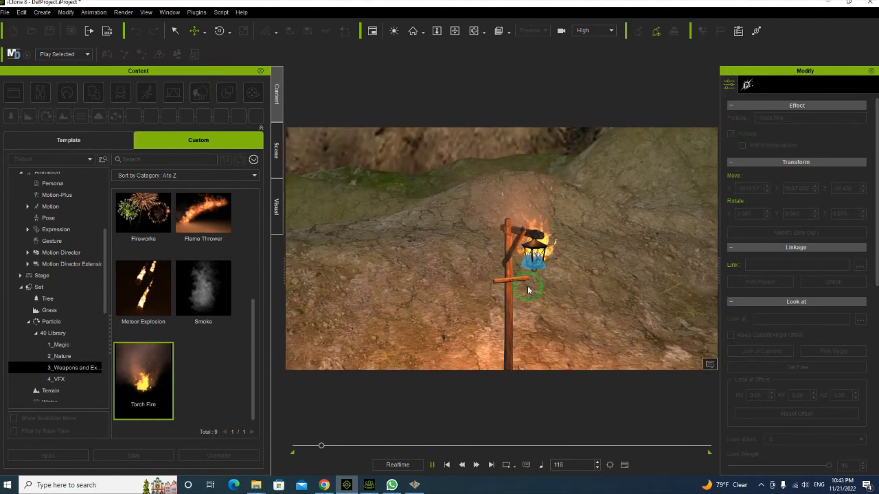
mouse_move(527, 285)
right_down()
mouse_move(592, 290)
mouse_move(592, 274)
mouse_move(561, 272)
mouse_move(571, 306)
right_up()
click(572, 306)
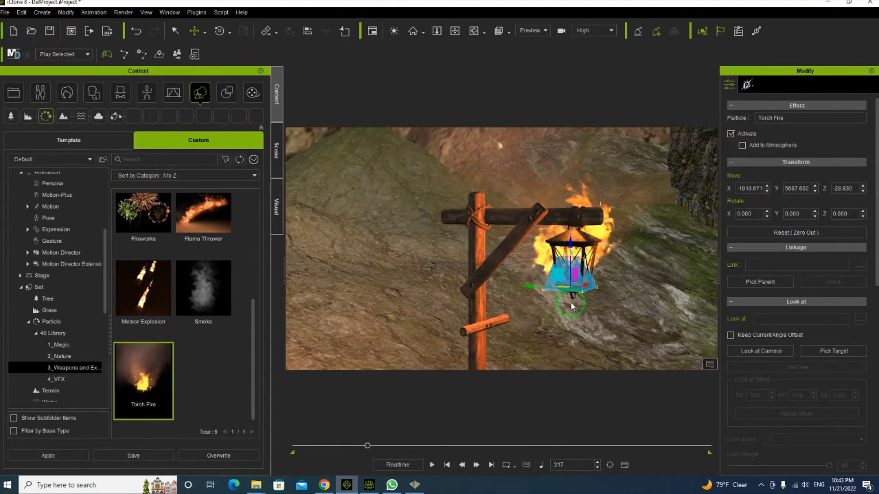
drag(368, 447, 233, 448)
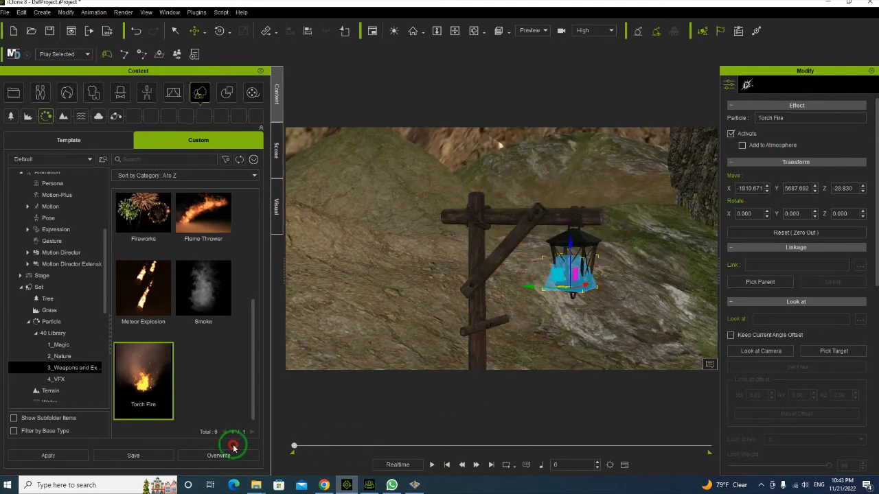
Hide the lantern's Torch Fire emitter in the scene list.
click(279, 160)
click(125, 451)
scroll(531, 328, down, 5)
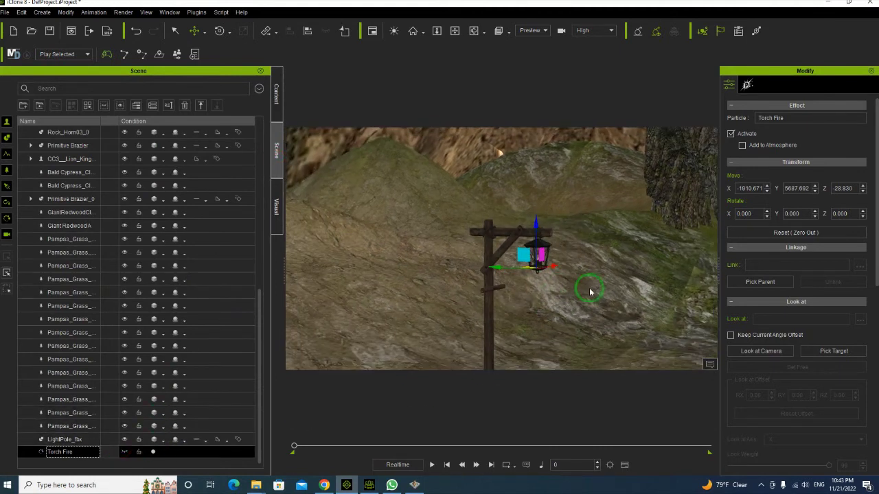
Play the scene from in front of the tree gateway to check all the fires, then rewind to frame 0.
key(space)
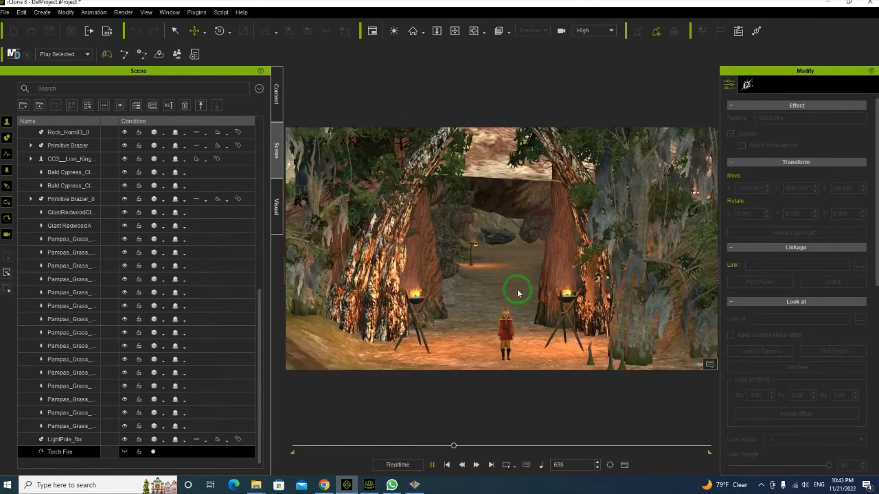
click(478, 425)
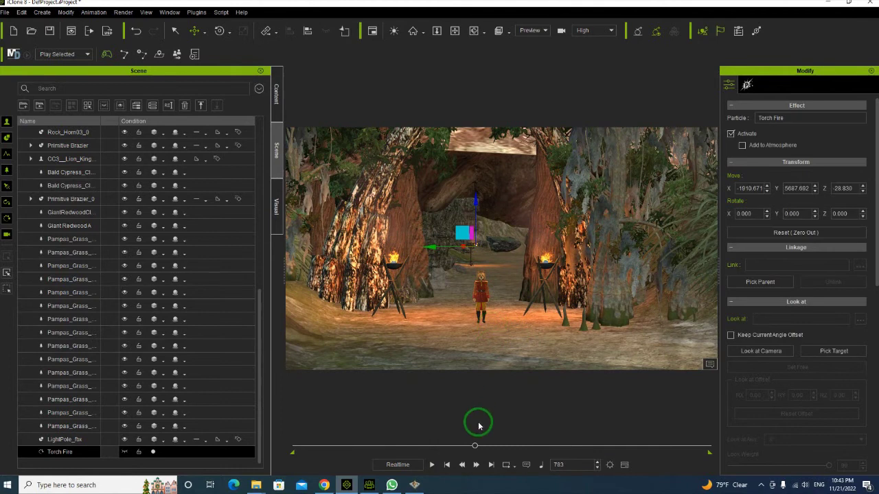
drag(474, 446, 275, 442)
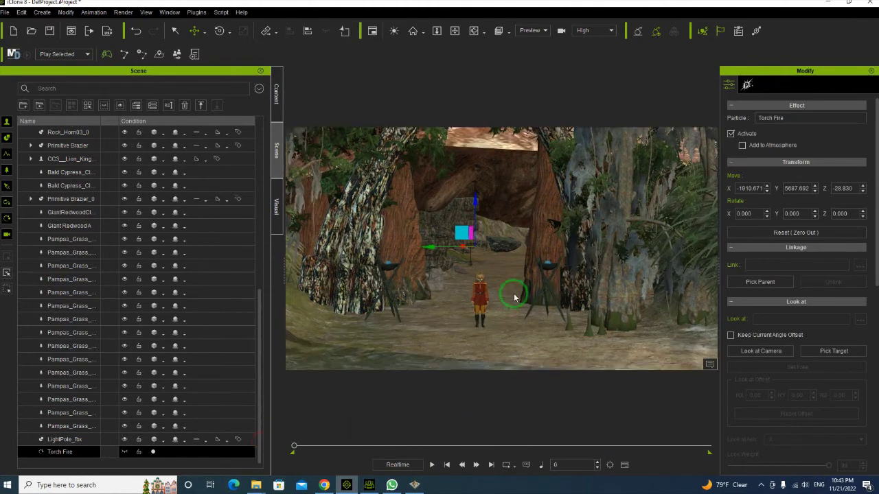
Hide the Torch Fire emitters attached to Primitive Brazier and Primitive Brazier_0.
click(340, 272)
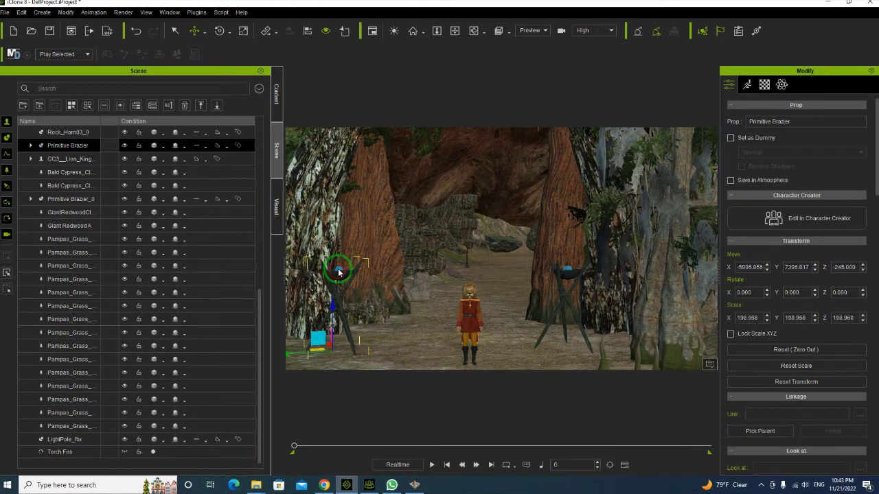
click(338, 272)
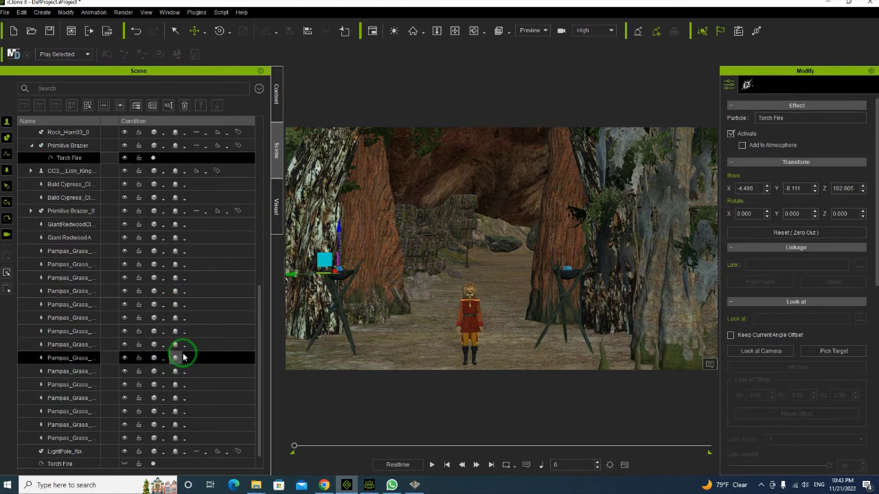
click(125, 158)
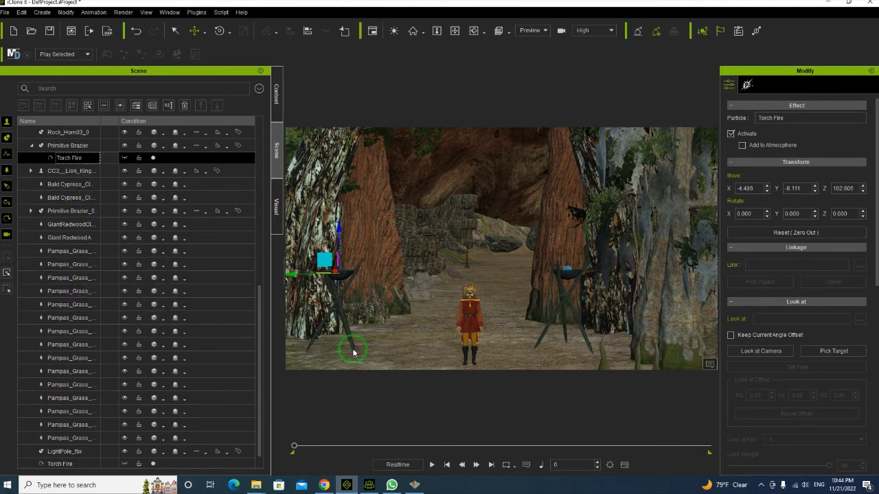
click(569, 271)
click(567, 266)
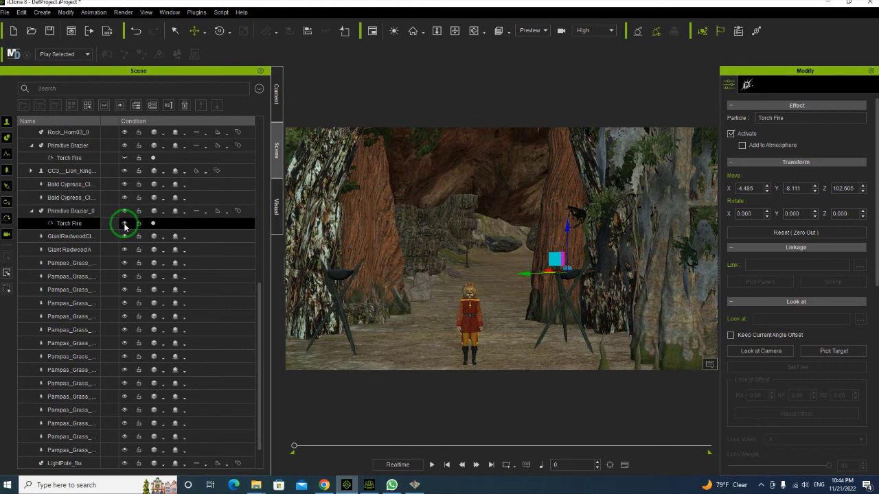
Play the scene to inspect the brazier flames and the lion avatar up close, then rewind to frame 0.
key(space)
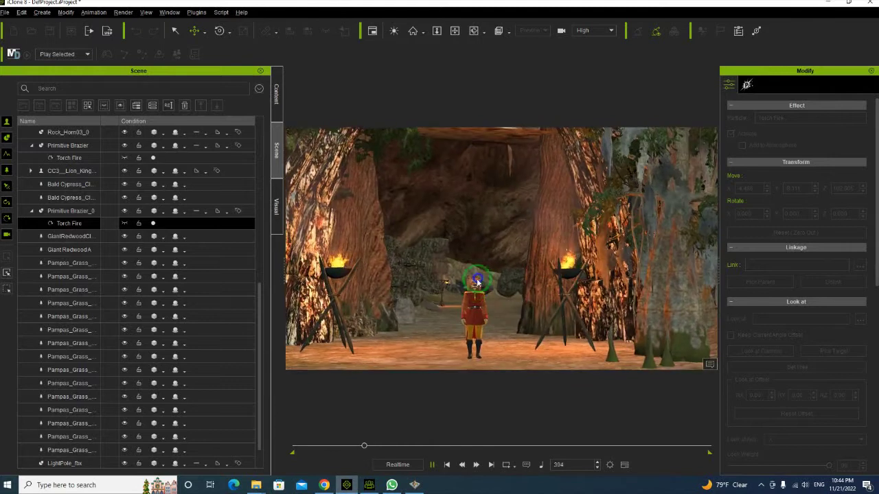
key(space)
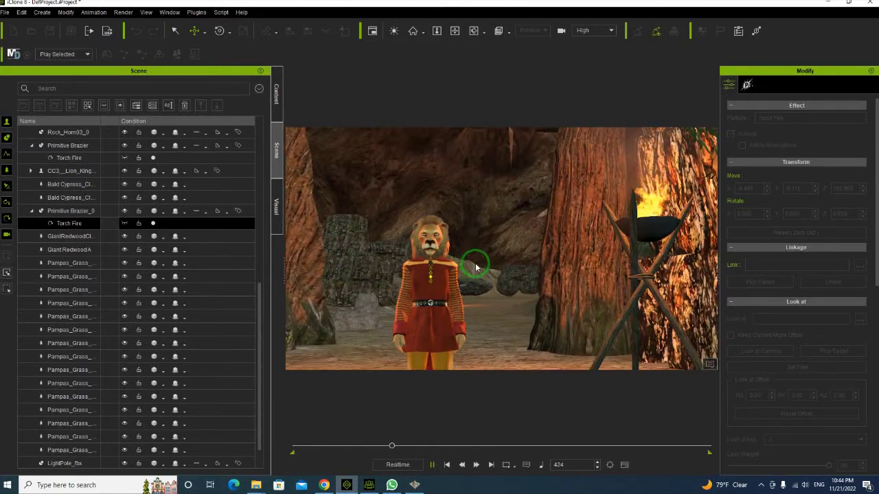
drag(389, 446, 298, 444)
drag(357, 285, 462, 276)
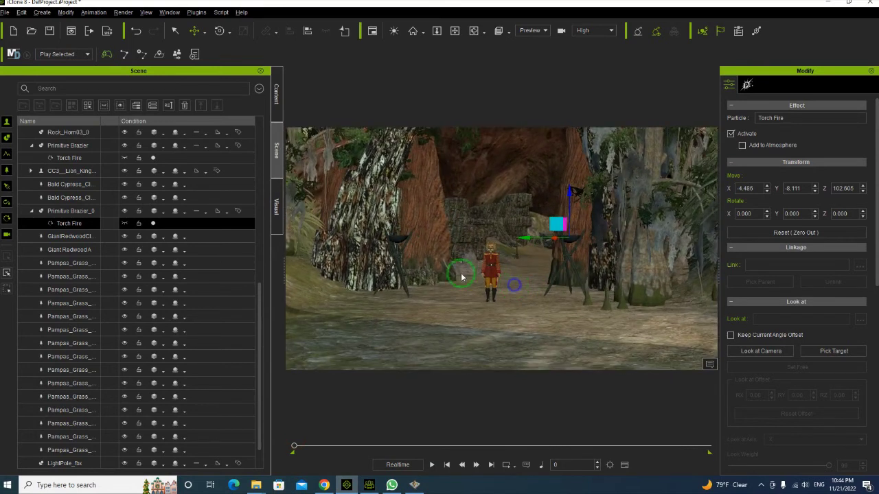
Apply the Relax idle motion from the Human Male template motions to the Lion King avatar and preview it up to frame 860.
click(277, 100)
click(145, 91)
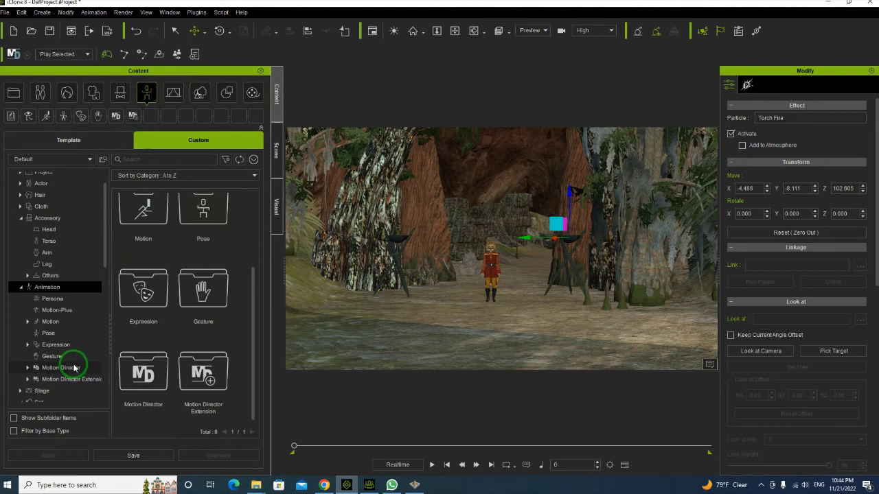
click(88, 141)
click(20, 256)
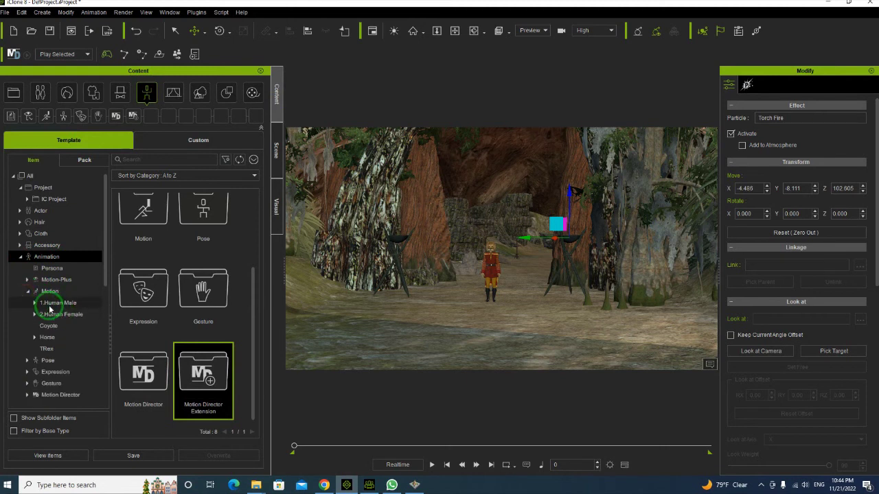
click(58, 303)
double_click(144, 236)
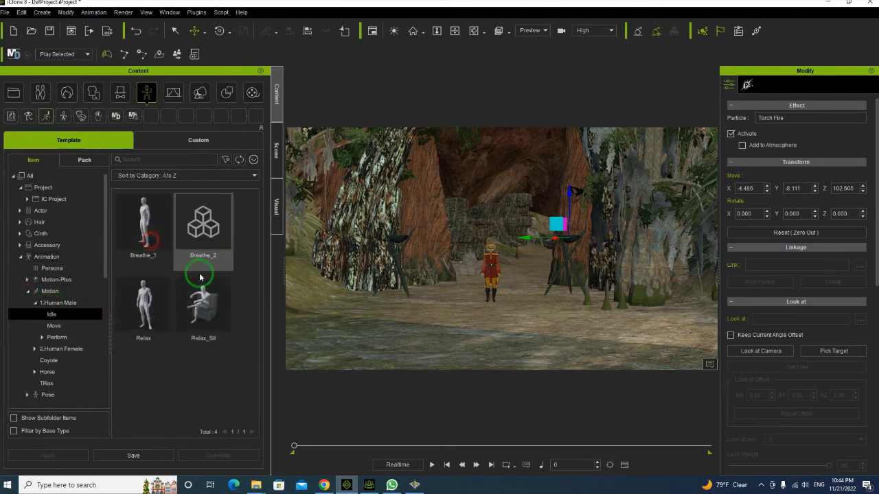
drag(503, 306, 489, 279)
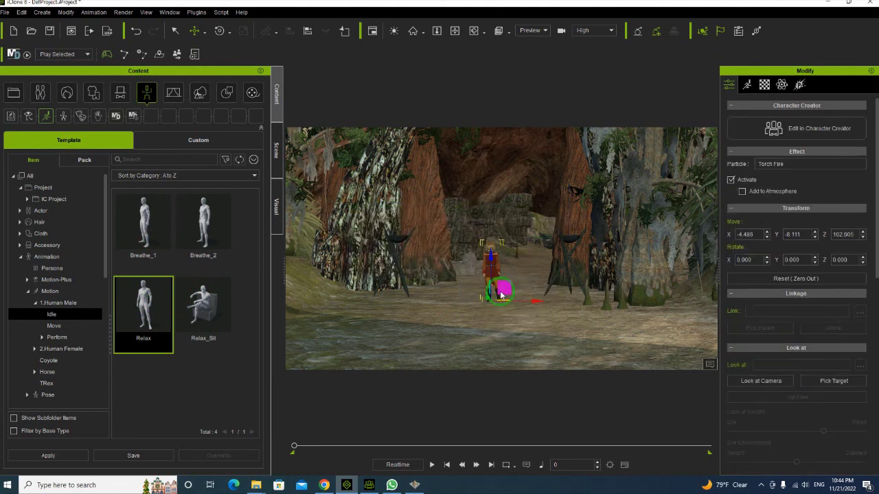
key(space)
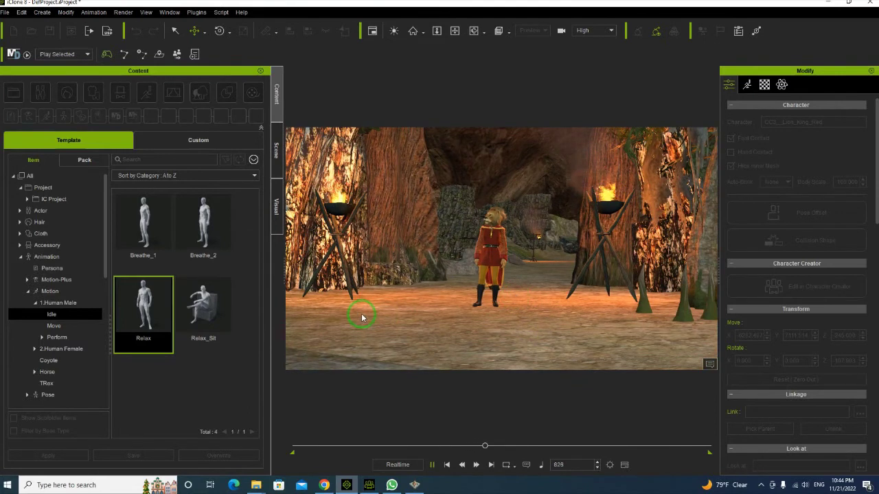
key(space)
Open the timeline and bring up its zoom options.
click(624, 469)
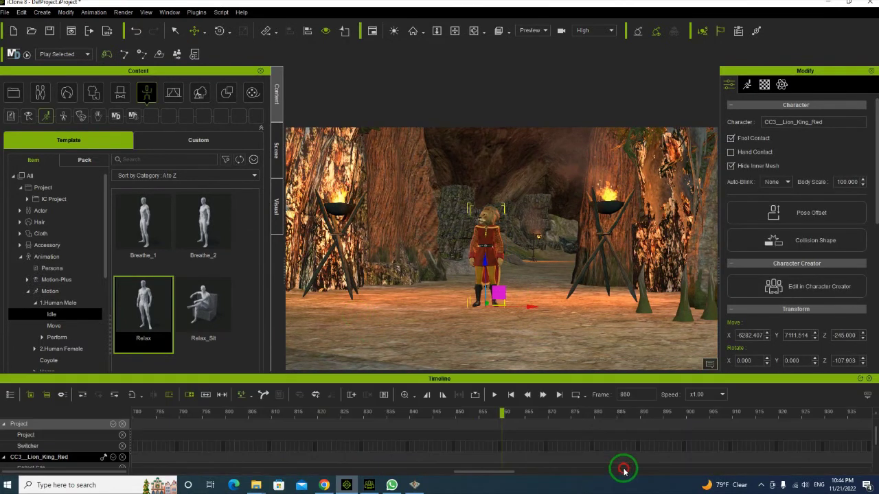
click(414, 396)
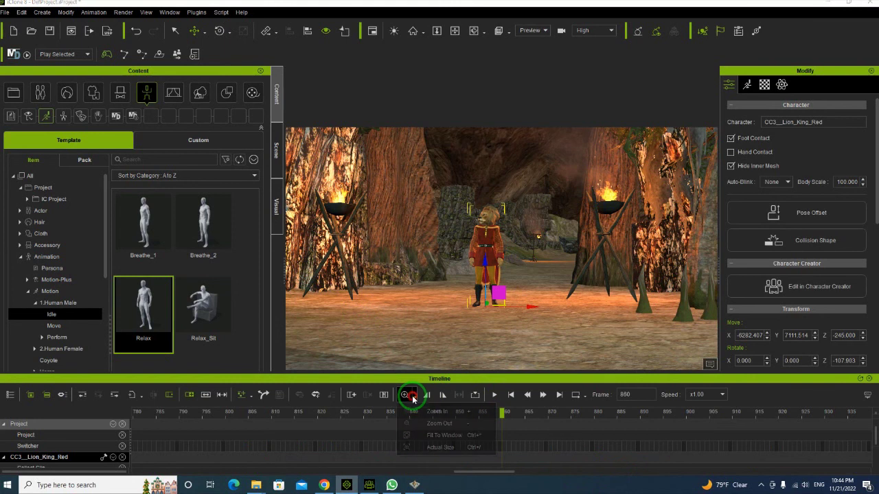